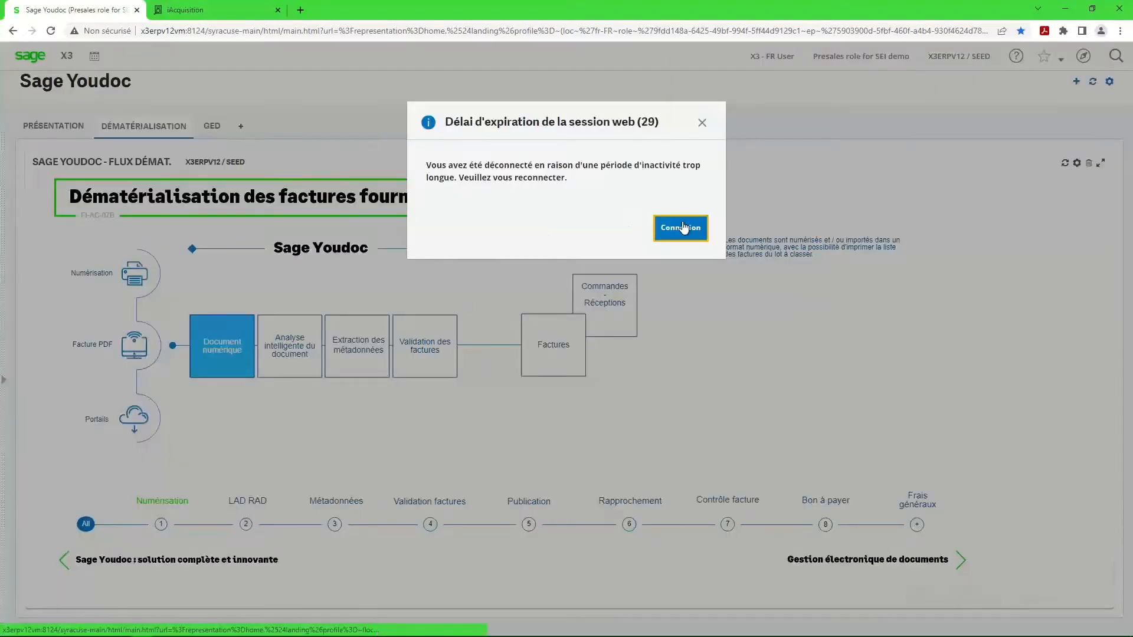
# Log back in to Sage X3 after the session timeout with the X3FR login and its saved password.
pyautogui.click(664, 238)
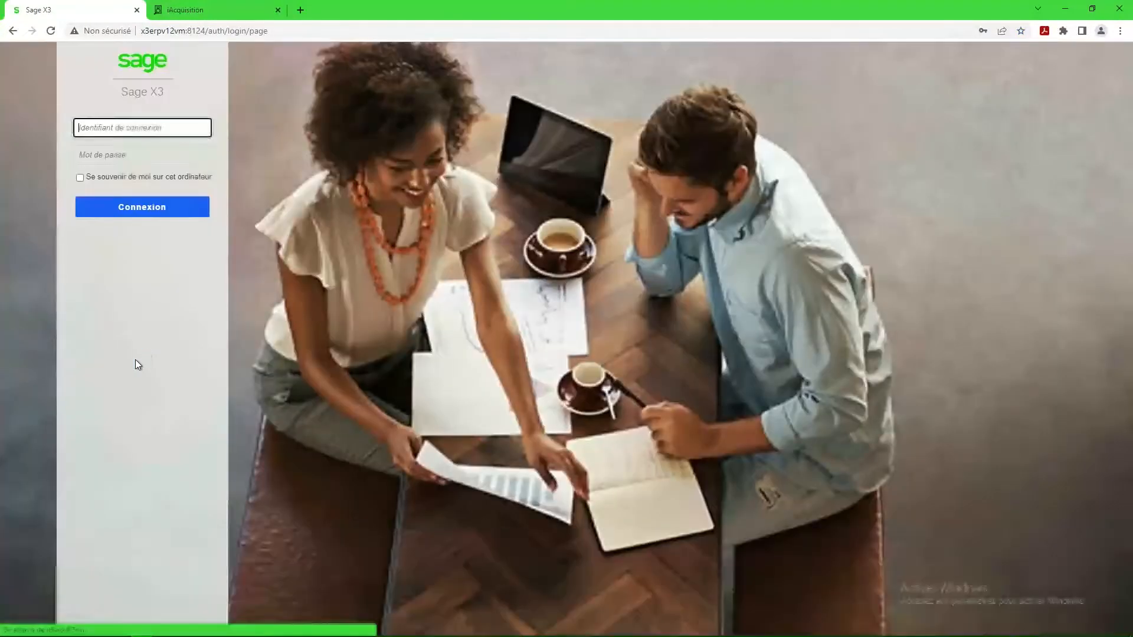
pyautogui.click(122, 128)
pyautogui.write('X3FR')
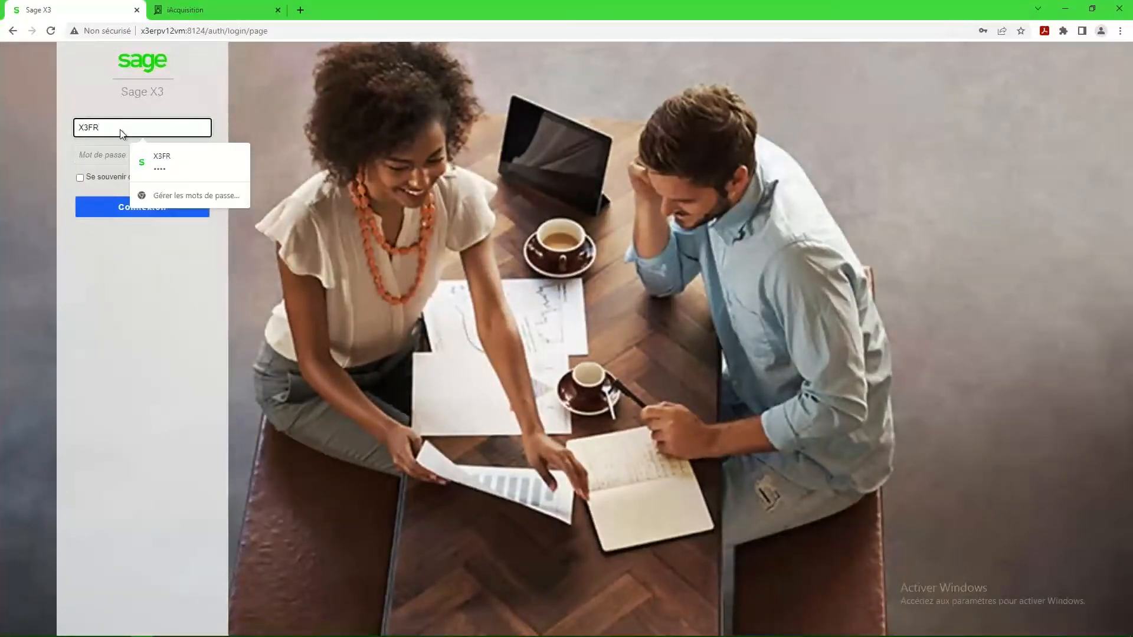
pyautogui.click(152, 167)
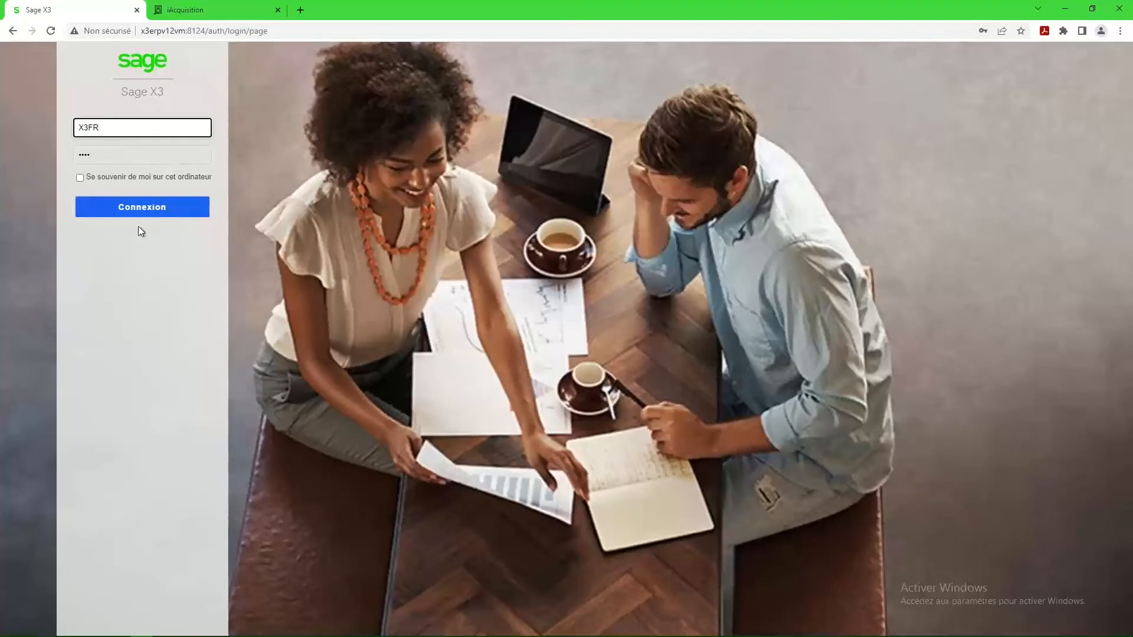
pyautogui.click(146, 205)
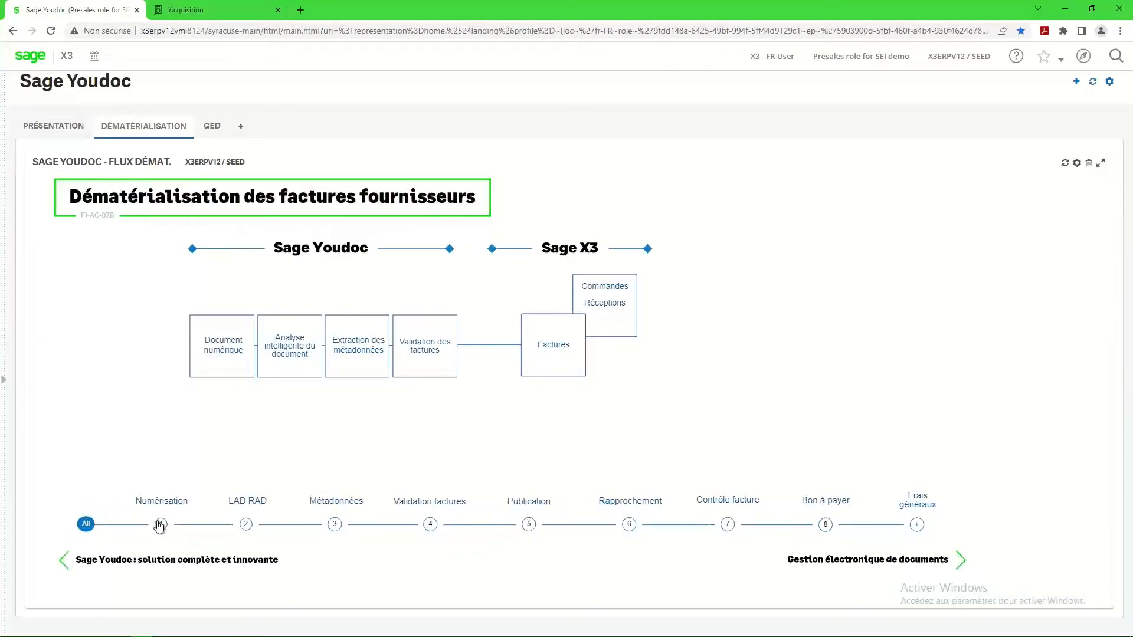
# Review the Sage Youdoc stages of the supplier invoice flow one by one, from Numérisation to Validation factures.
pyautogui.click(161, 526)
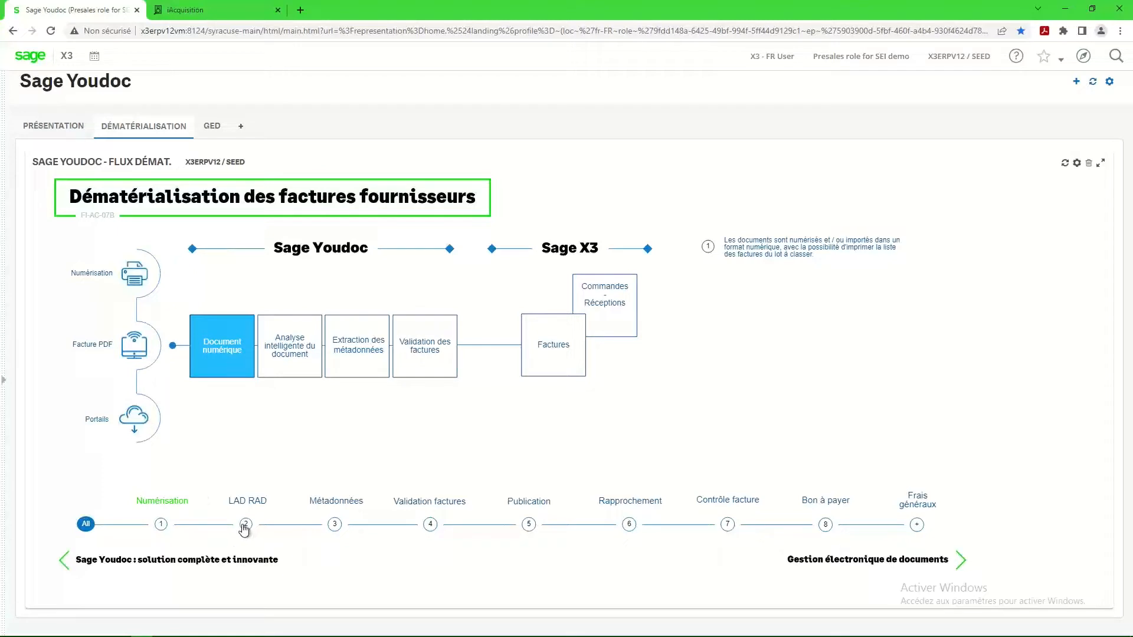
pyautogui.click(247, 525)
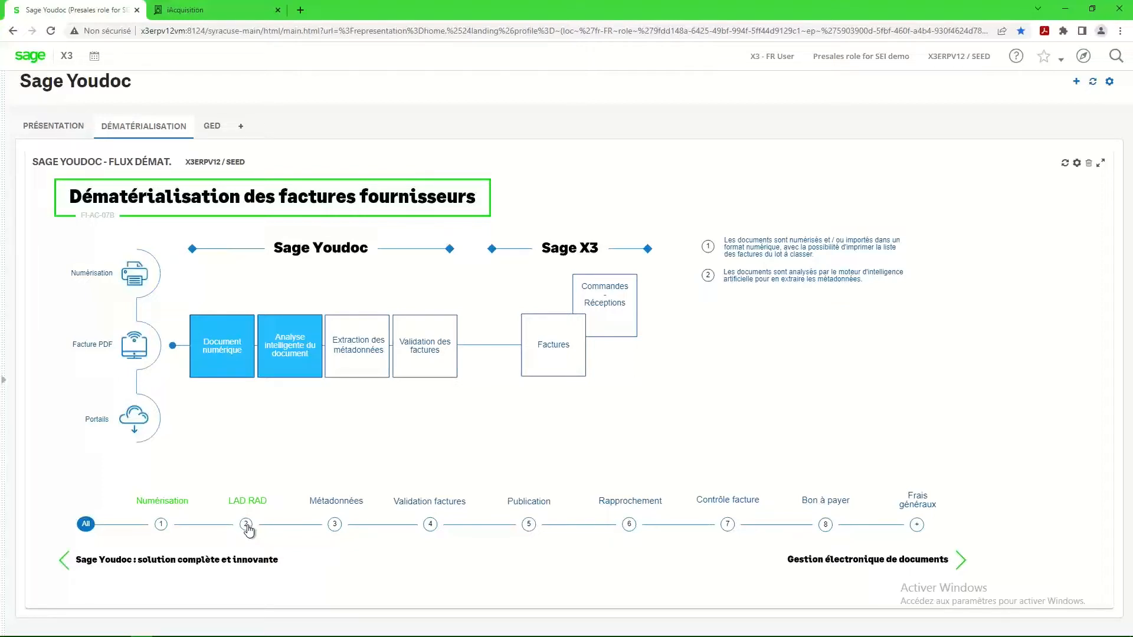
pyautogui.click(335, 526)
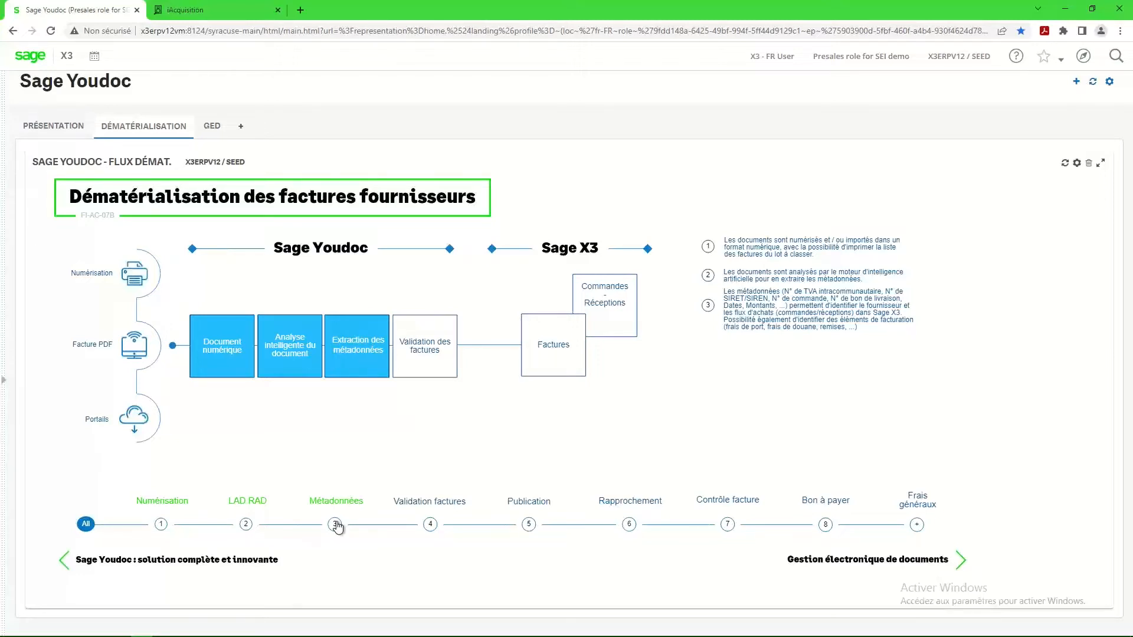
pyautogui.click(430, 525)
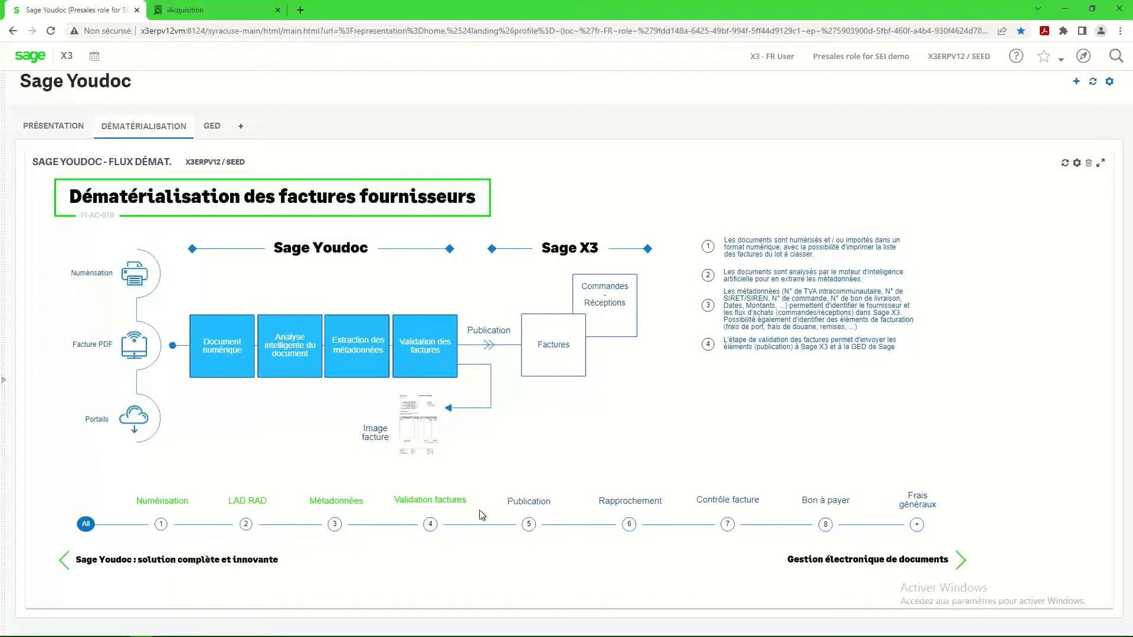
# Review the Sage X3 stages of the flow, from Publication to Bon à payer, plus the Frais généraux variant.
pyautogui.click(529, 527)
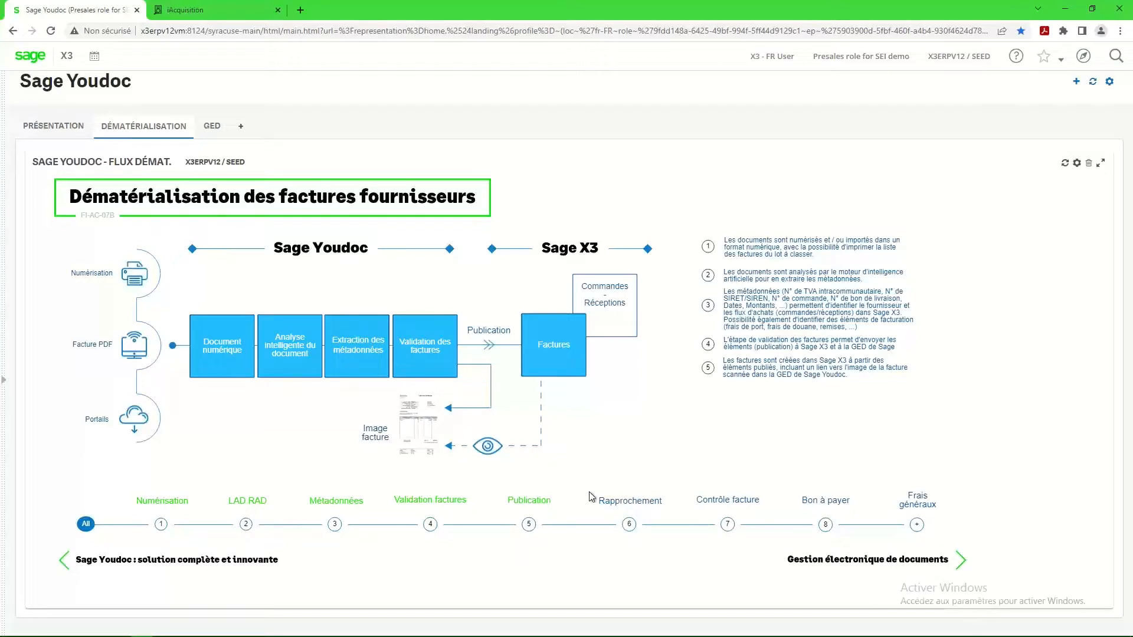
pyautogui.click(629, 527)
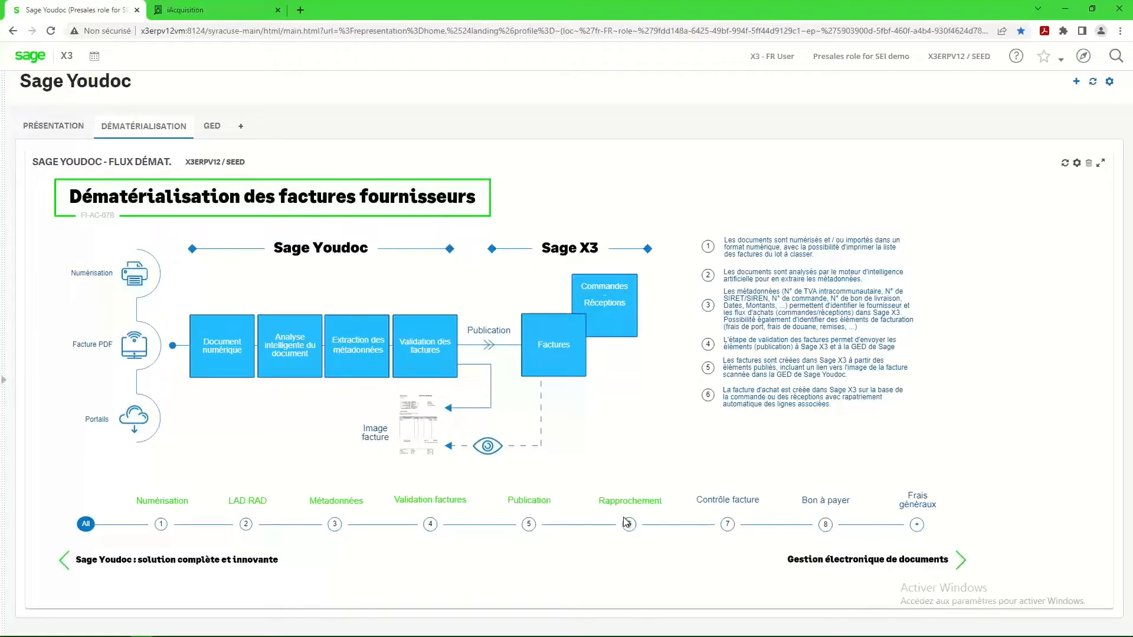
pyautogui.click(726, 526)
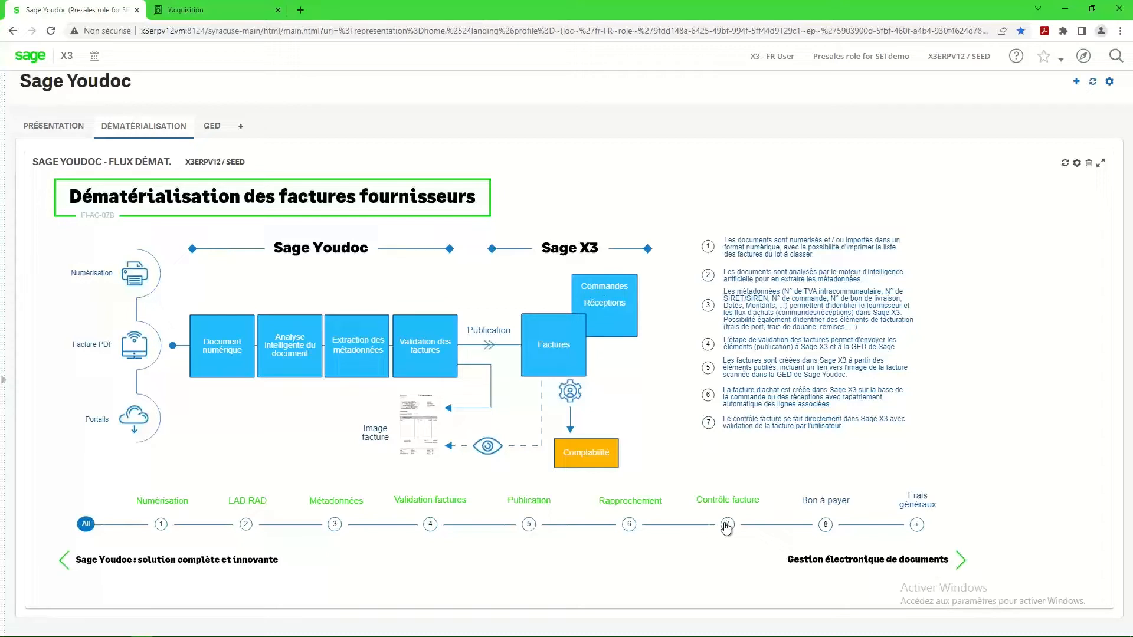
pyautogui.click(826, 526)
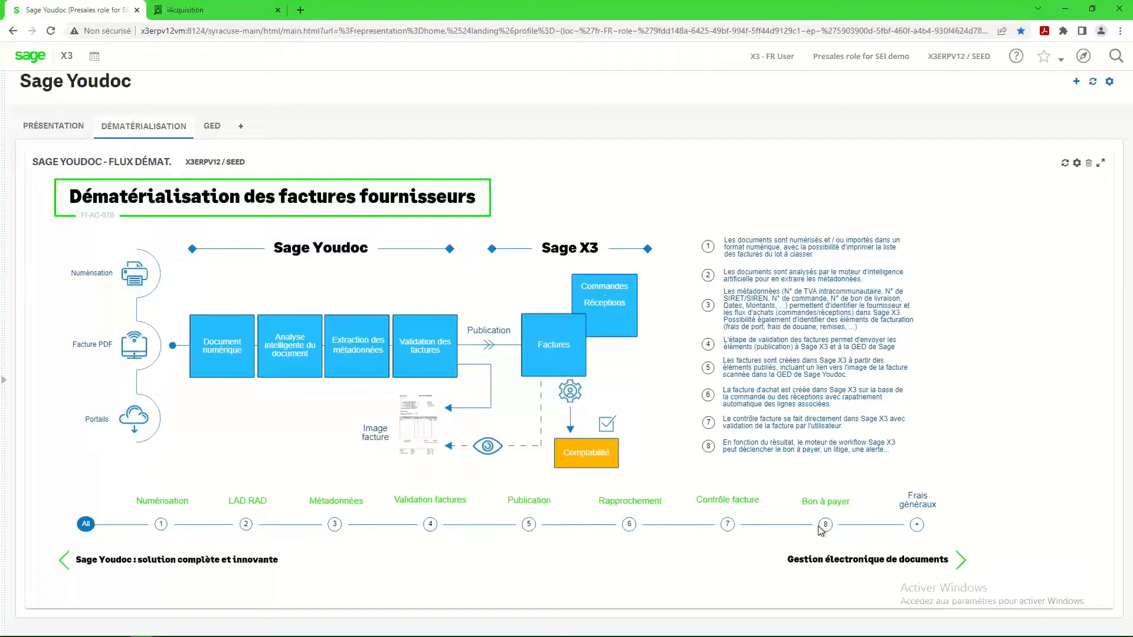
pyautogui.click(917, 527)
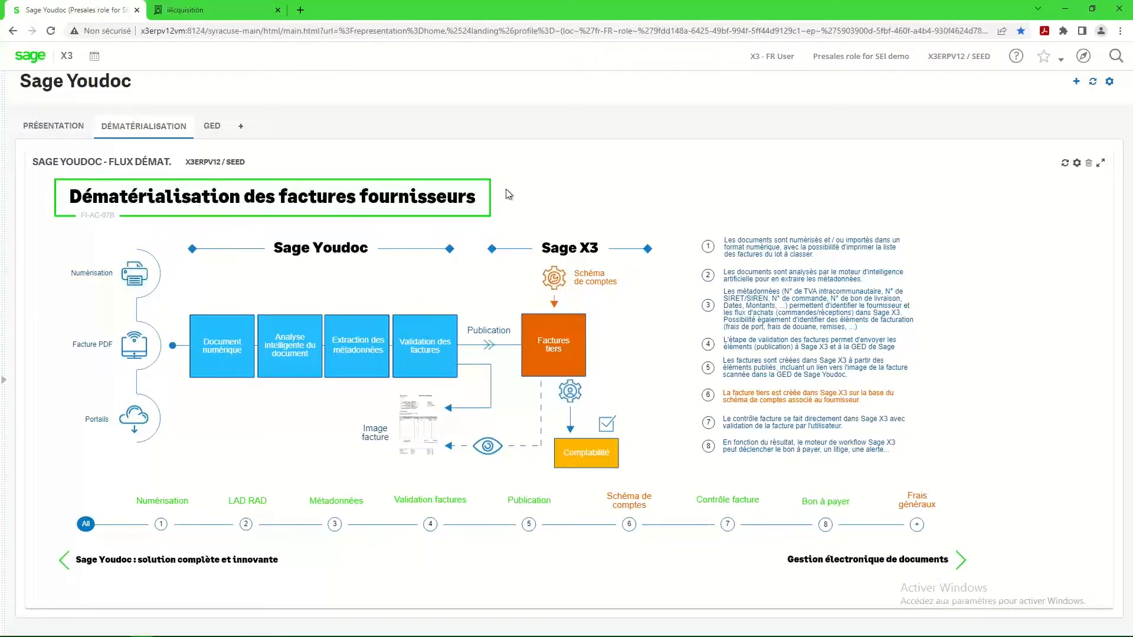
pyautogui.click(1065, 8)
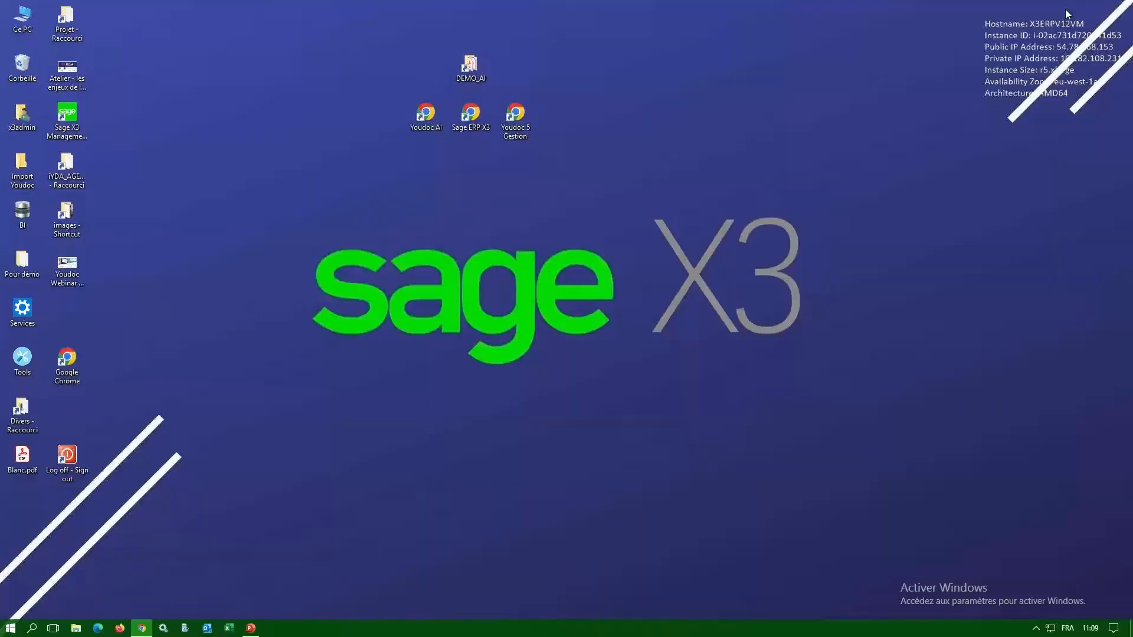
pyautogui.click(421, 119)
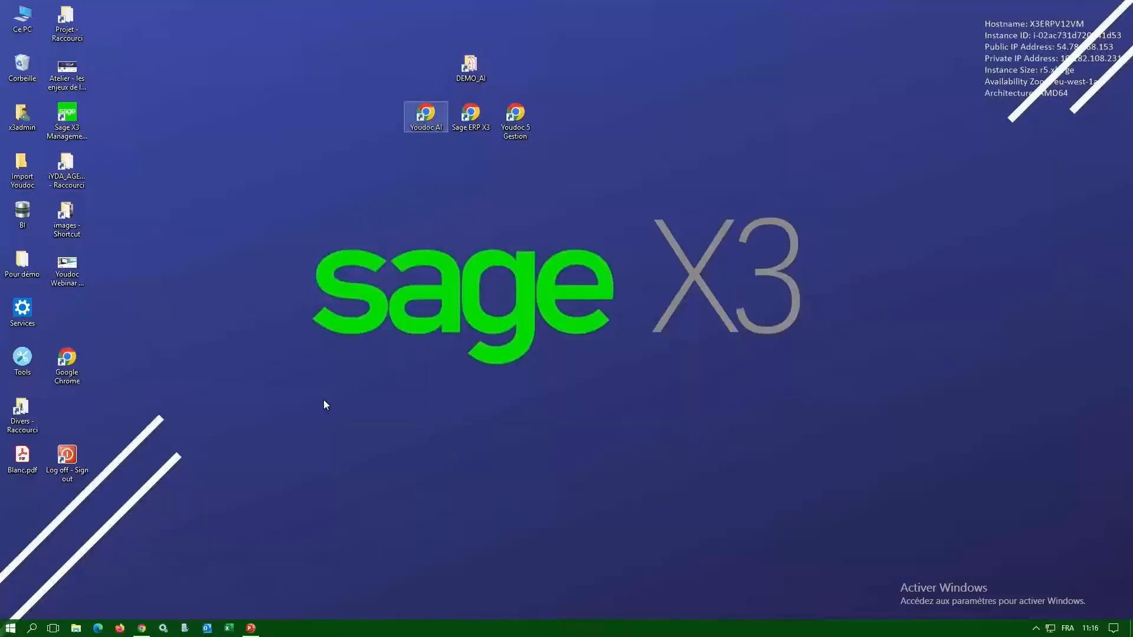
pyautogui.click(142, 630)
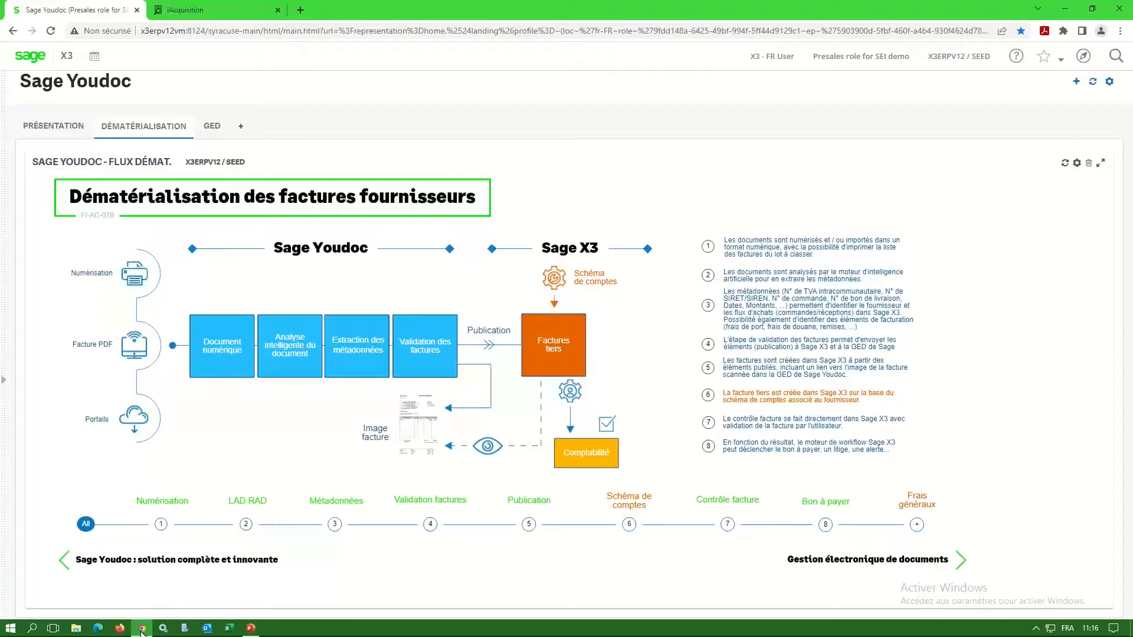
# Switch to Youdoc iAcquisition and filter the document list to those that arrived today (Aujourd'hui).
pyautogui.click(197, 13)
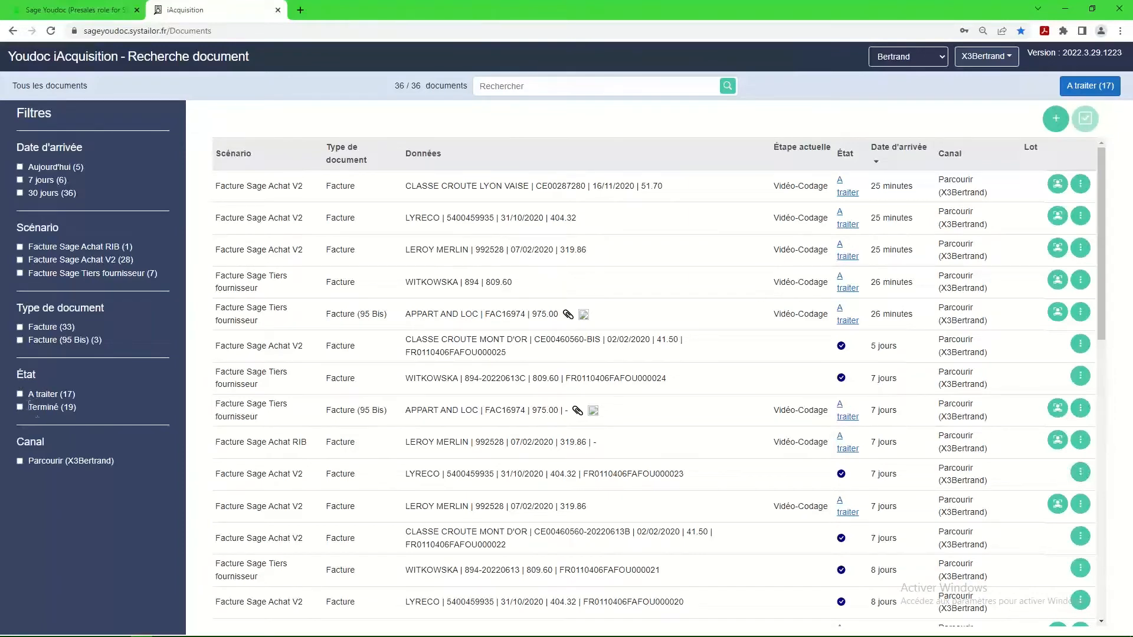
pyautogui.click(19, 167)
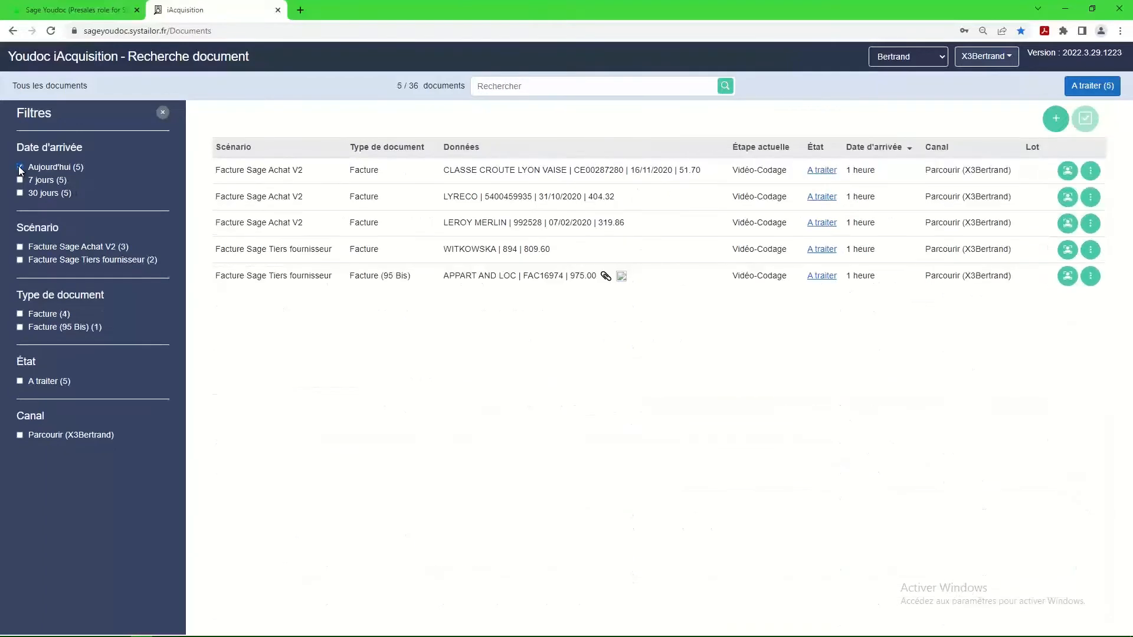
# Import the four invoice PDFs from the DEMO_AI folder using the Facture Sage Achat V2 scenario, then leave the import window.
pyautogui.click(1056, 121)
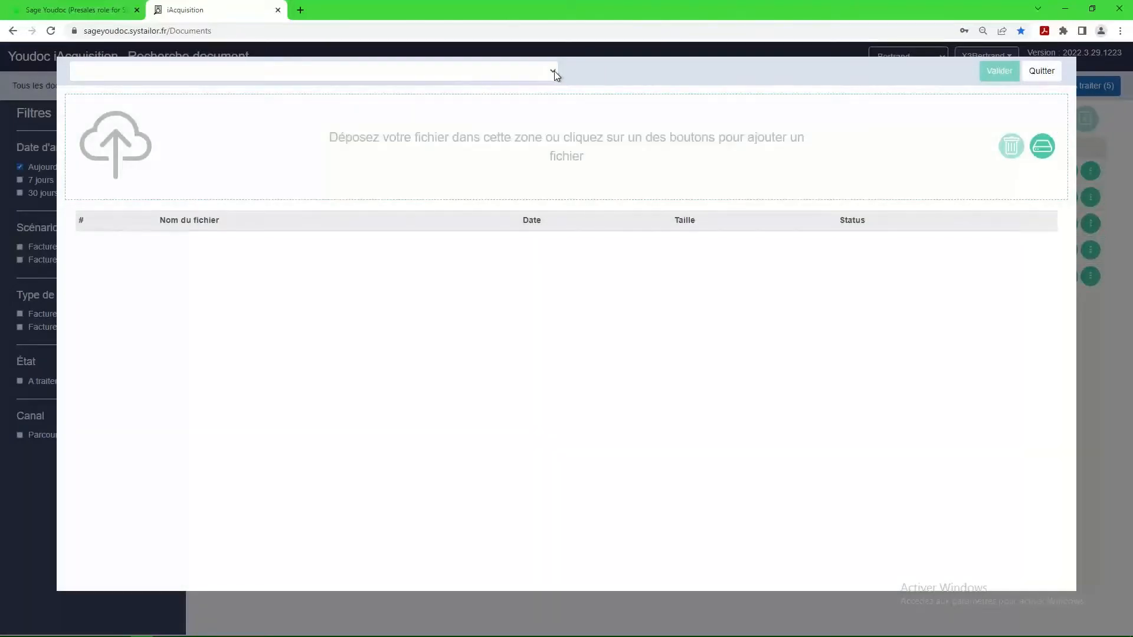
pyautogui.click(554, 70)
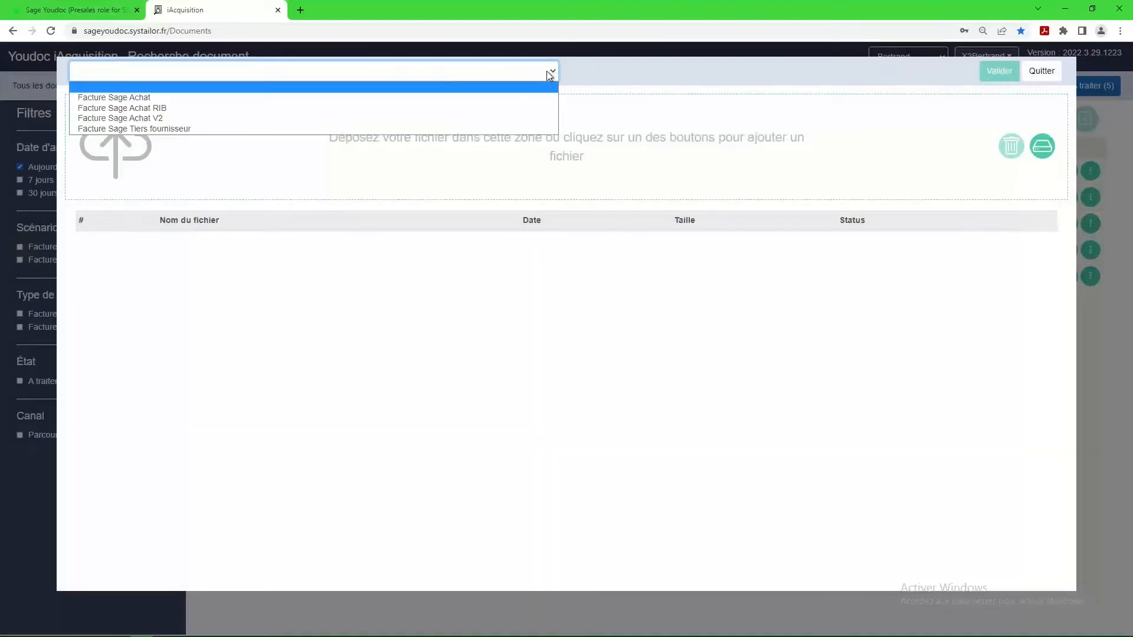
pyautogui.click(116, 119)
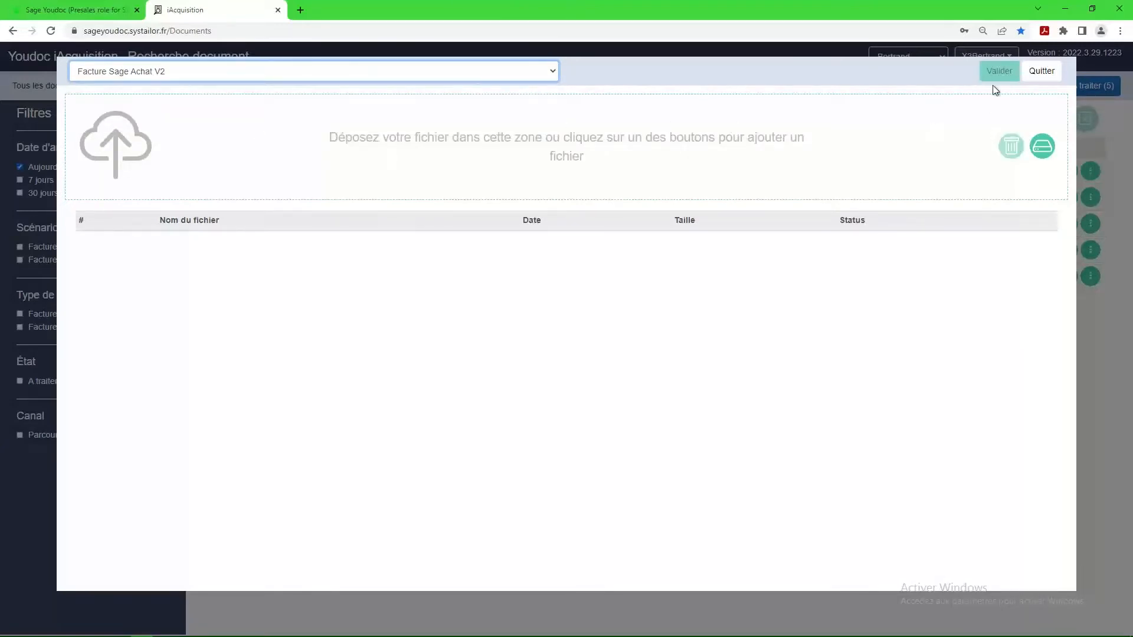
pyautogui.click(1043, 147)
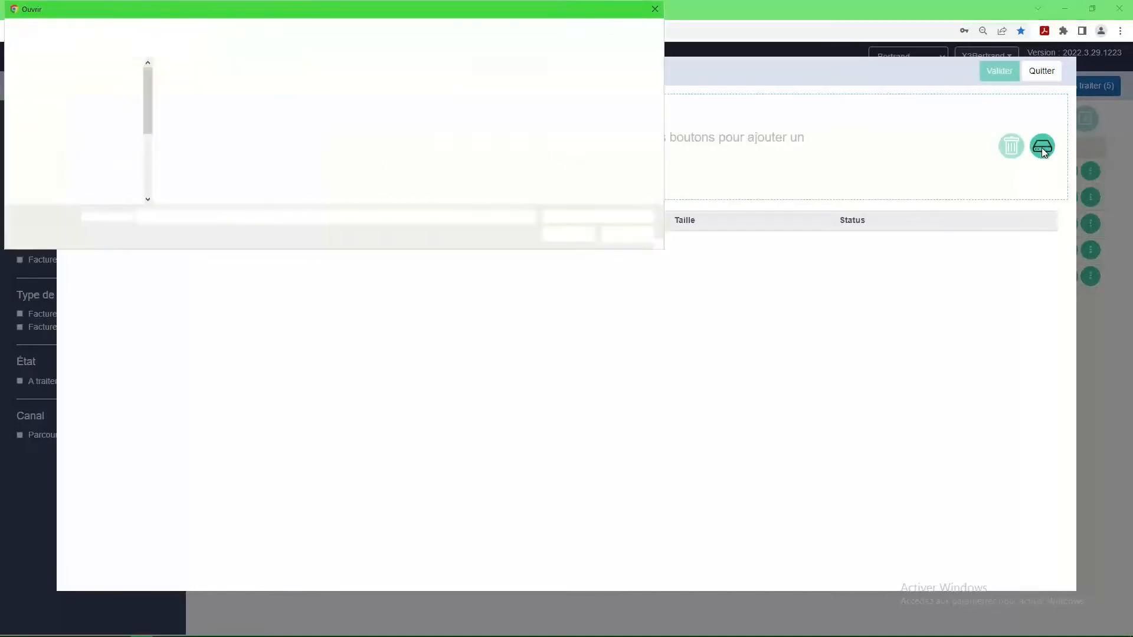
pyautogui.click(189, 107)
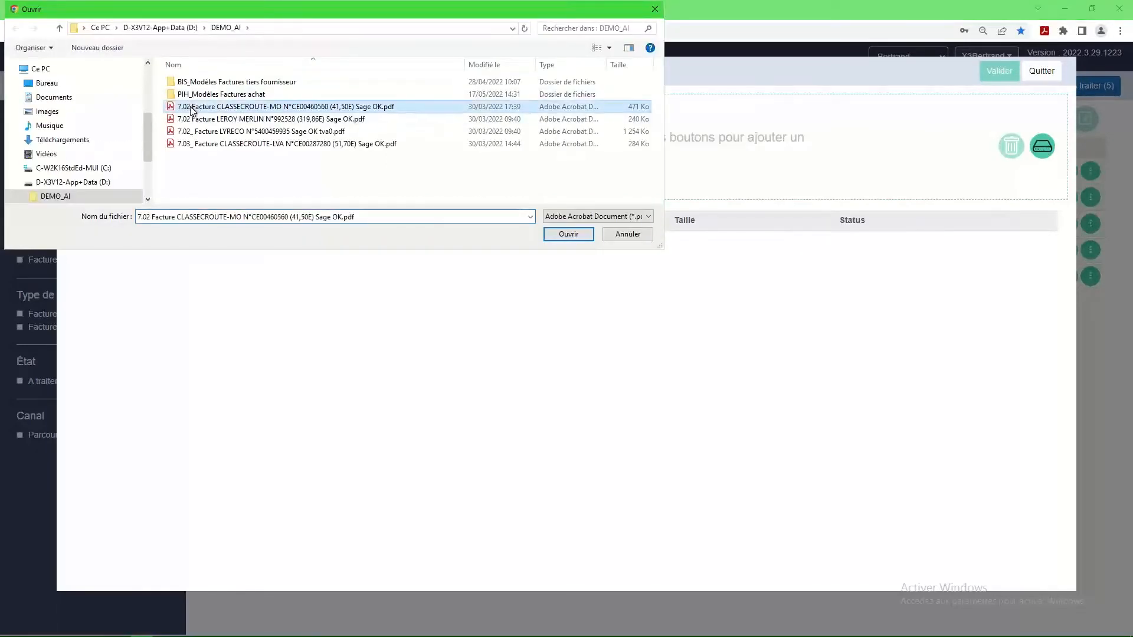
pyautogui.keyDown('shift'); pyautogui.click(214, 144); pyautogui.keyUp('shift')
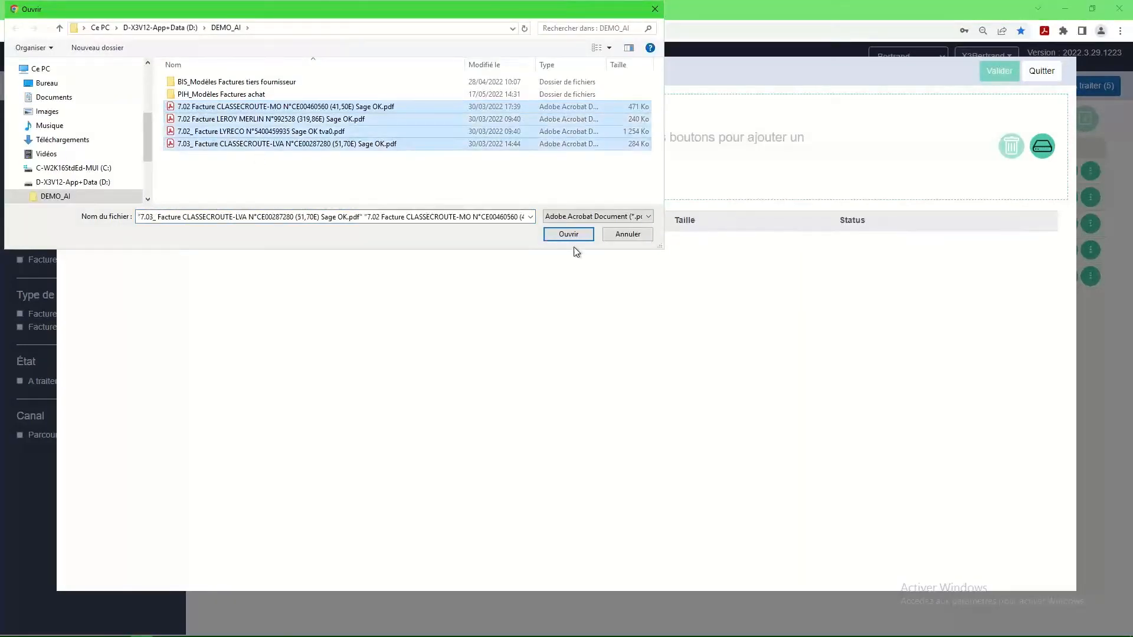
pyautogui.click(568, 235)
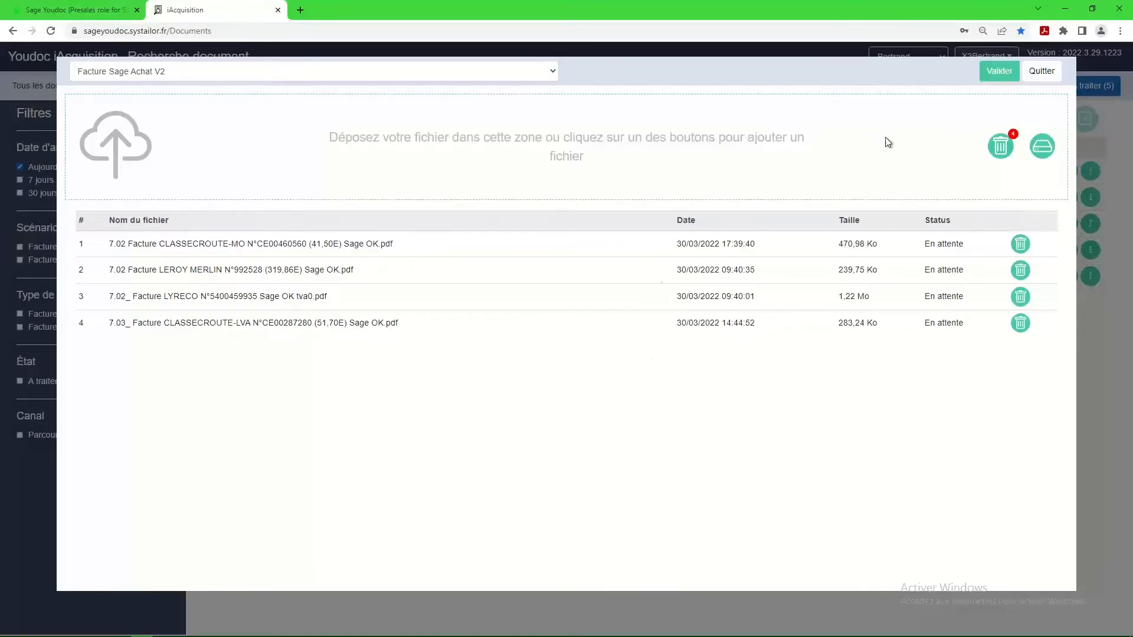
pyautogui.click(1001, 70)
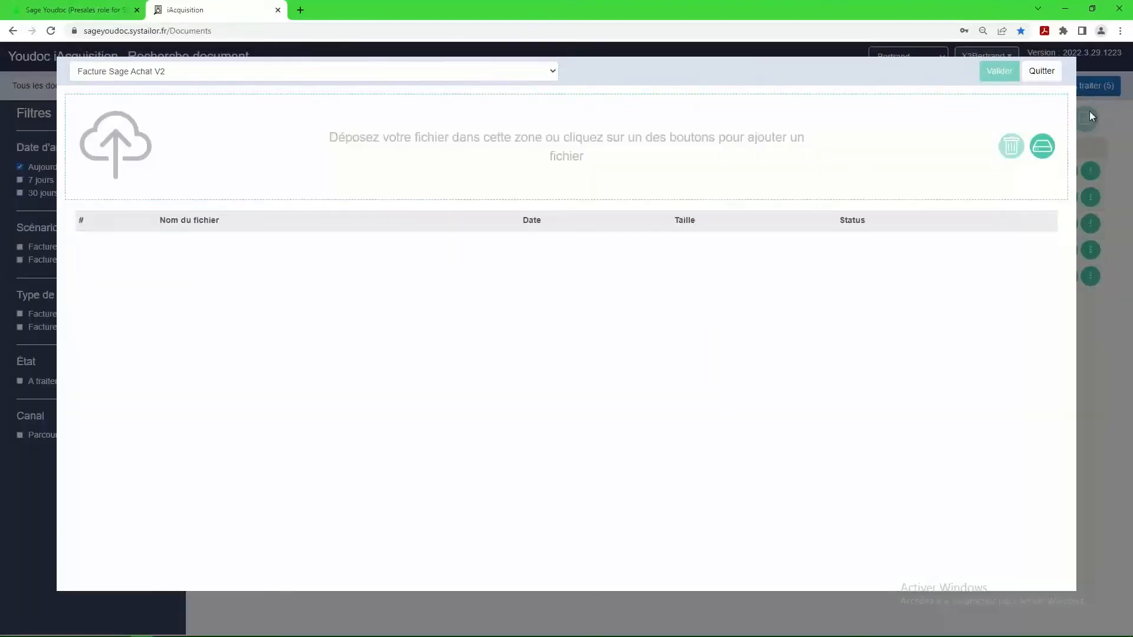
pyautogui.click(1043, 72)
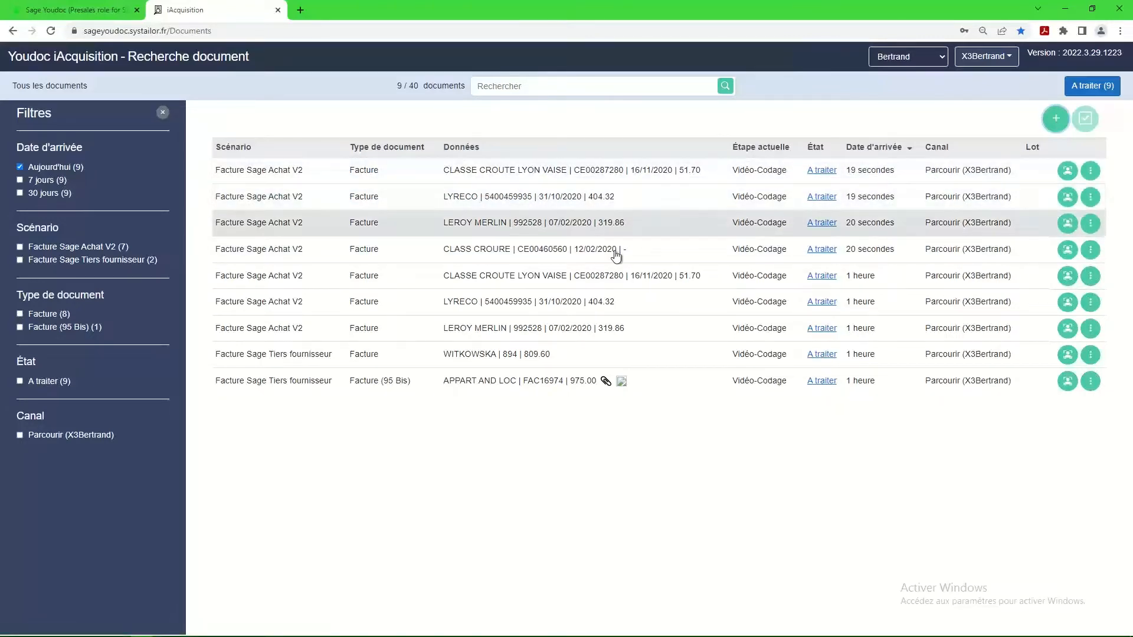
# Open the newly imported CLASSE CROUTE LYON VAISE invoice for processing and examine its scan at a larger size.
pyautogui.click(823, 171)
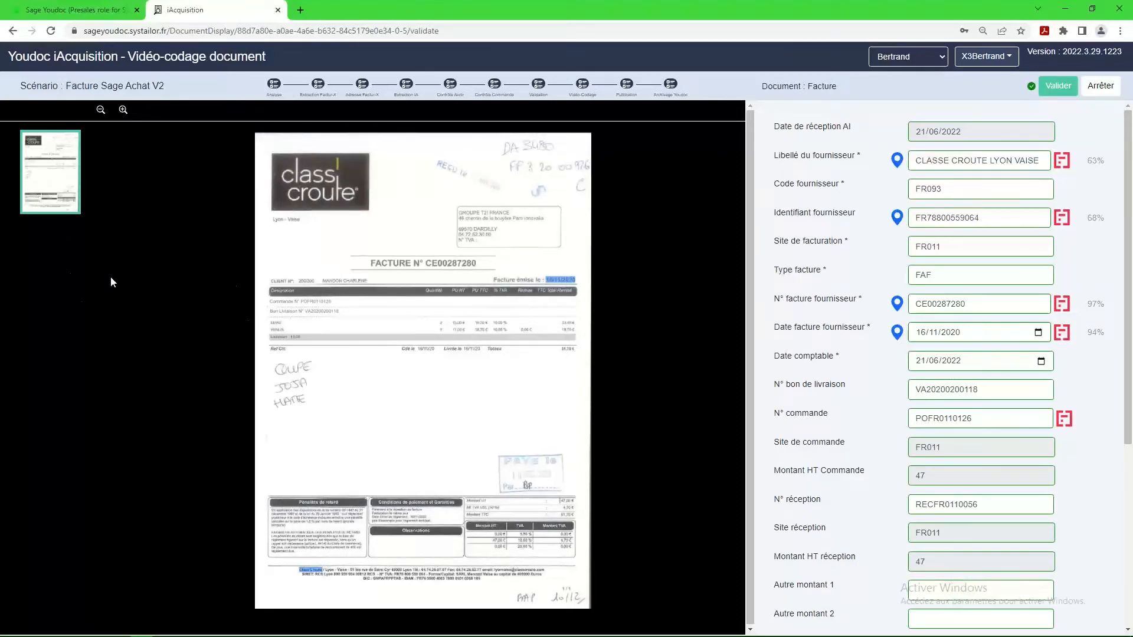
pyautogui.click(123, 111)
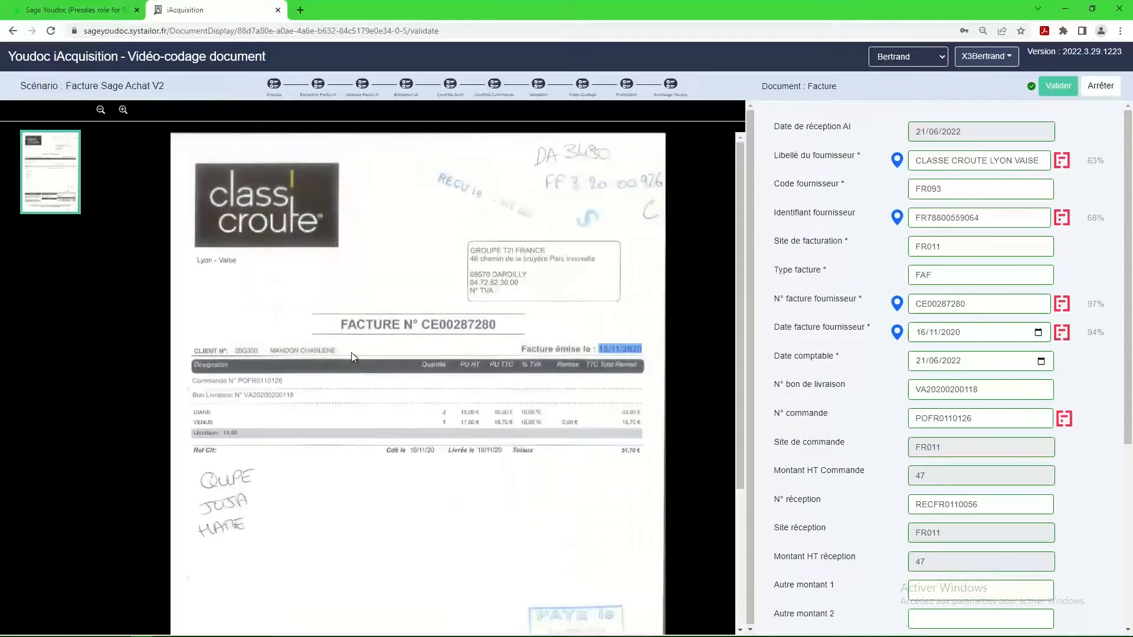
pyautogui.scroll(-2, 352, 352)
pyautogui.scroll(-1, 352, 357)
pyautogui.scroll(2, 352, 358)
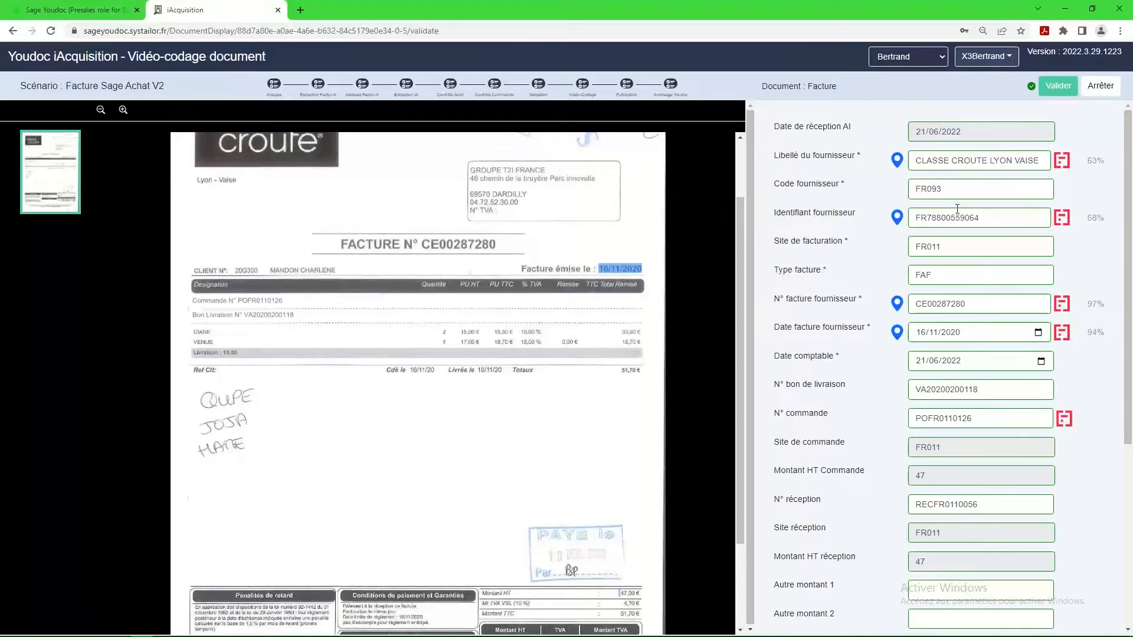
# Check the invoice's extracted supplier identifier, invoice number, dates, order number, receipt data and amounts, comparing key fields with the scan.
pyautogui.click(985, 217)
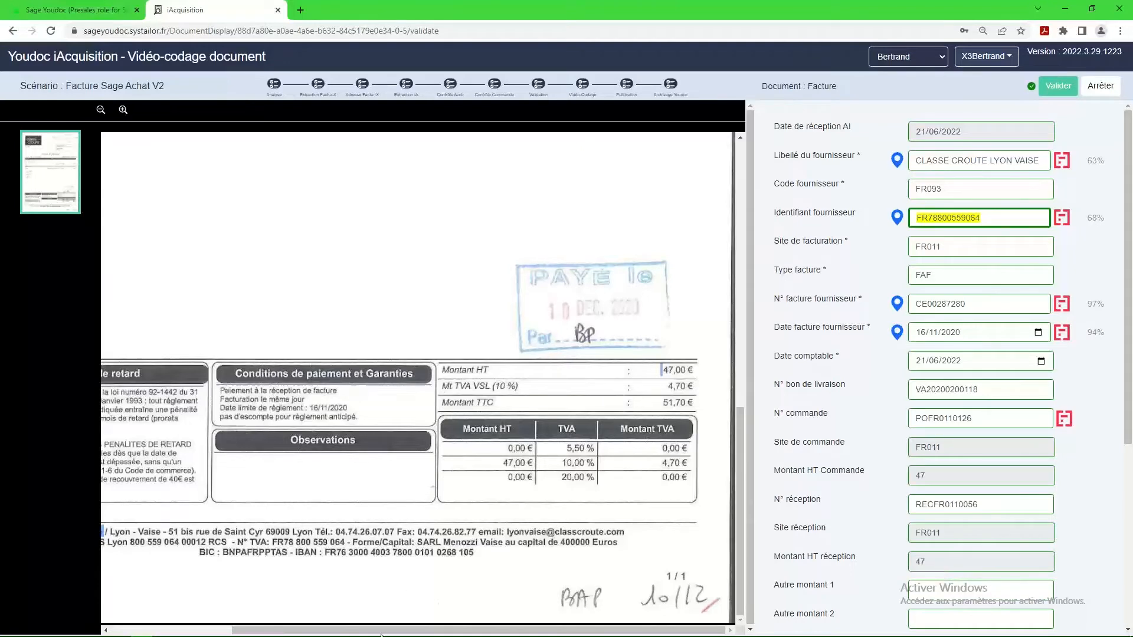
pyautogui.moveTo(381, 630); pyautogui.dragTo(259, 631)
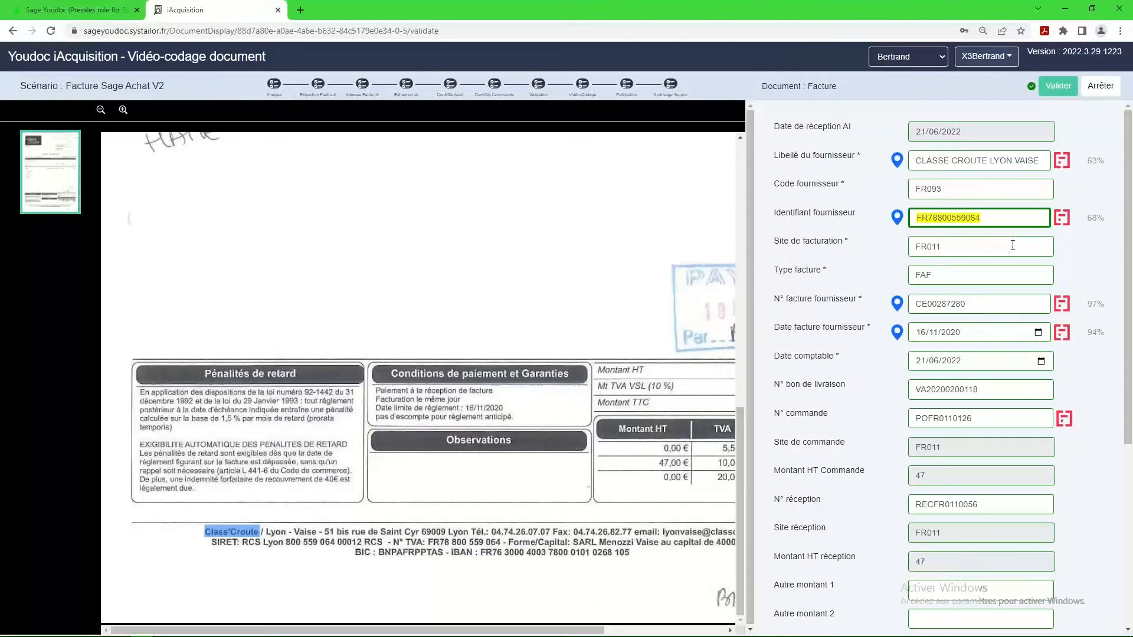
pyautogui.click(980, 306)
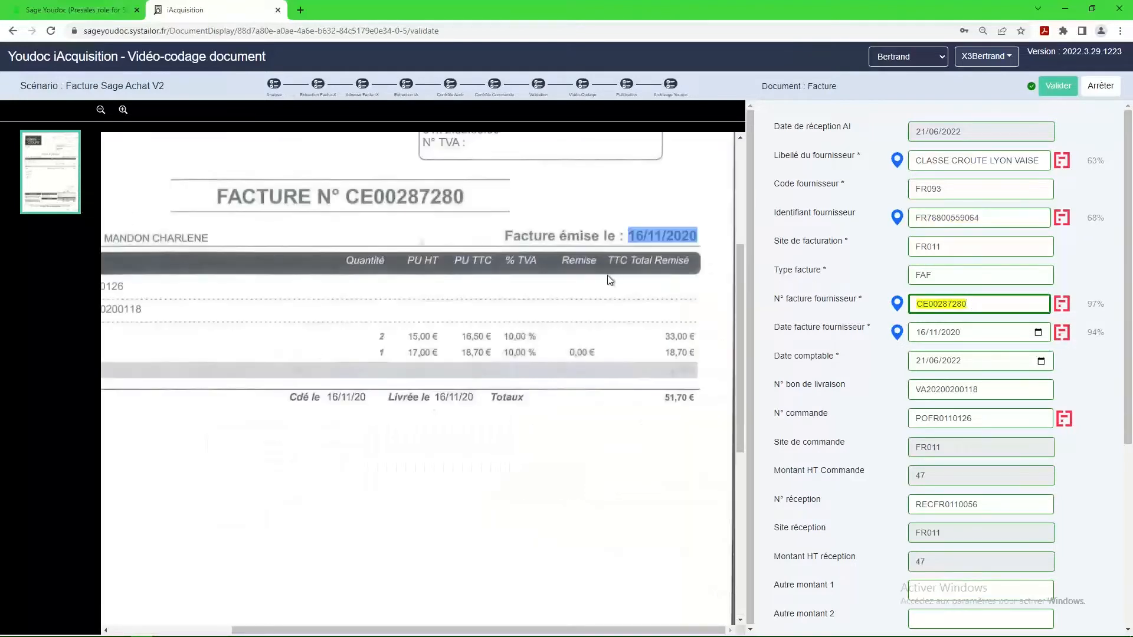
pyautogui.click(973, 332)
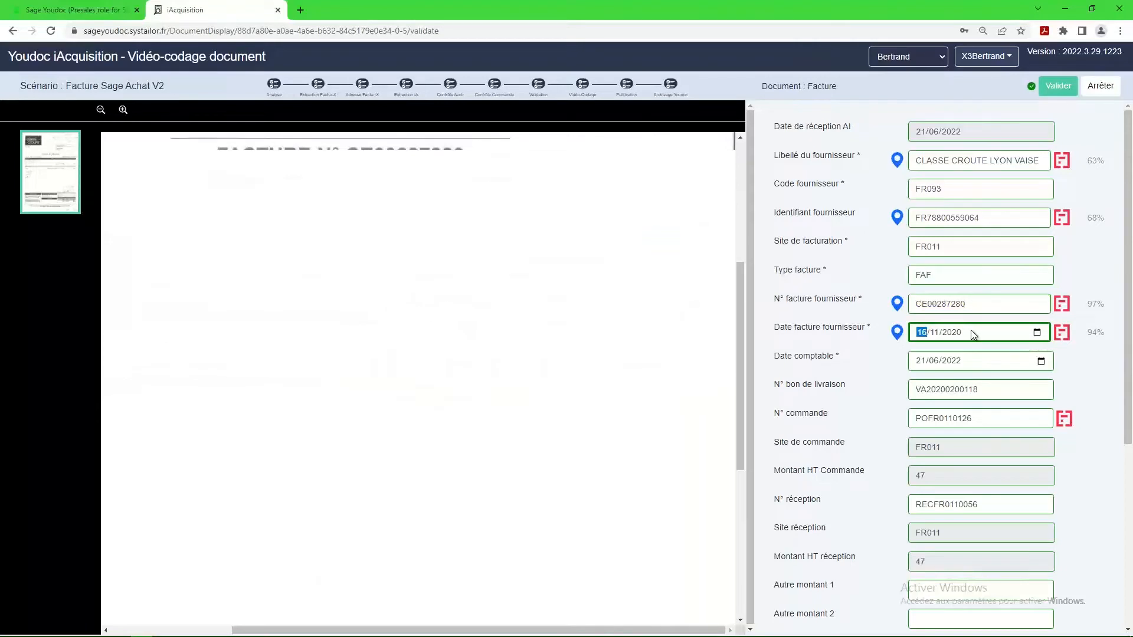
pyautogui.click(975, 360)
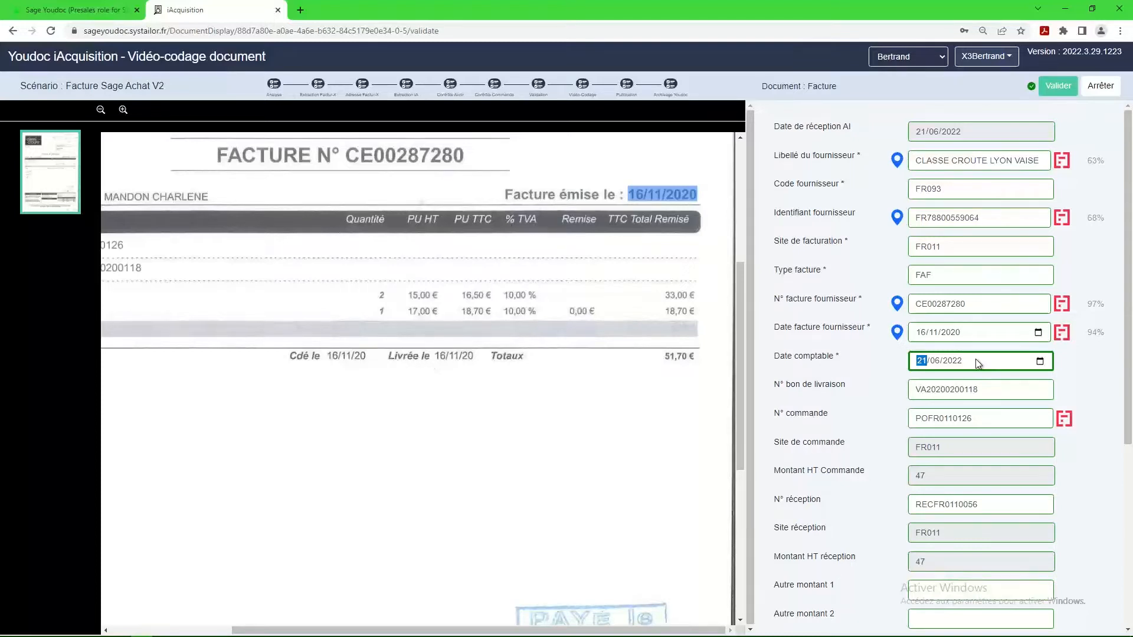
pyautogui.click(981, 418)
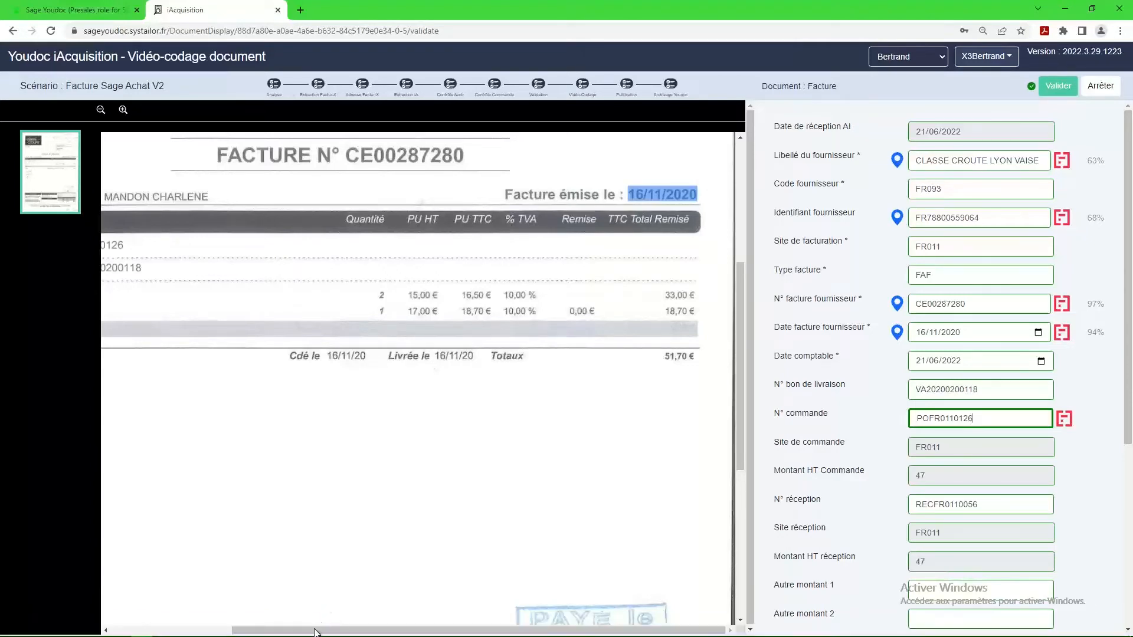
pyautogui.moveTo(315, 633); pyautogui.dragTo(192, 633)
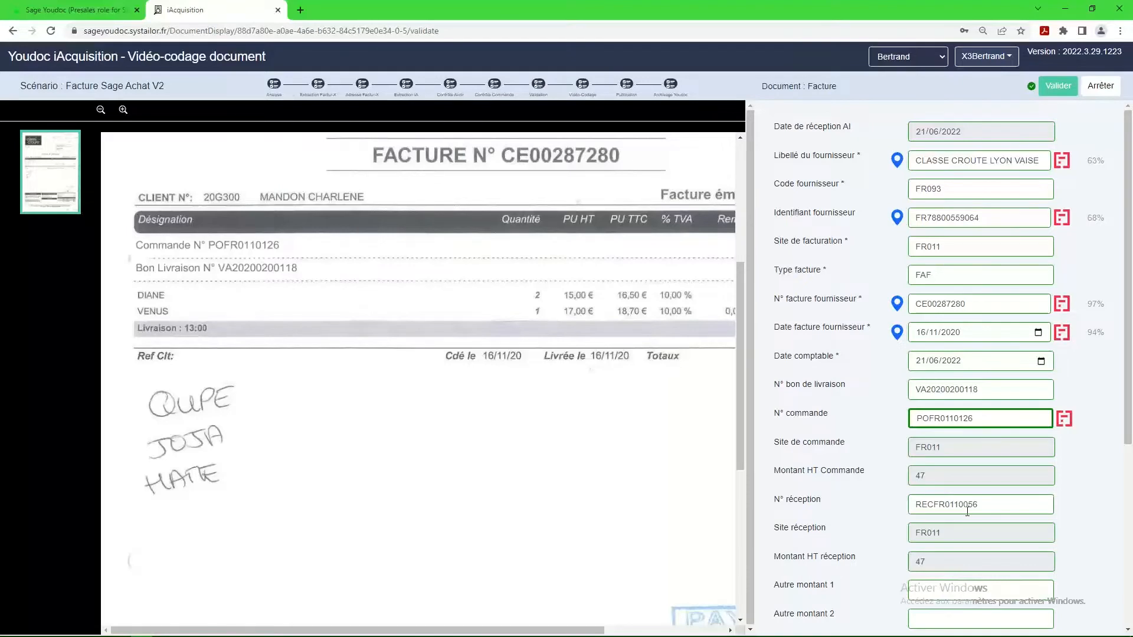
pyautogui.scroll(-4, 957, 519)
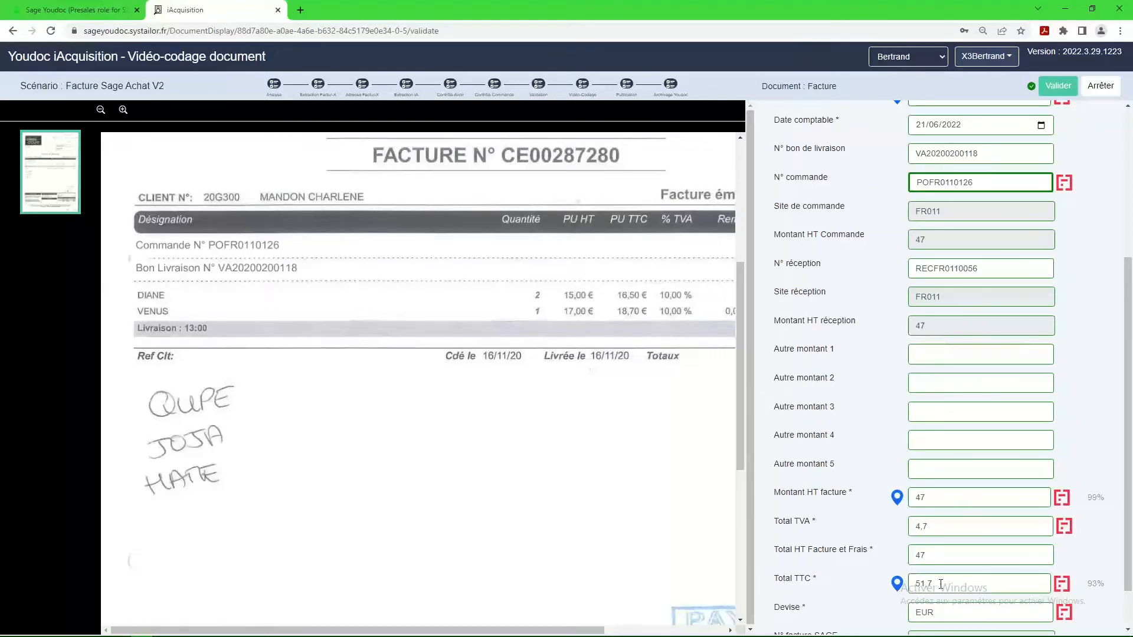
pyautogui.scroll(-1, 941, 585)
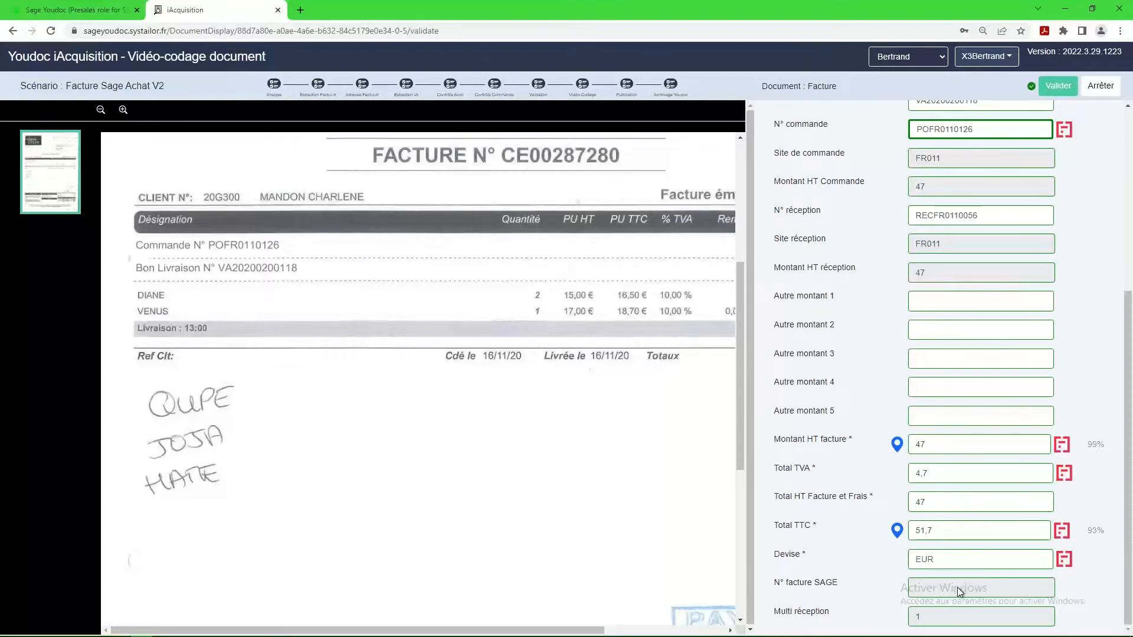
# Validate the CLASSE CROUTE LYON VAISE invoice definitively.
pyautogui.scroll(3, 945, 349)
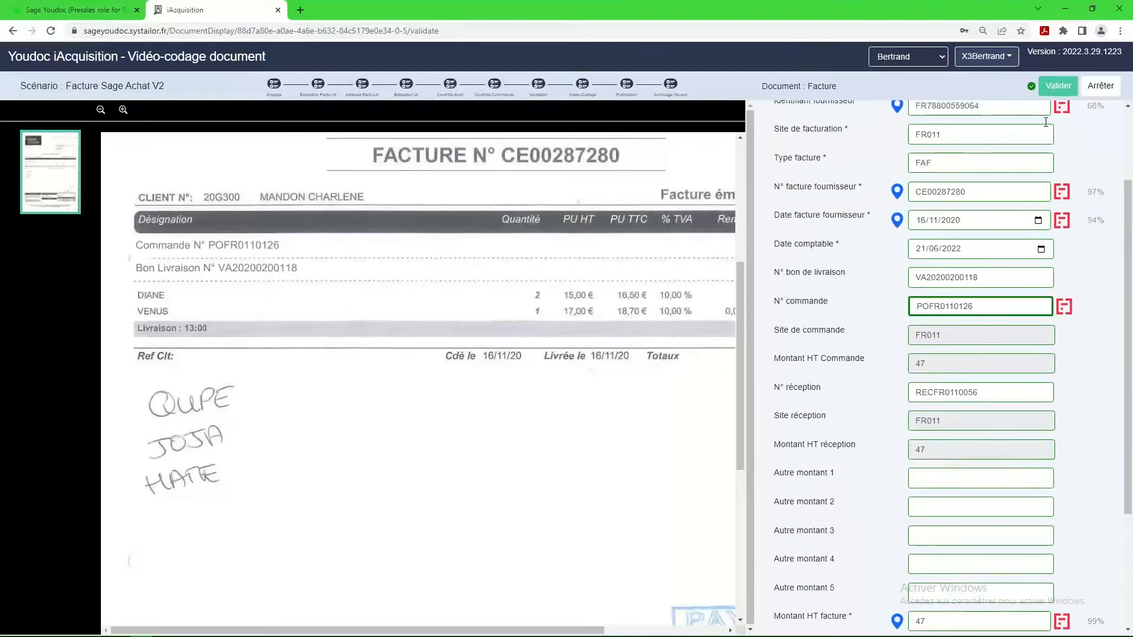
pyautogui.click(1057, 86)
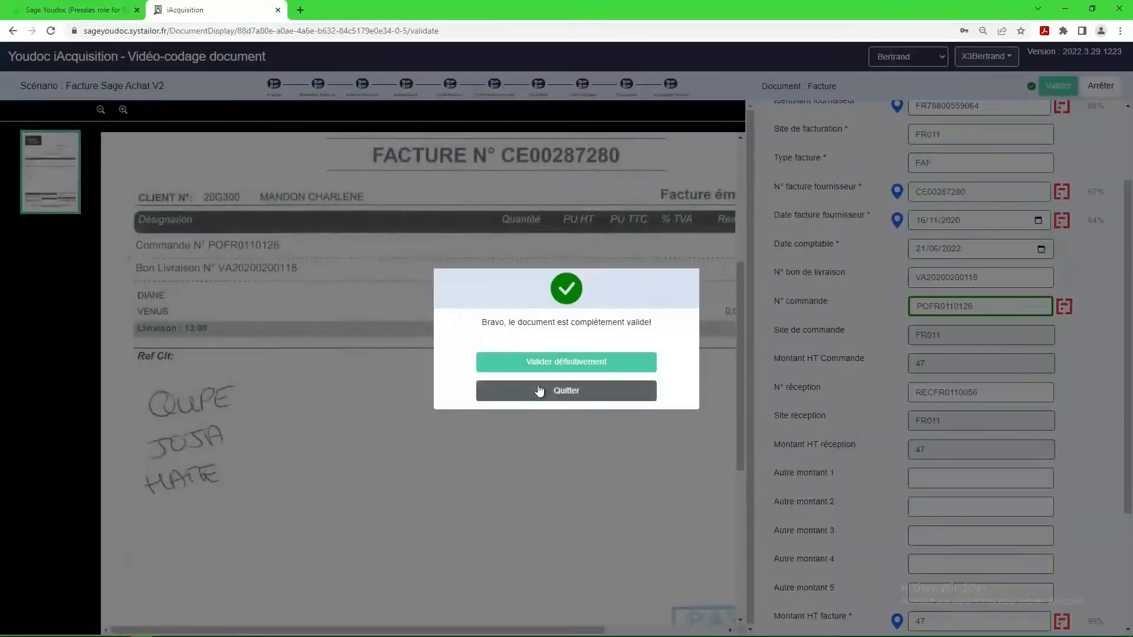
pyautogui.click(565, 364)
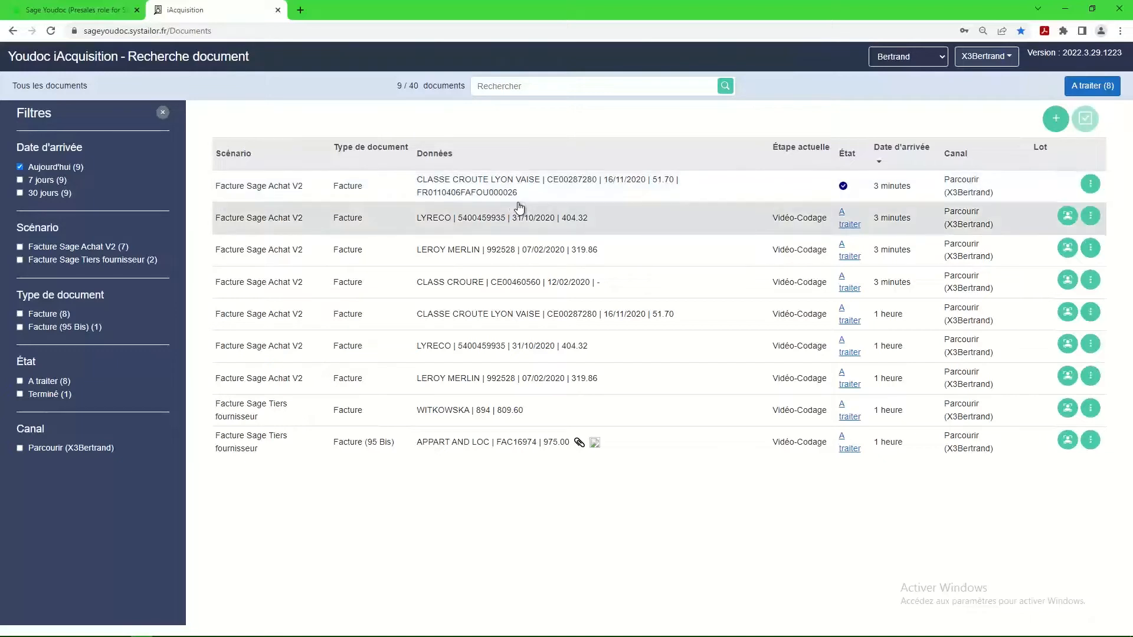
# Open the CLASS CROURE invoice for processing, look up its supplier with CLAS and assign CLASSE CROUTE MONT D'OR (FR095).
pyautogui.click(848, 287)
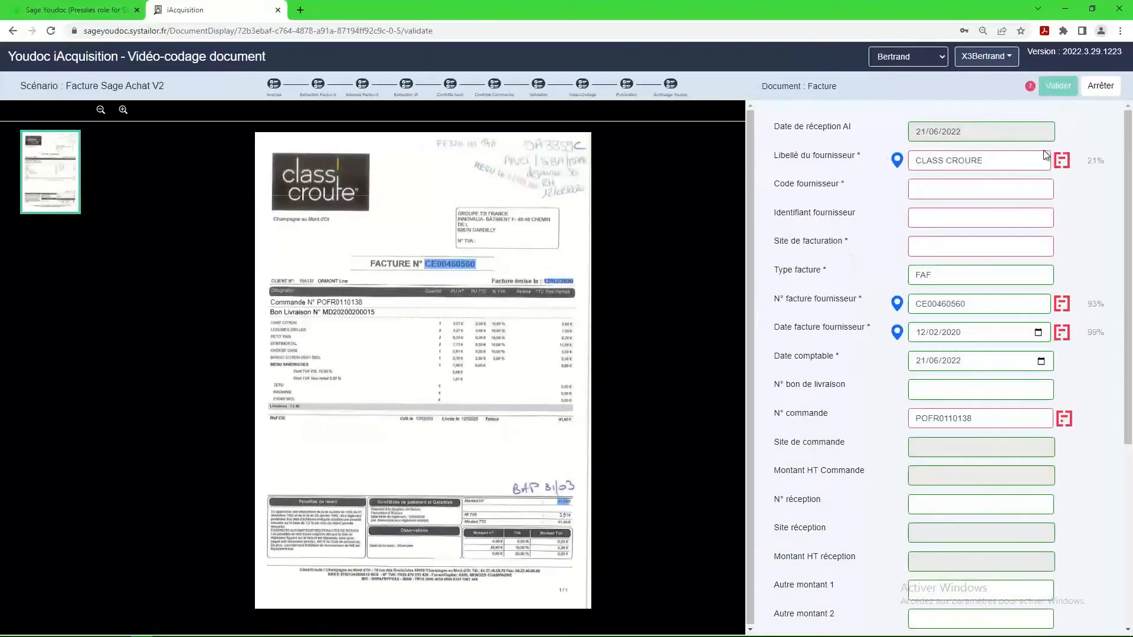
pyautogui.click(1012, 162)
pyautogui.press('BackSpace')
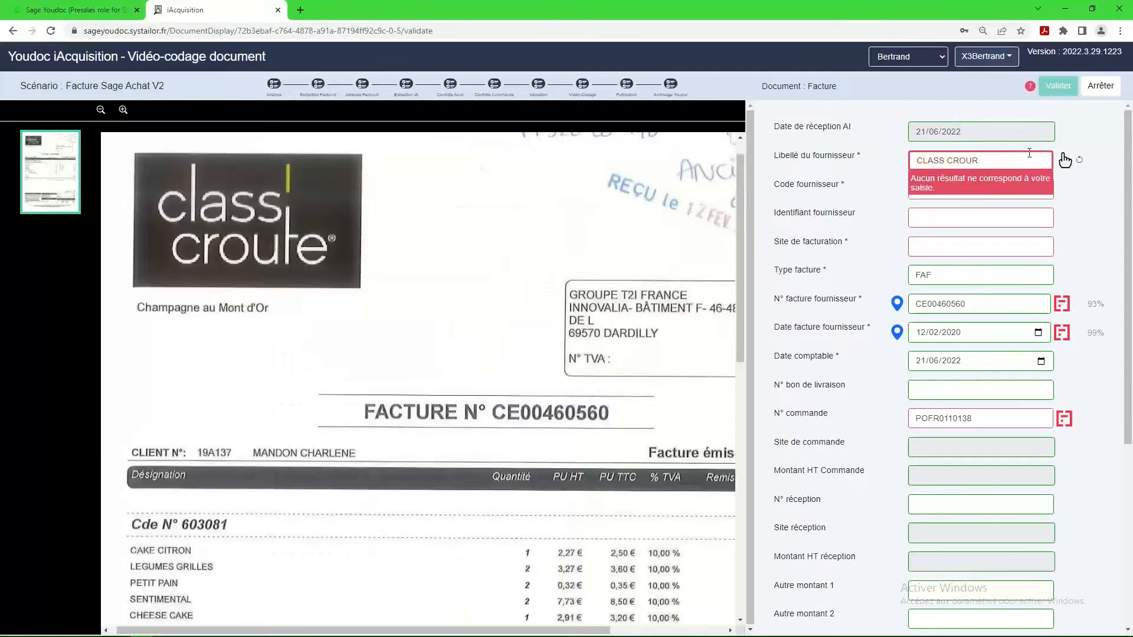
pyautogui.press('BackSpace')
pyautogui.press('BackSpace')
pyautogui.press('BackSpace')
pyautogui.press('BackSpace')
pyautogui.press('BackSpace')
pyautogui.press('BackSpace')
pyautogui.press('BackSpace')
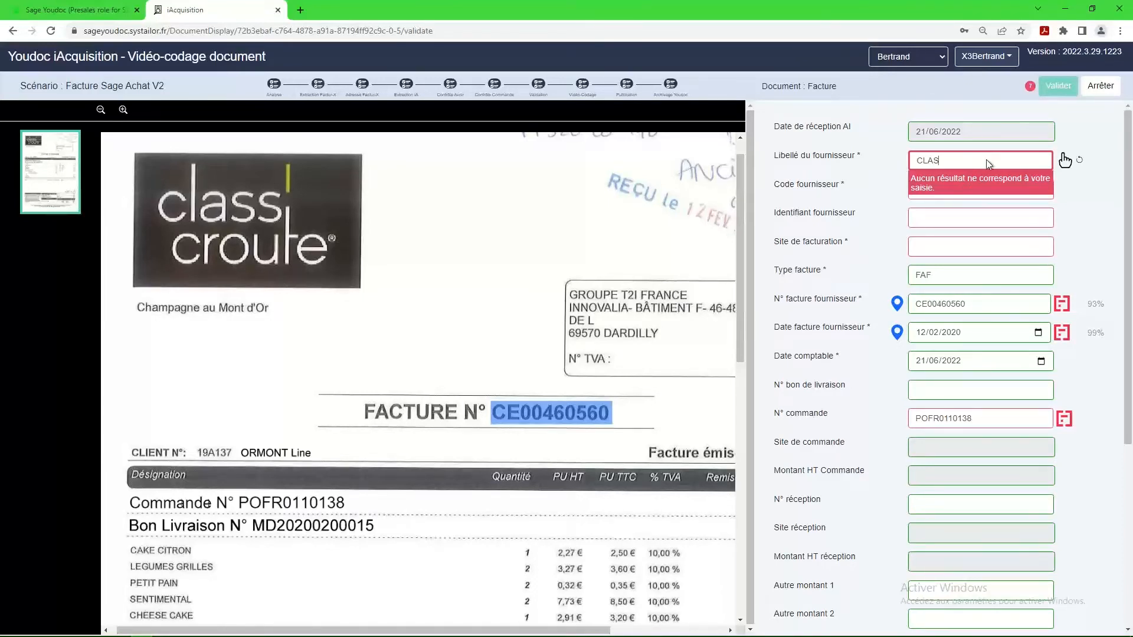
pyautogui.press('Tab')
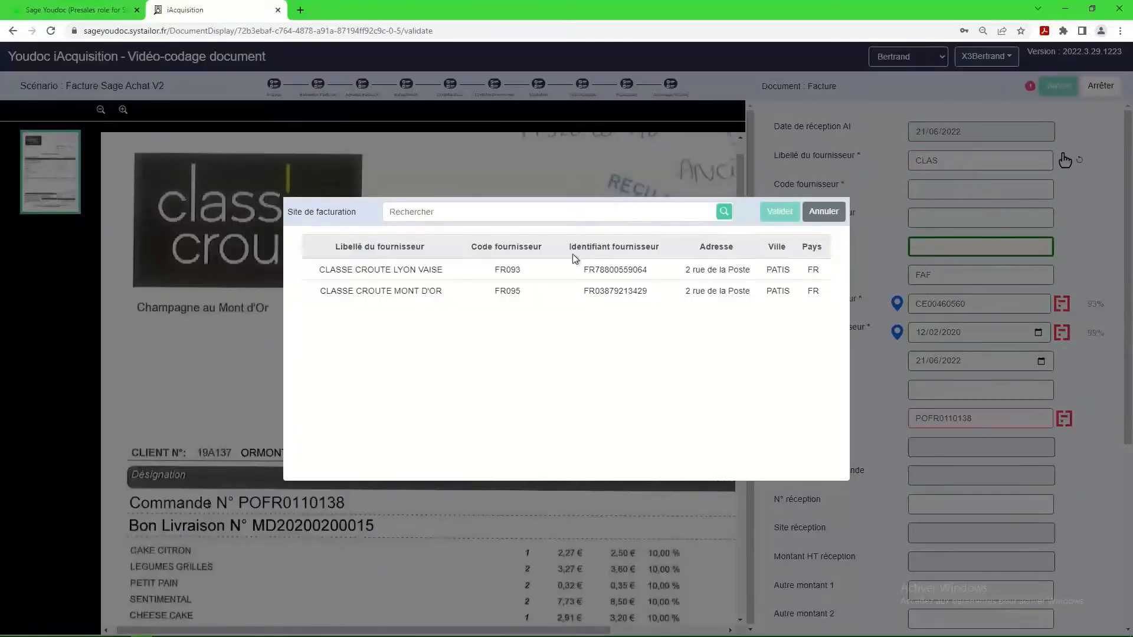
pyautogui.click(433, 289)
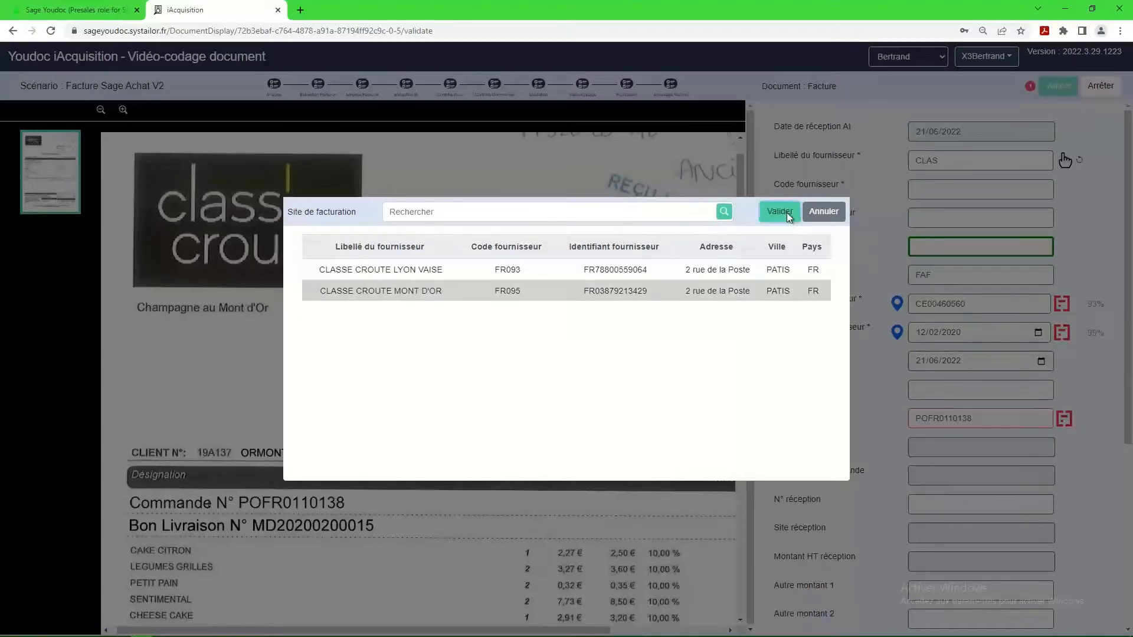
pyautogui.click(780, 211)
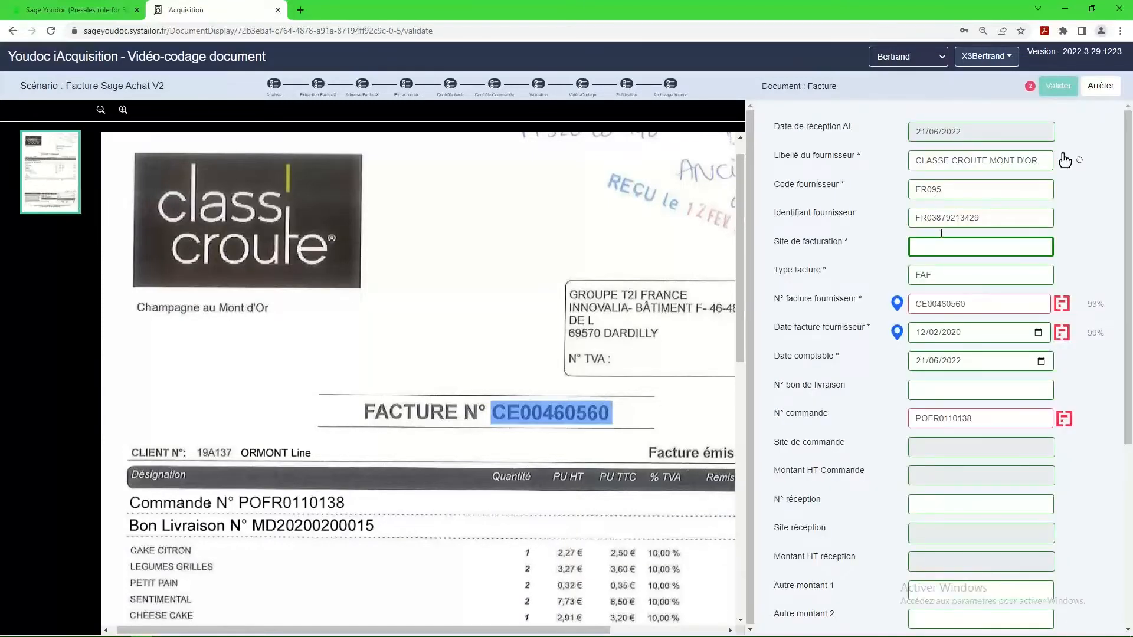
# Append -BIS to the supplier invoice number.
pyautogui.click(973, 306)
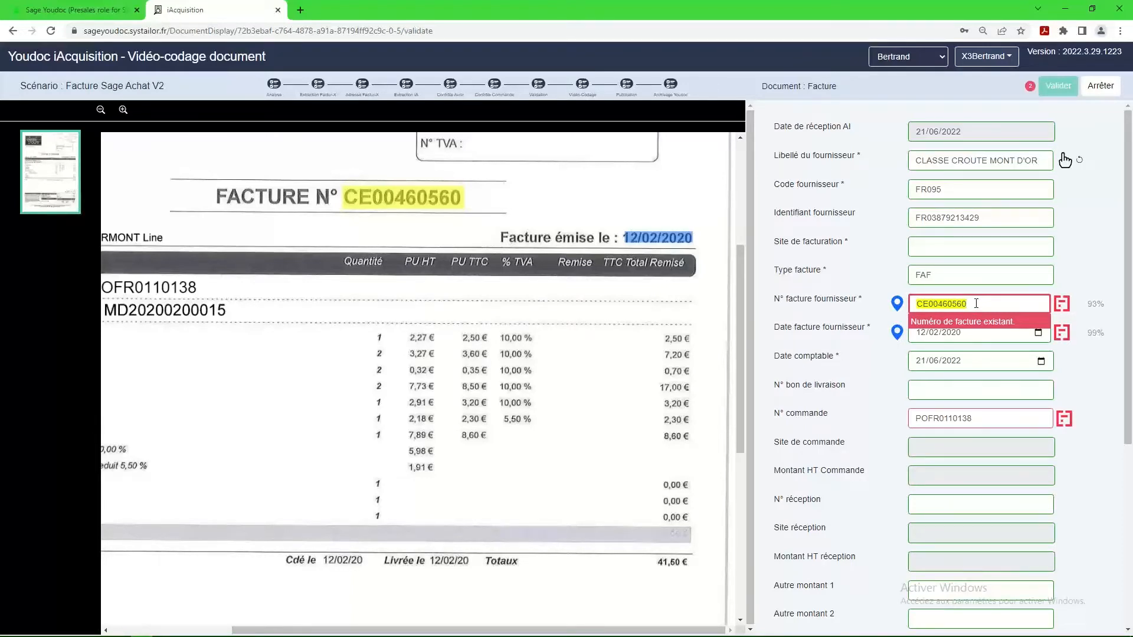
pyautogui.write('-BIS')
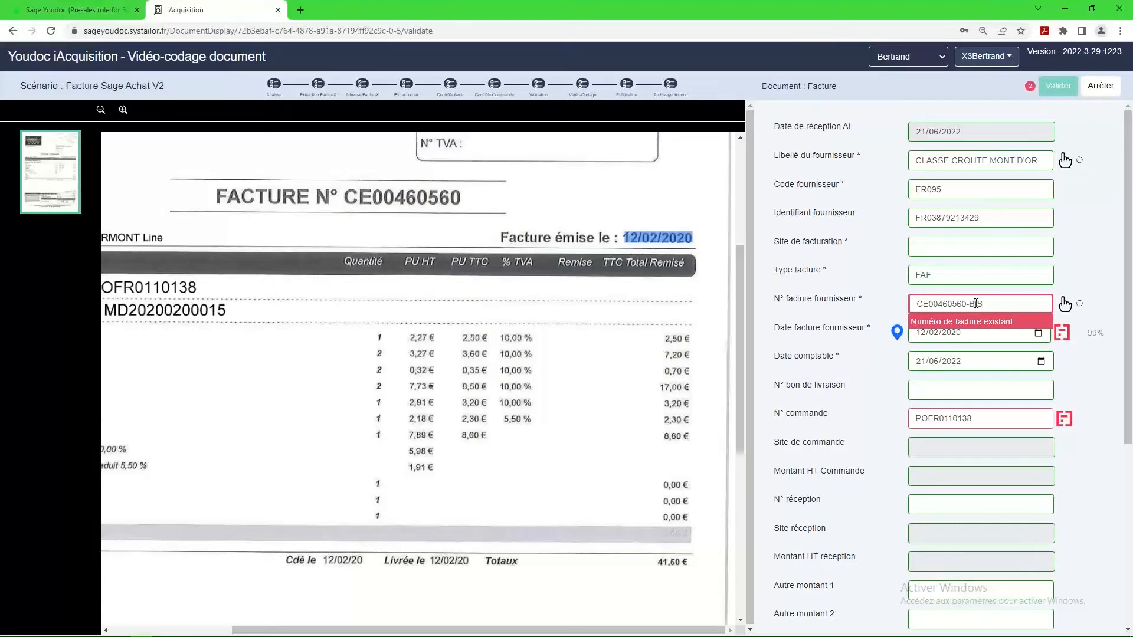
pyautogui.press('Tab')
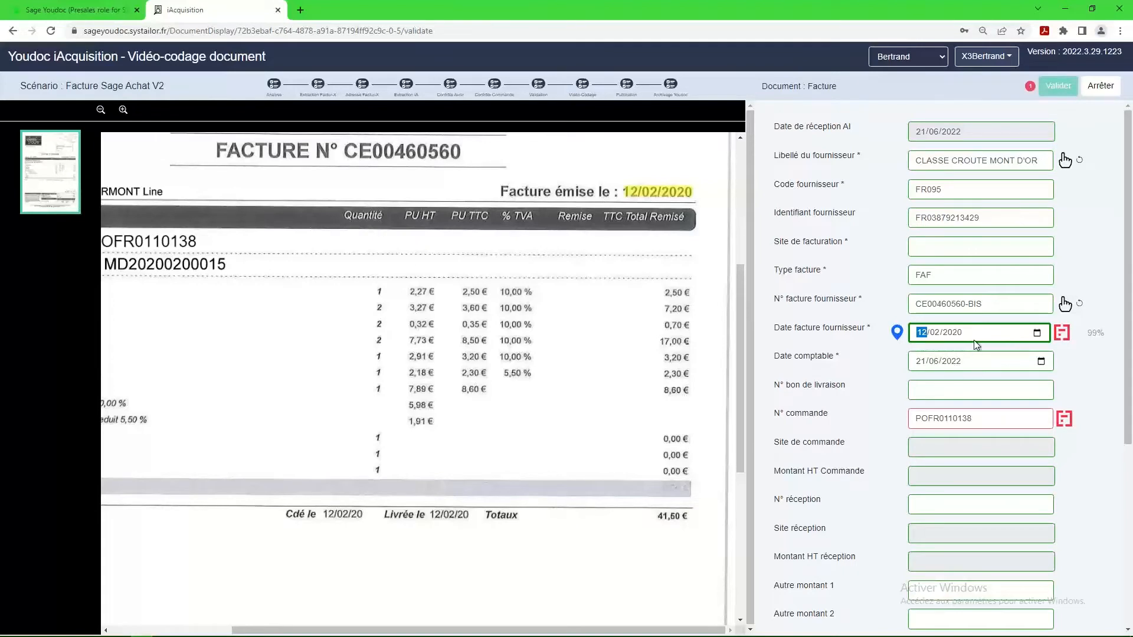
# Re-enter the same purchase order number in N° commande to retrieve the linked order and receipt data.
pyautogui.click(993, 418)
pyautogui.press('BackSpace')
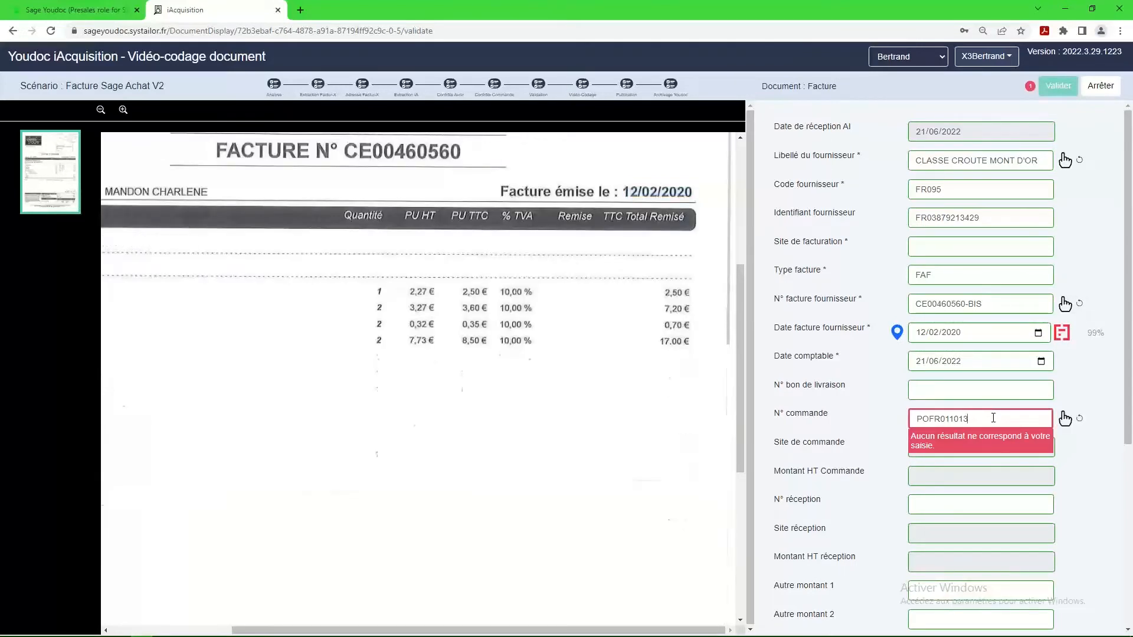
pyautogui.press('Tab')
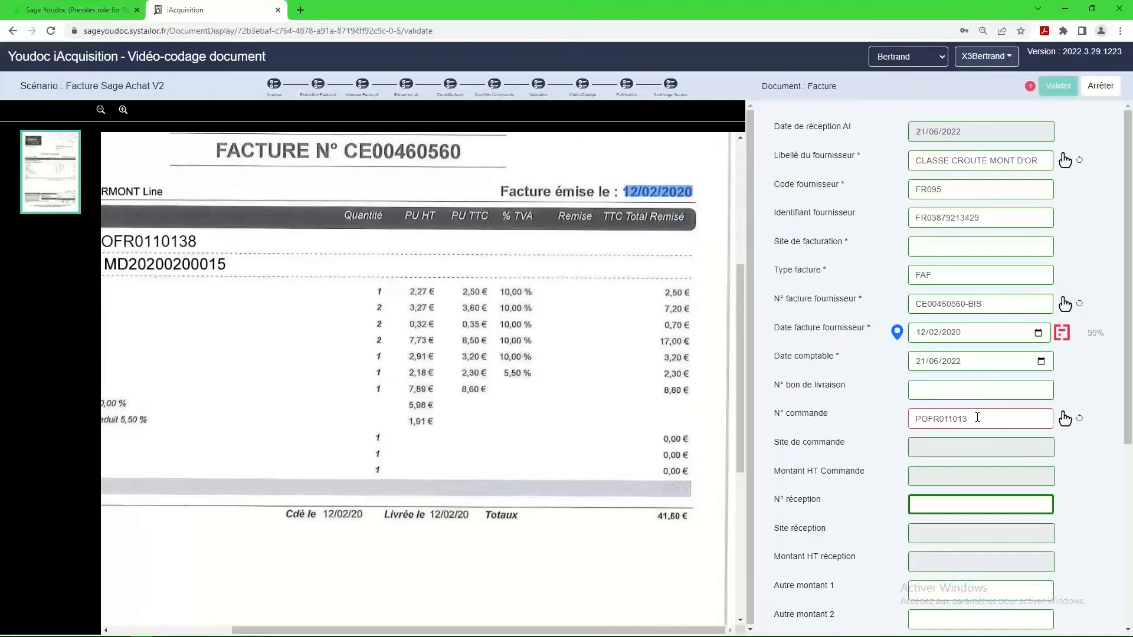
pyautogui.click(978, 417)
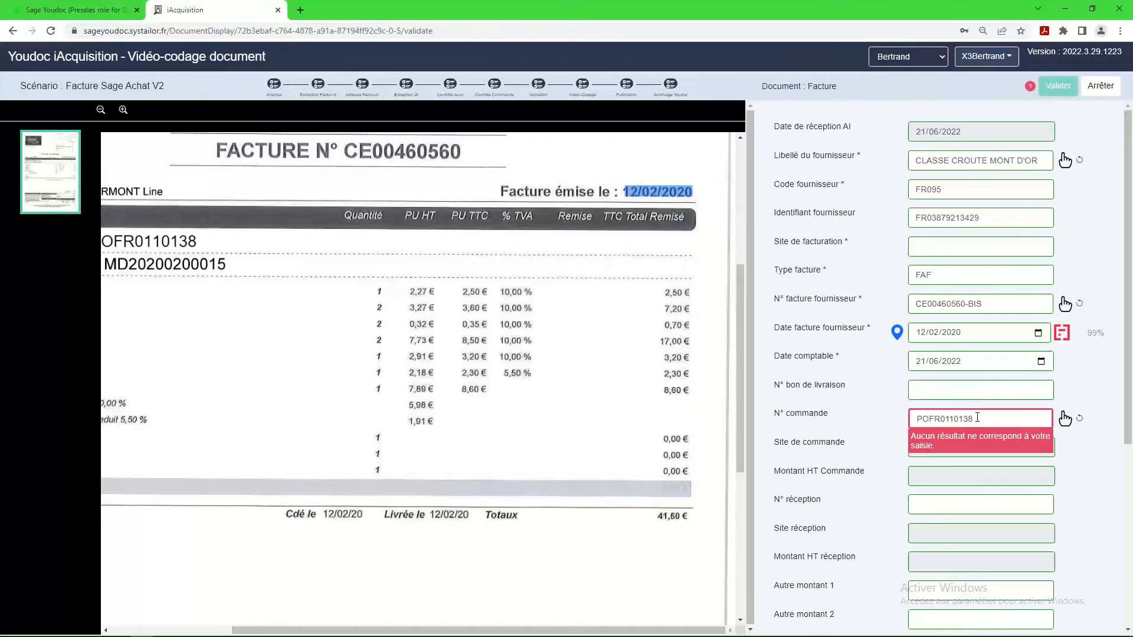
pyautogui.write('8')
pyautogui.press('Tab')
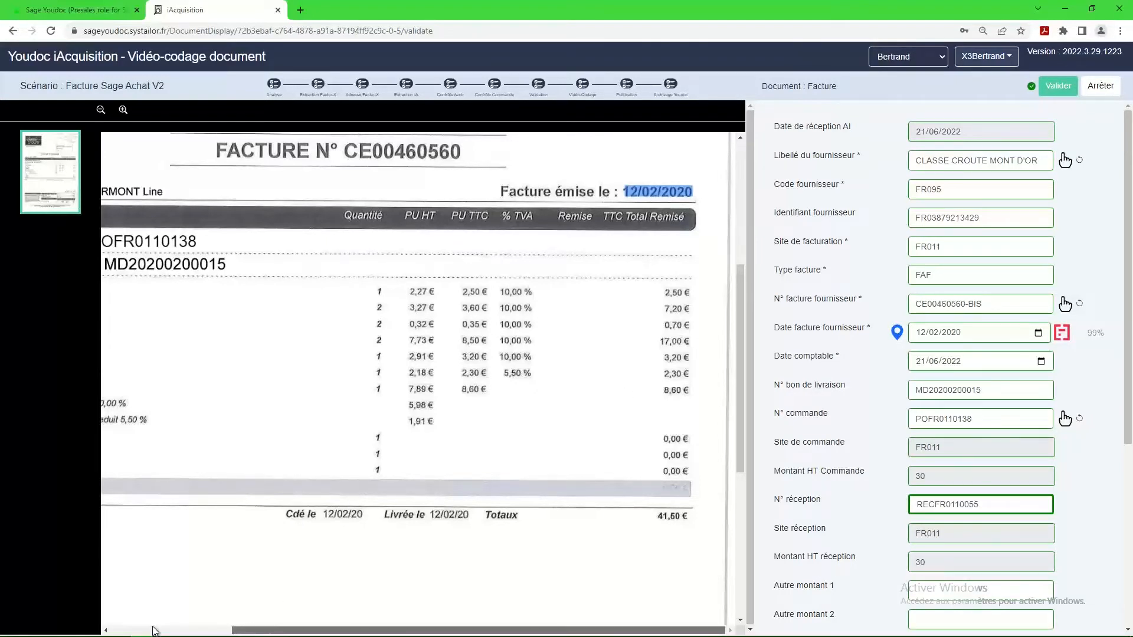
# Review the invoice's order lines and extracted amounts, then stop processing it and return to the document list.
pyautogui.moveTo(254, 631); pyautogui.dragTo(133, 632)
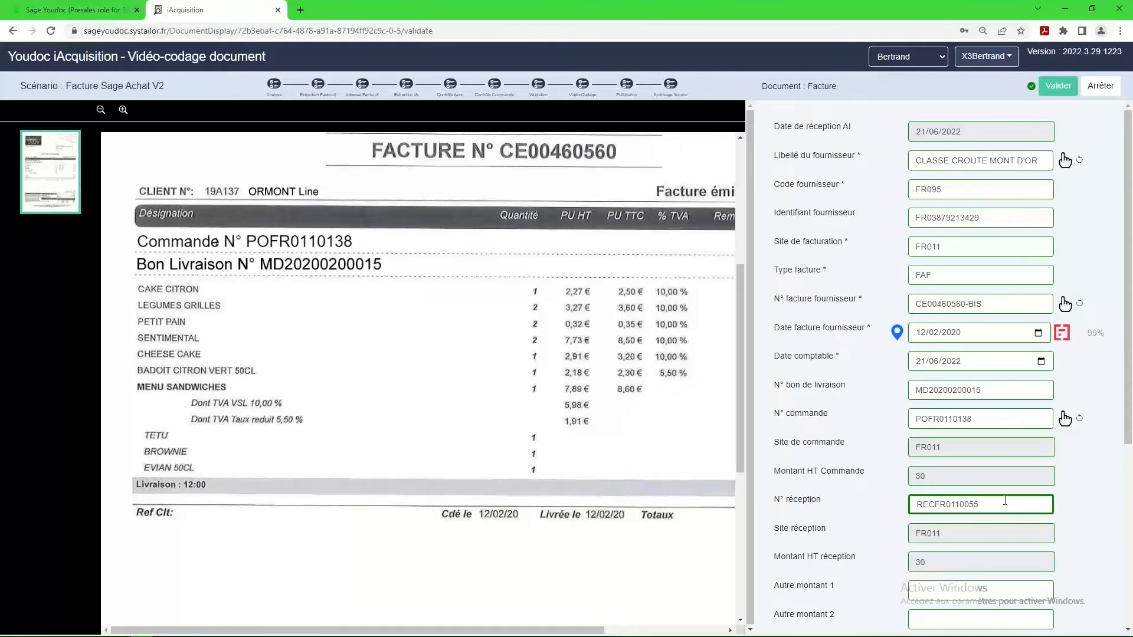
pyautogui.scroll(-5, 933, 451)
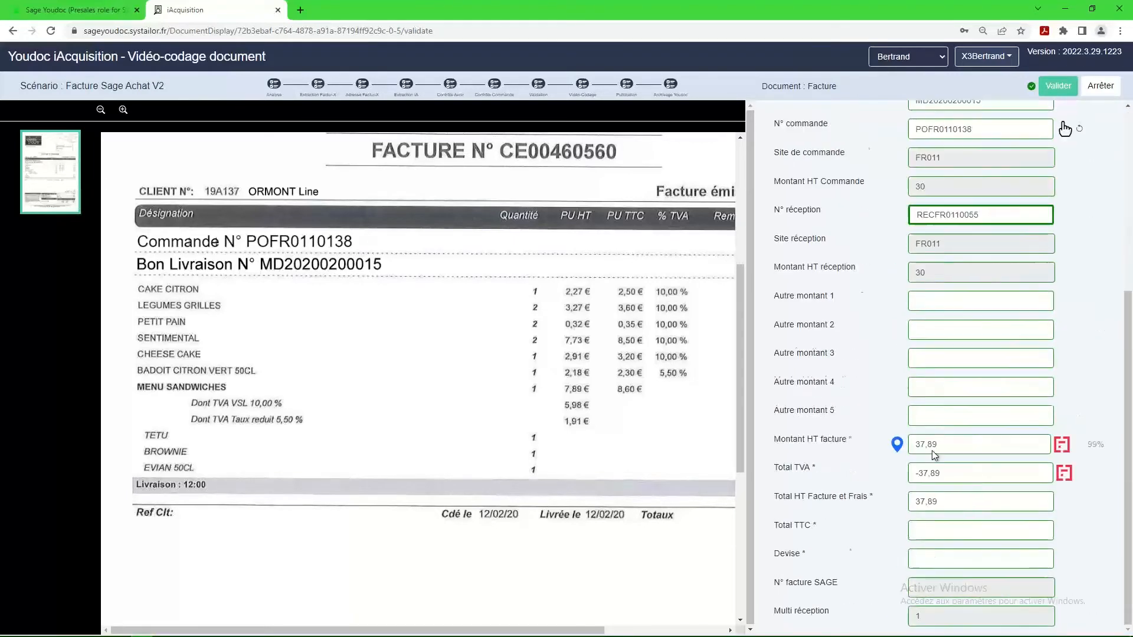
pyautogui.scroll(2, 946, 388)
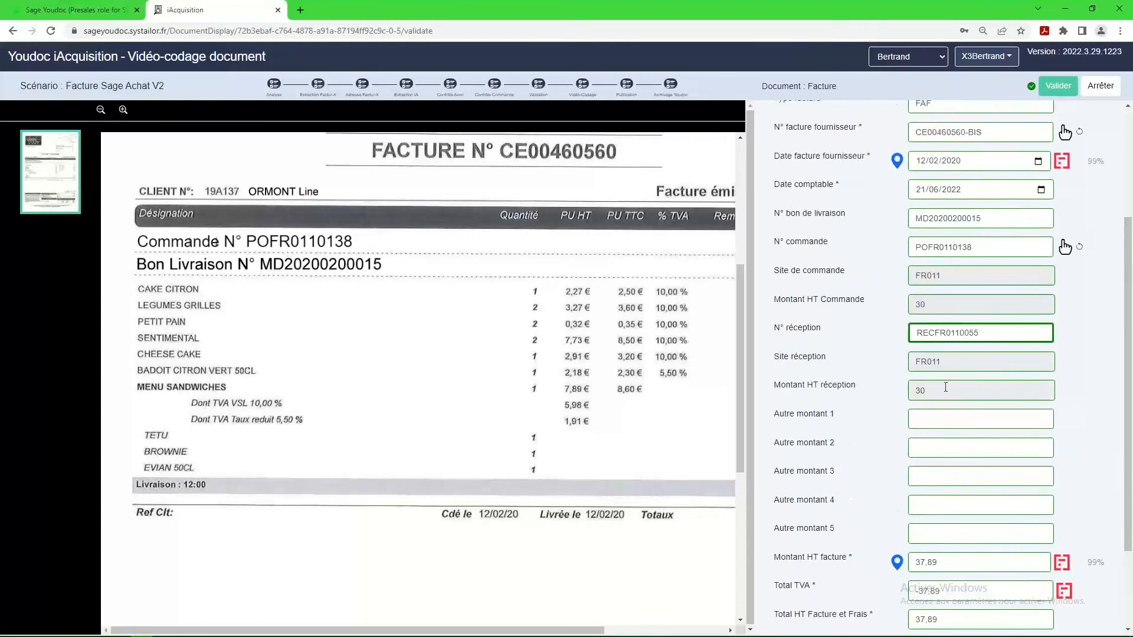
pyautogui.scroll(3, 993, 234)
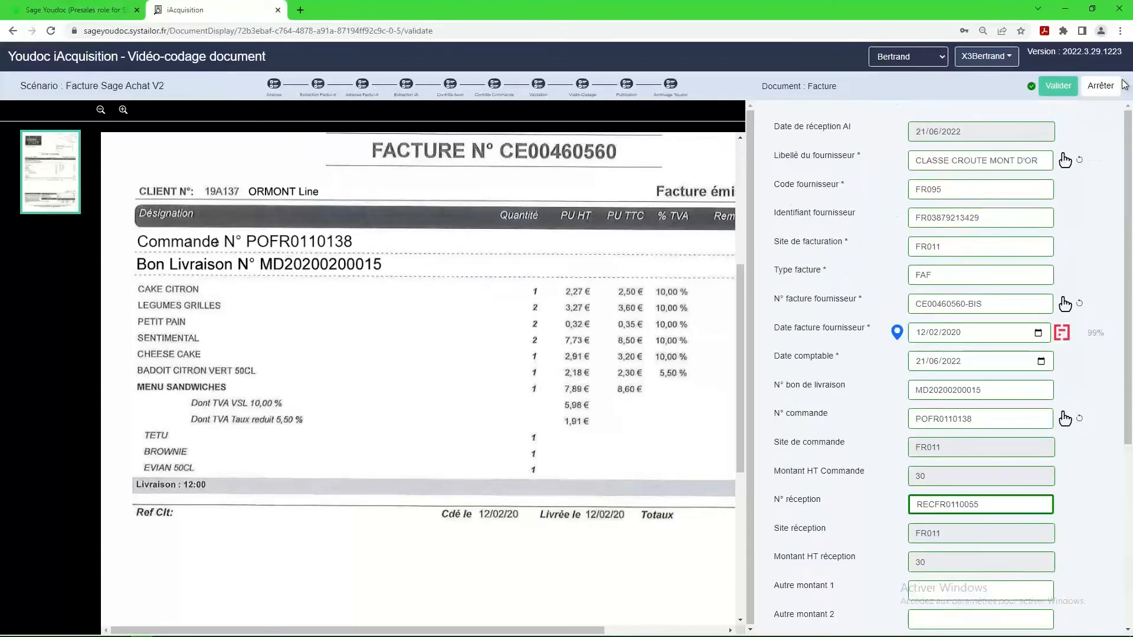
pyautogui.click(1099, 87)
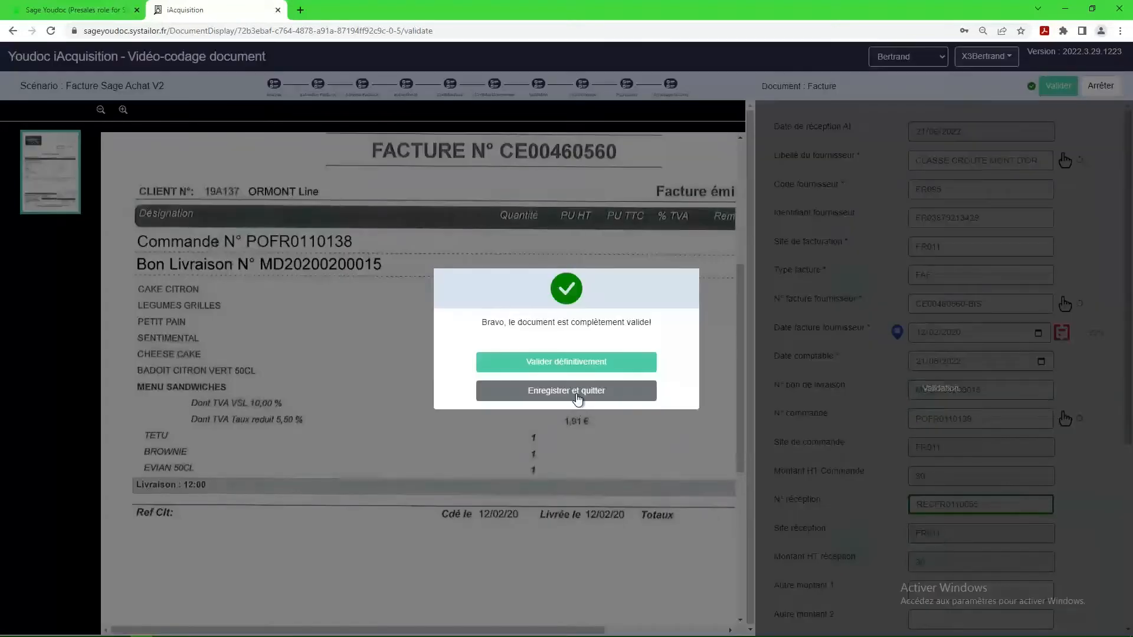
pyautogui.click(580, 391)
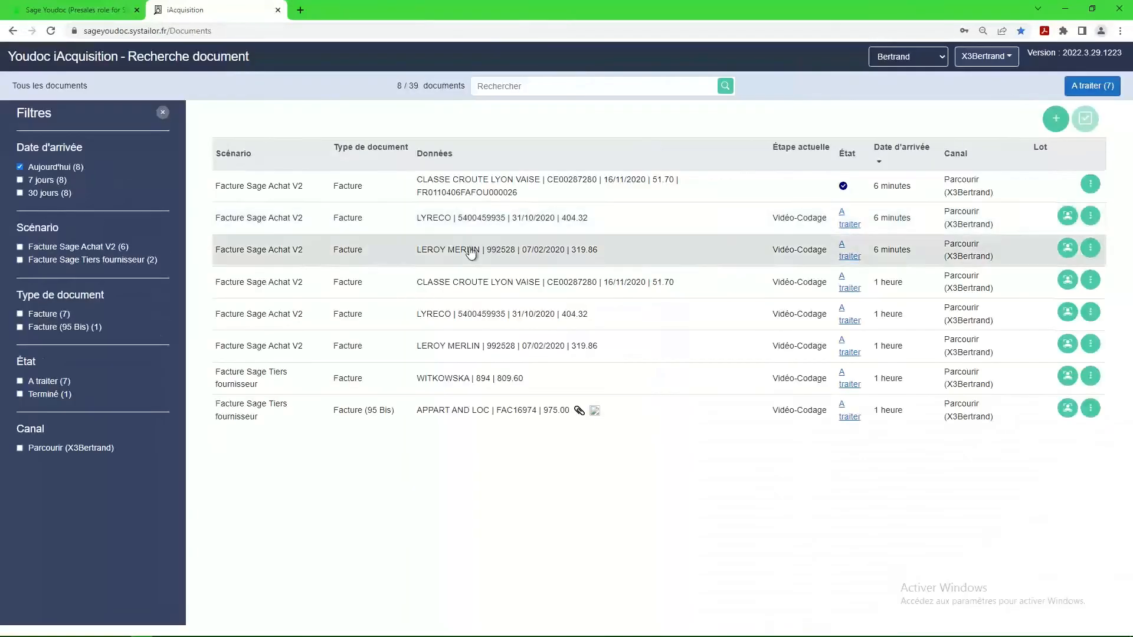
# Open the LYRECO invoice for processing and check its supplier identifier and supplier invoice number against the scanned document.
pyautogui.click(850, 226)
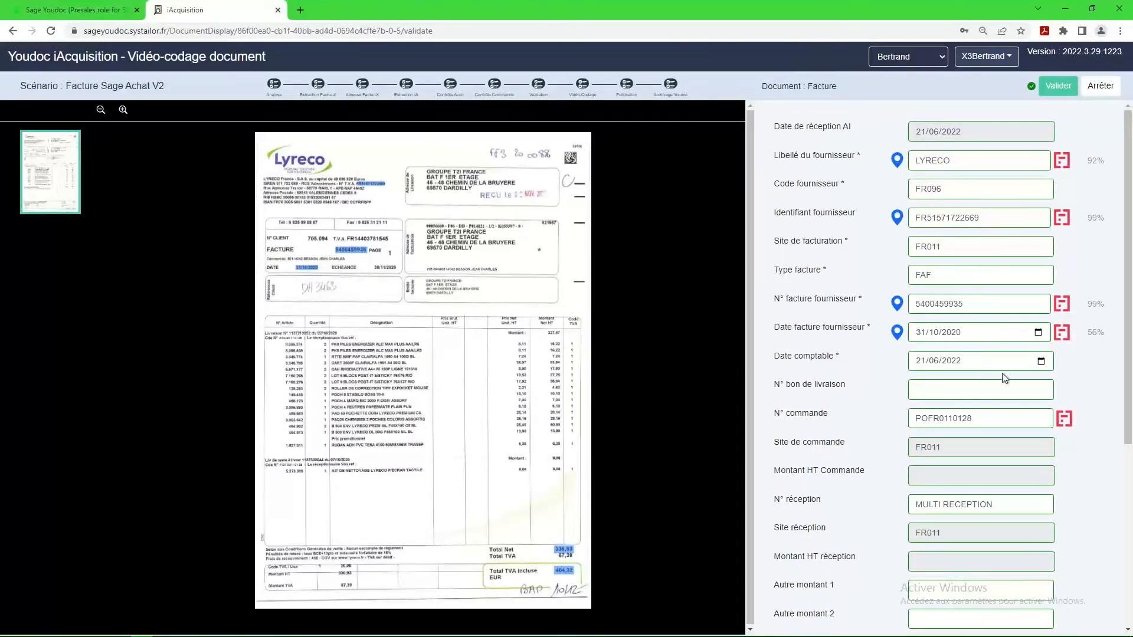
pyautogui.click(998, 218)
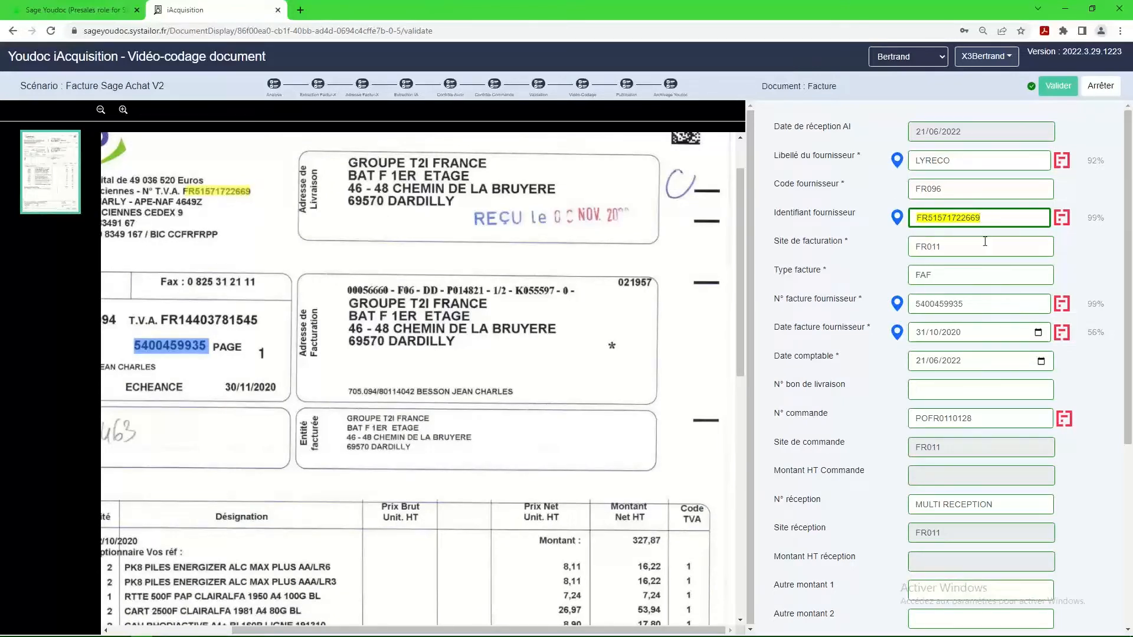
pyautogui.click(975, 302)
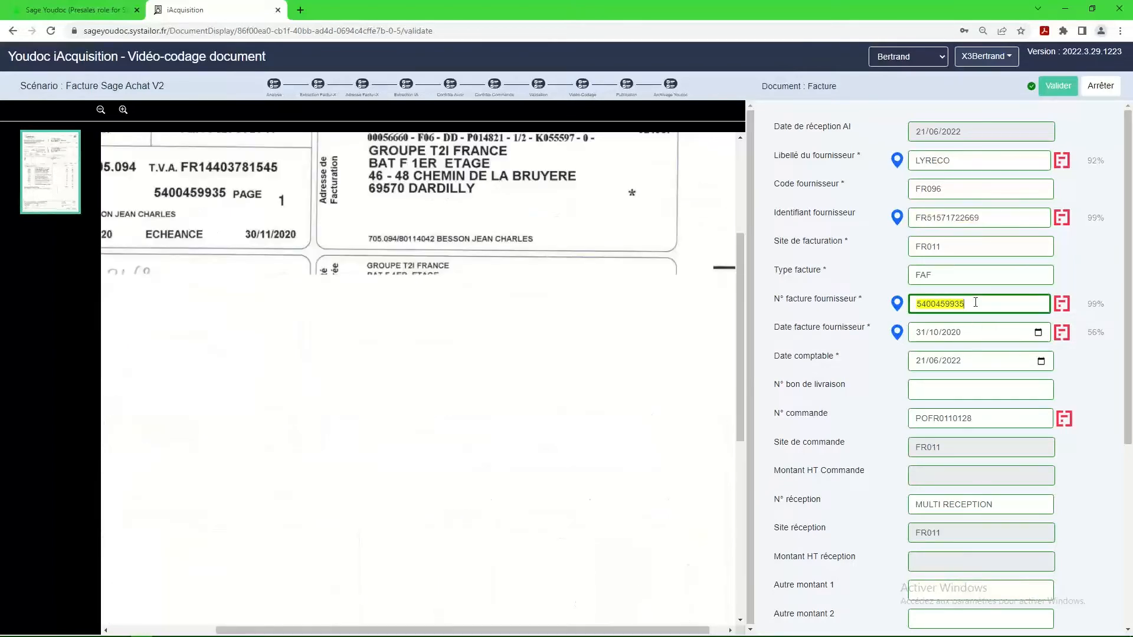
pyautogui.scroll(-2, 978, 304)
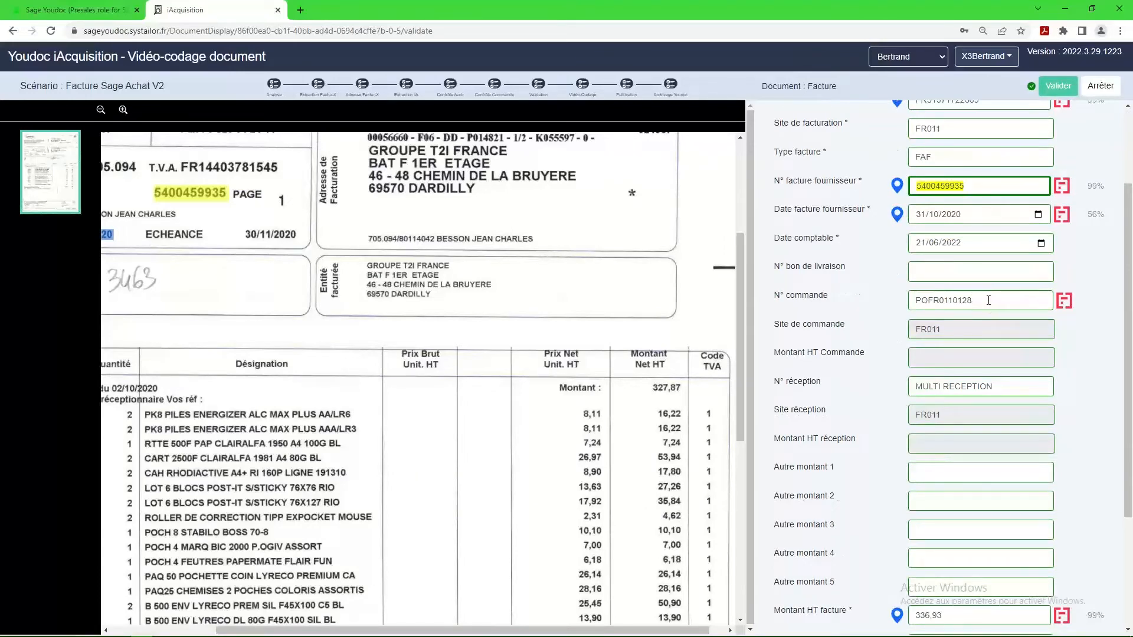
# Remove the last character of the purchase order number to look up its receipts, and assign the MULTI RECEPTION line.
pyautogui.click(988, 301)
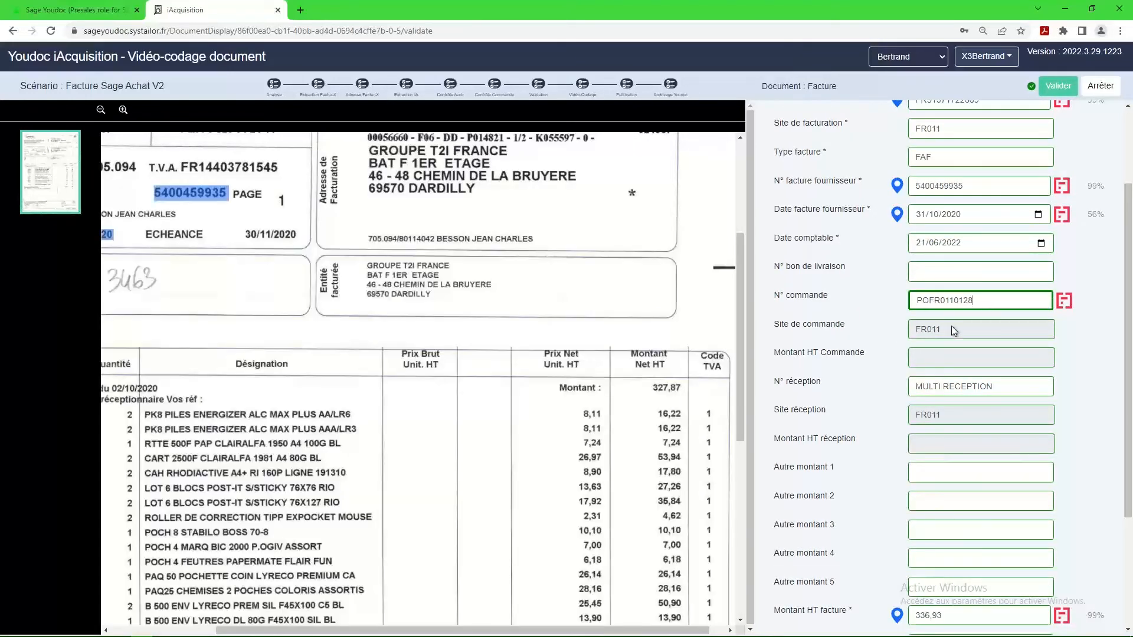
pyautogui.scroll(-1, 952, 329)
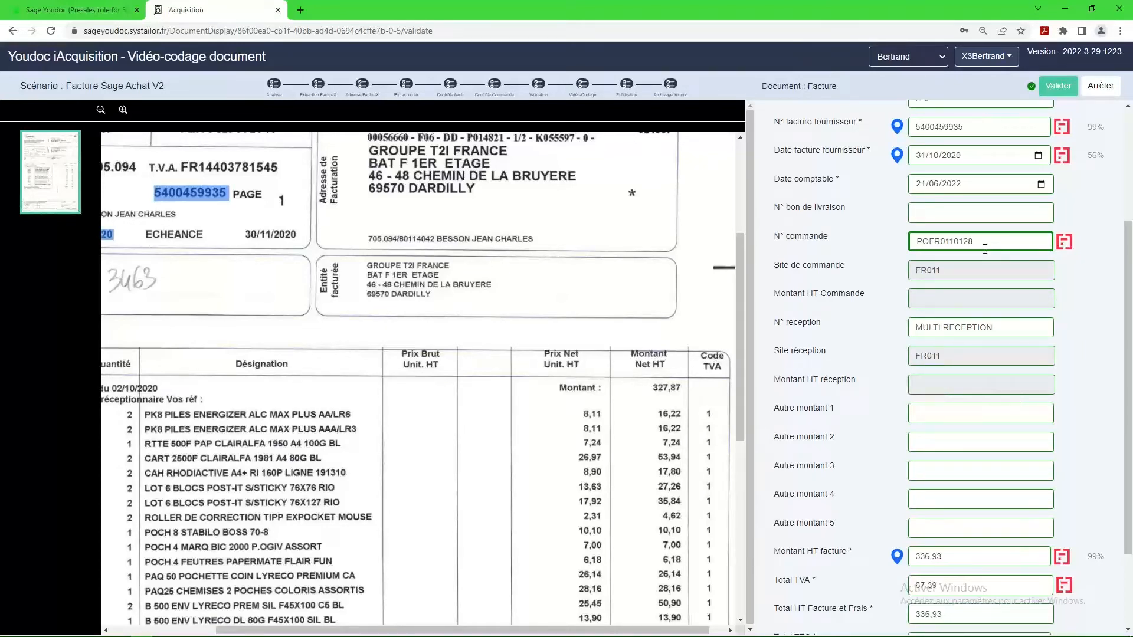
pyautogui.press('BackSpace')
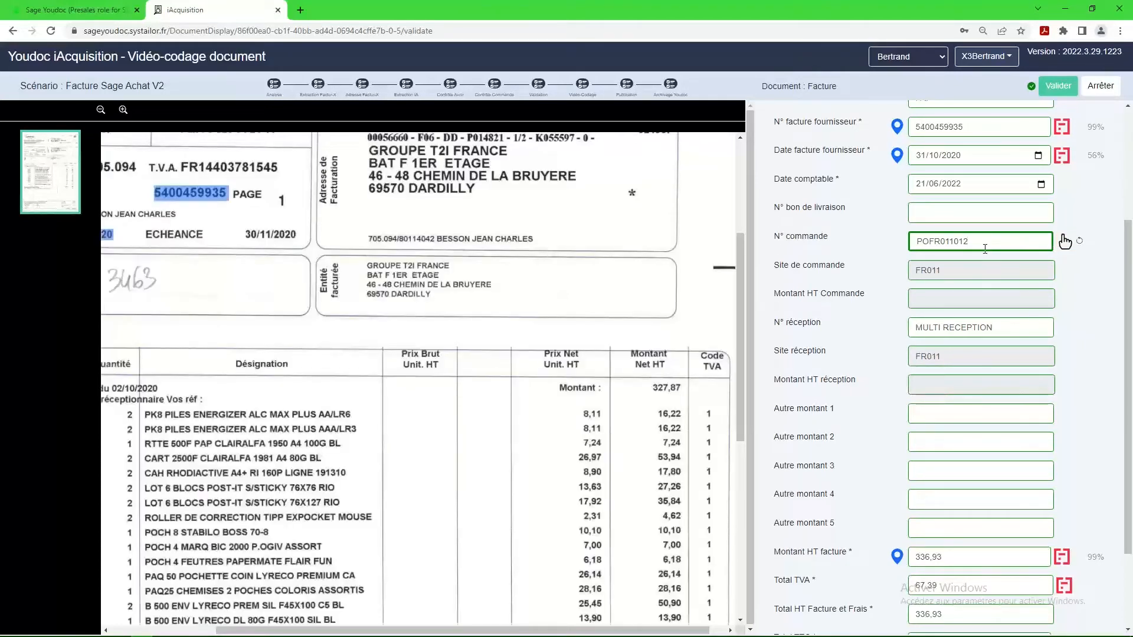
pyautogui.press('Tab')
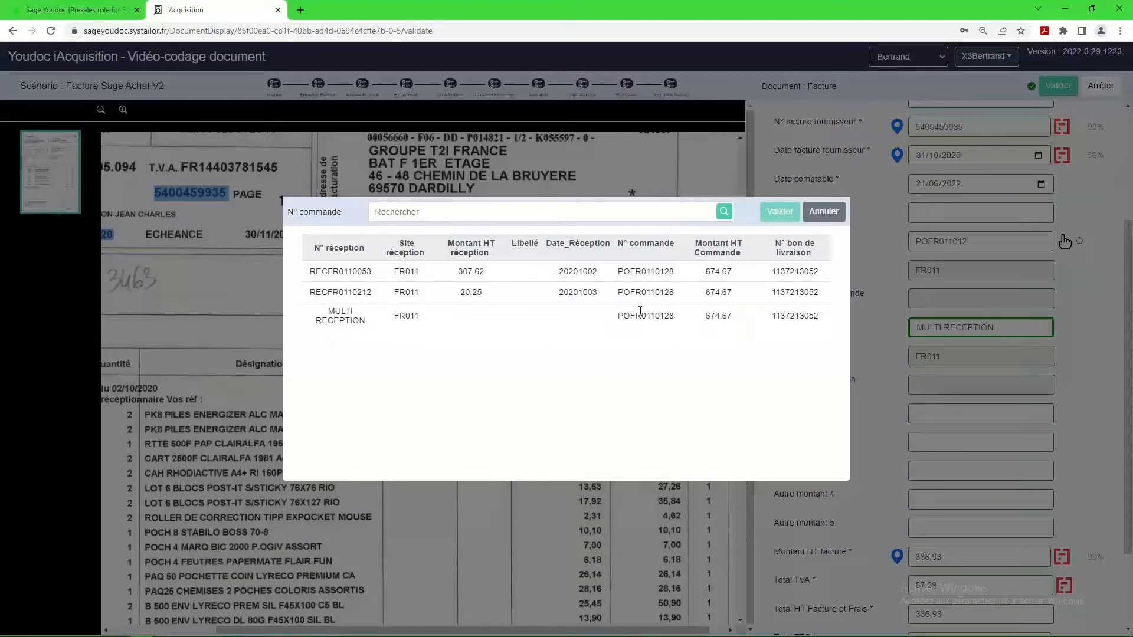
pyautogui.click(346, 316)
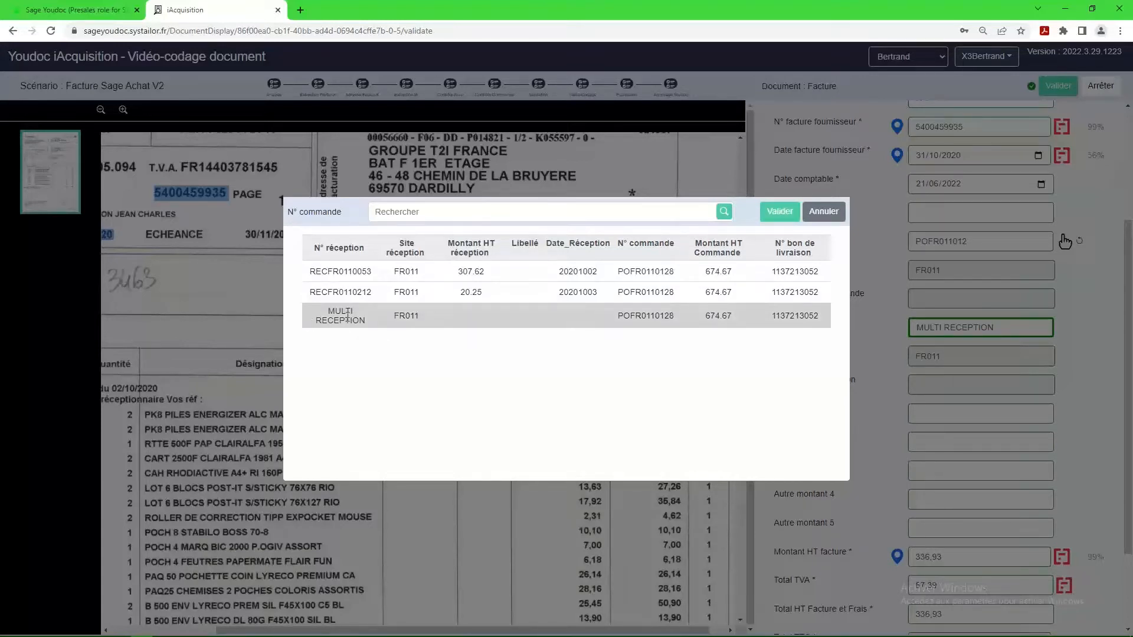
pyautogui.click(777, 211)
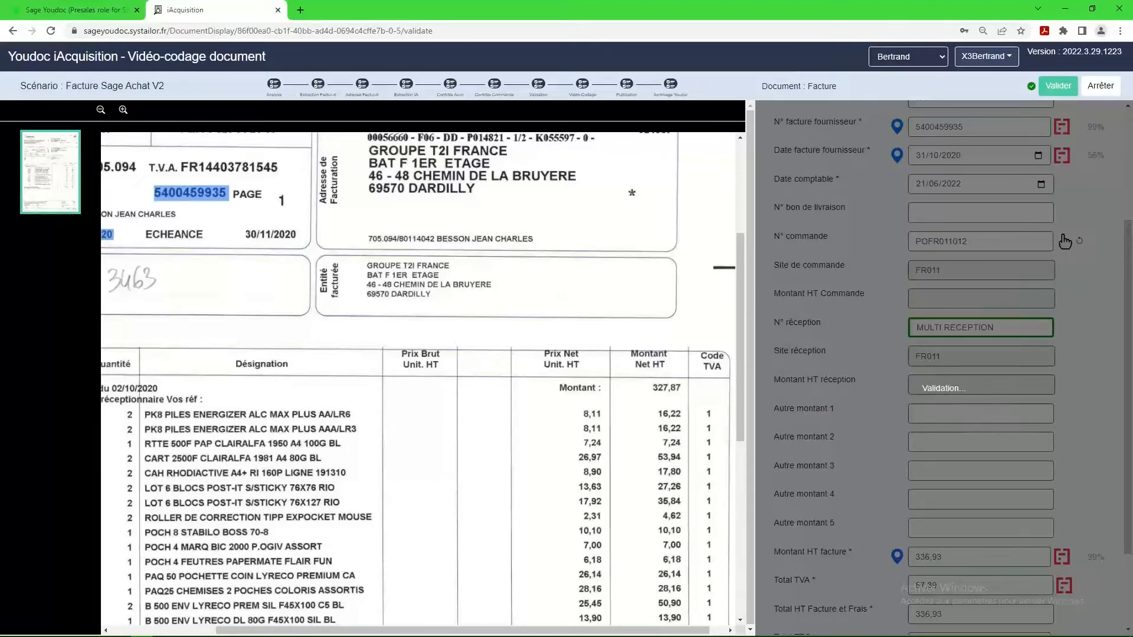
# Check the LYRECO invoice totals against the scanned document and validate the invoice definitively.
pyautogui.scroll(-2, 988, 439)
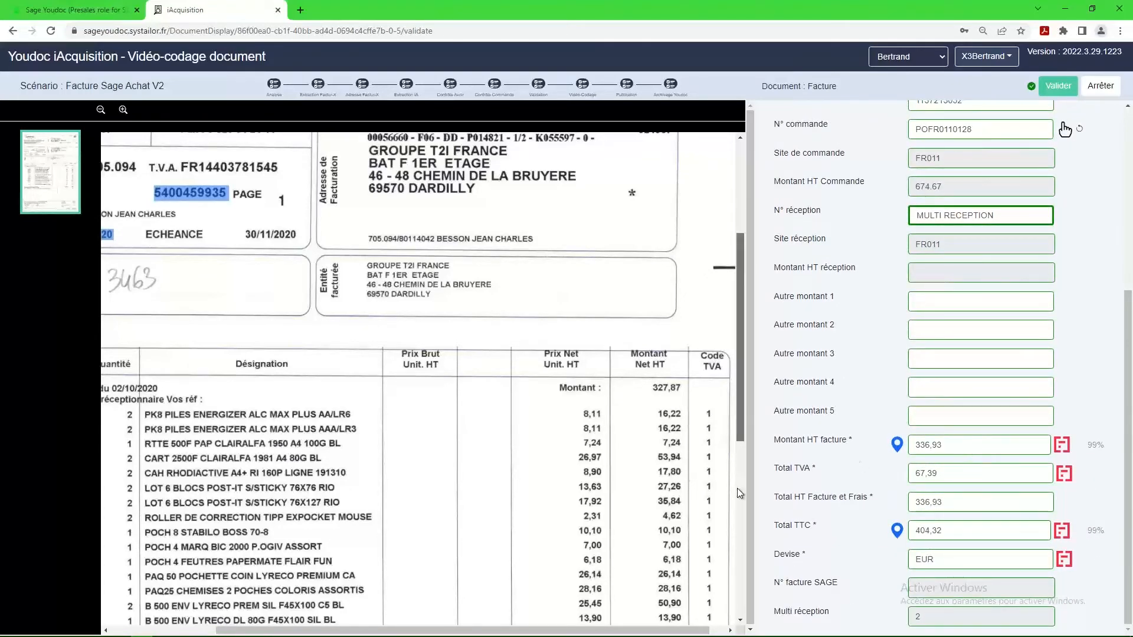
pyautogui.scroll(-7, 737, 488)
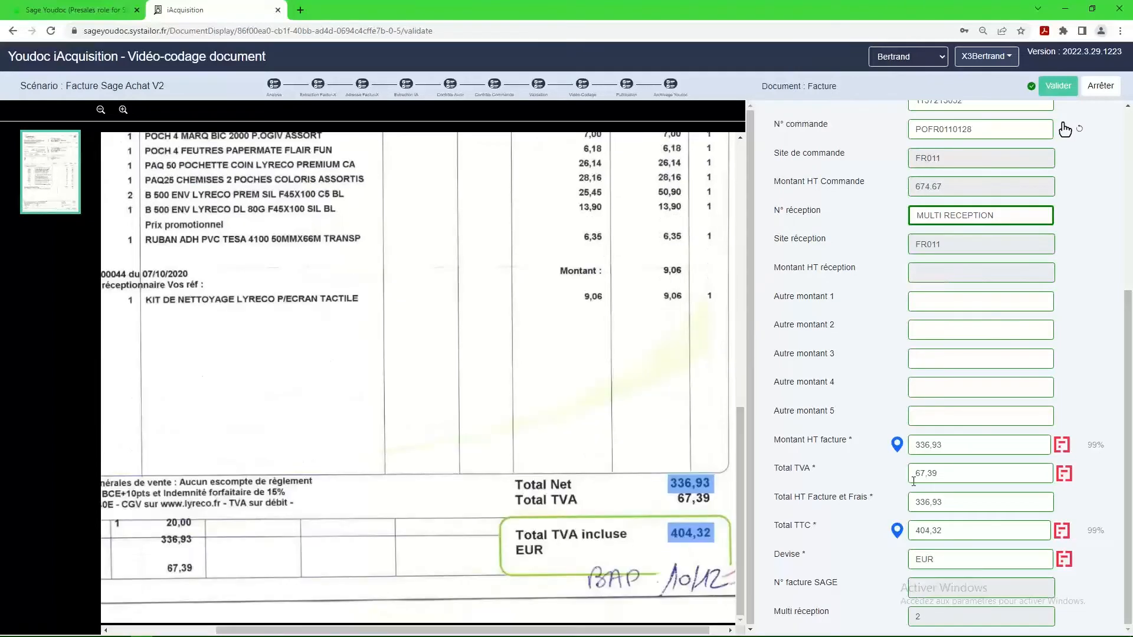
pyautogui.click(1062, 87)
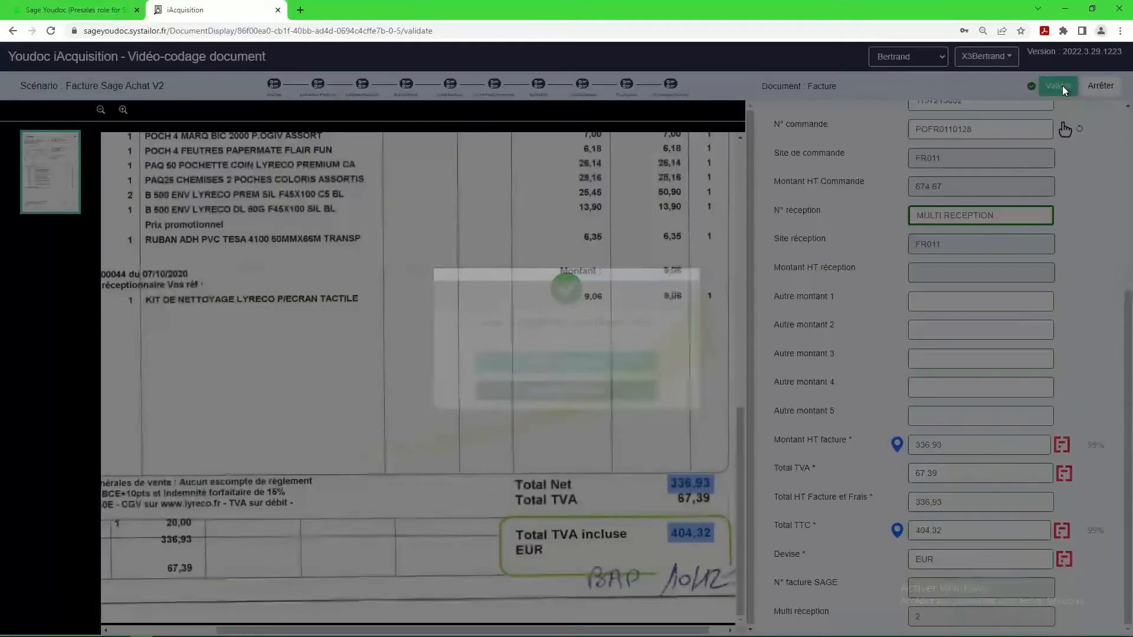
pyautogui.click(602, 363)
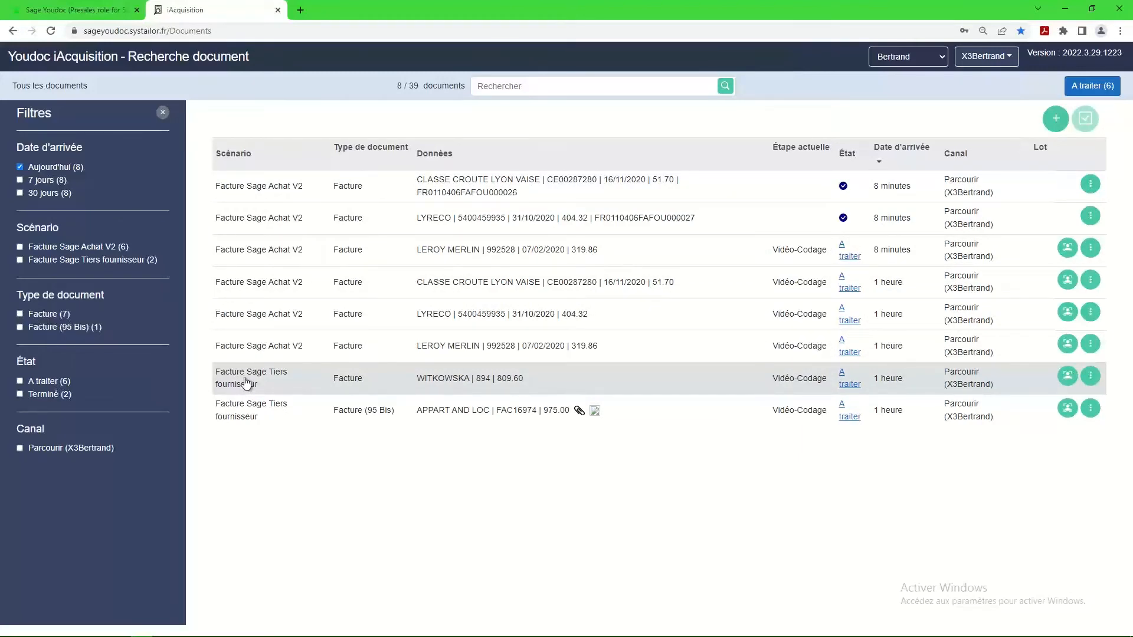
# Open the WITKOWSKA invoice of the Facture Sage Tiers fournisseur scenario, start processing it and review its extracted fields.
pyautogui.click(246, 382)
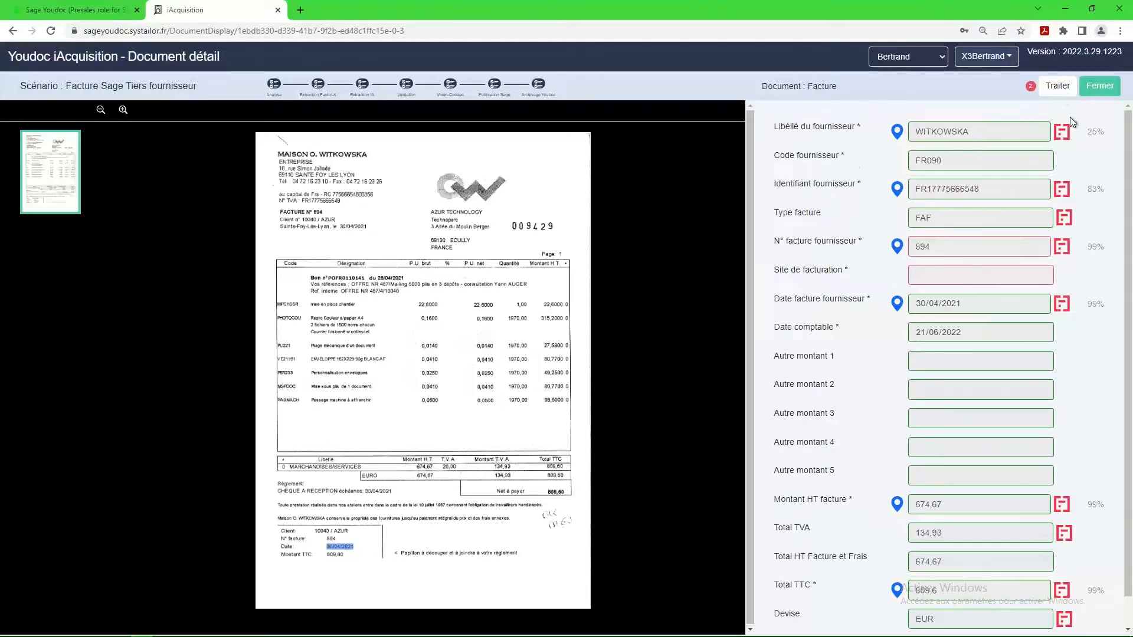
pyautogui.click(1057, 88)
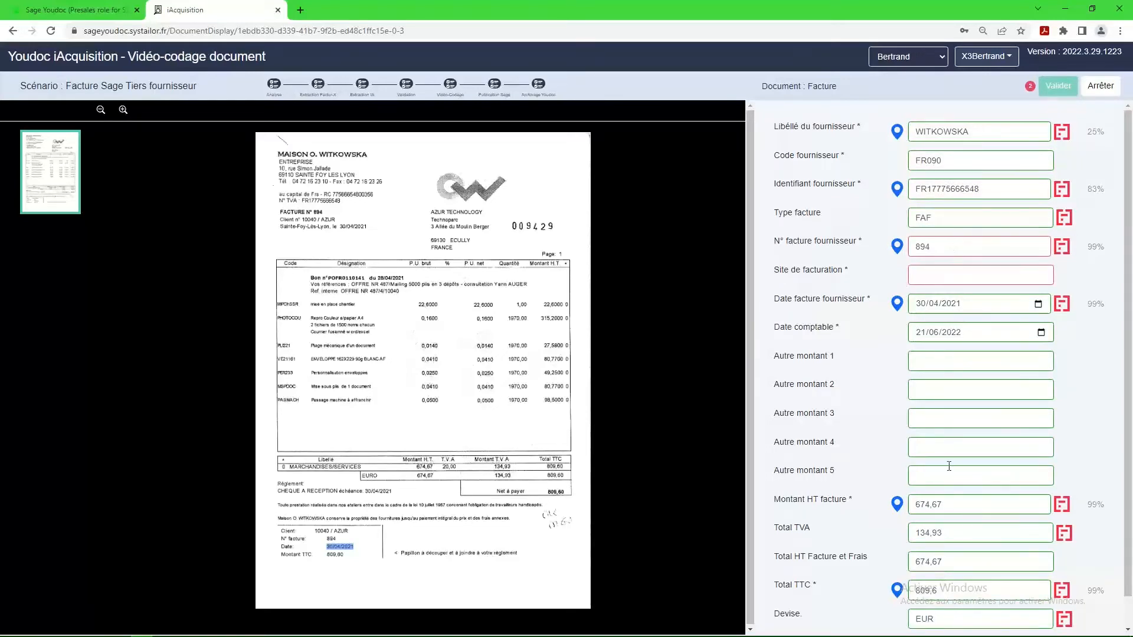
pyautogui.scroll(-1, 940, 465)
pyautogui.scroll(1, 938, 464)
# Append -20220621 to the WITKOWSKA supplier invoice number.
pyautogui.click(944, 246)
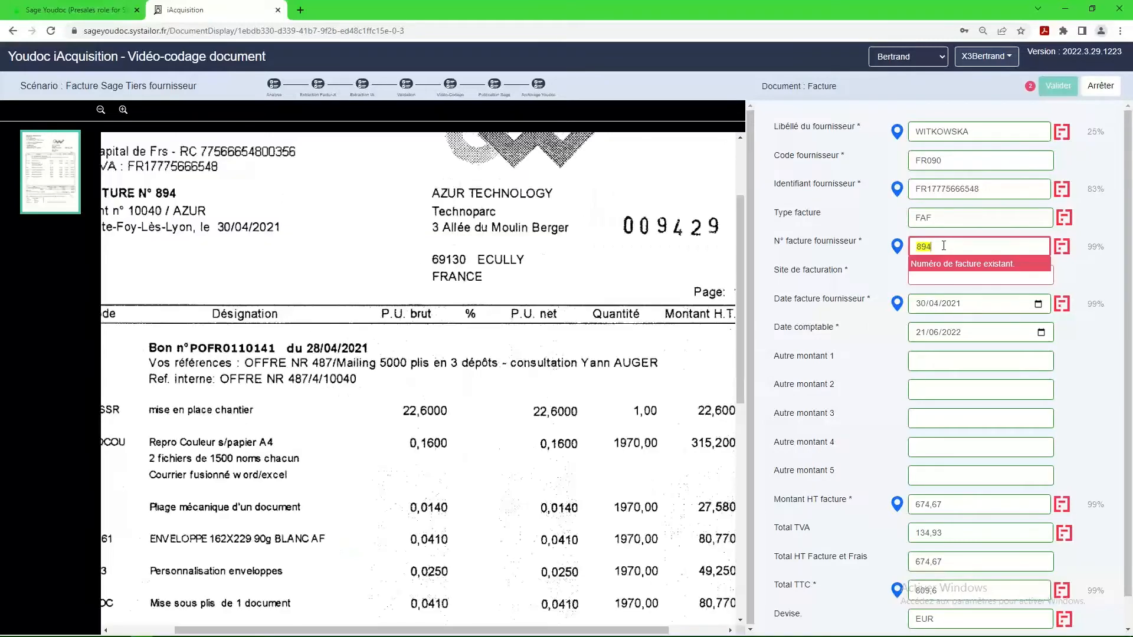
pyautogui.write('-20220')
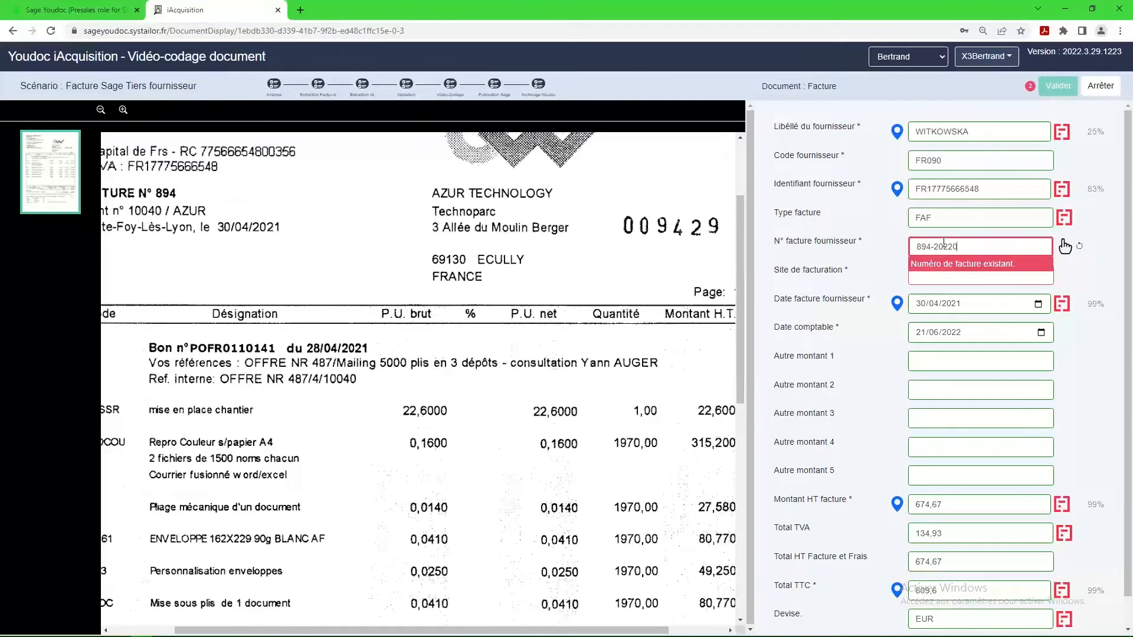
pyautogui.write('621')
pyautogui.press('Tab')
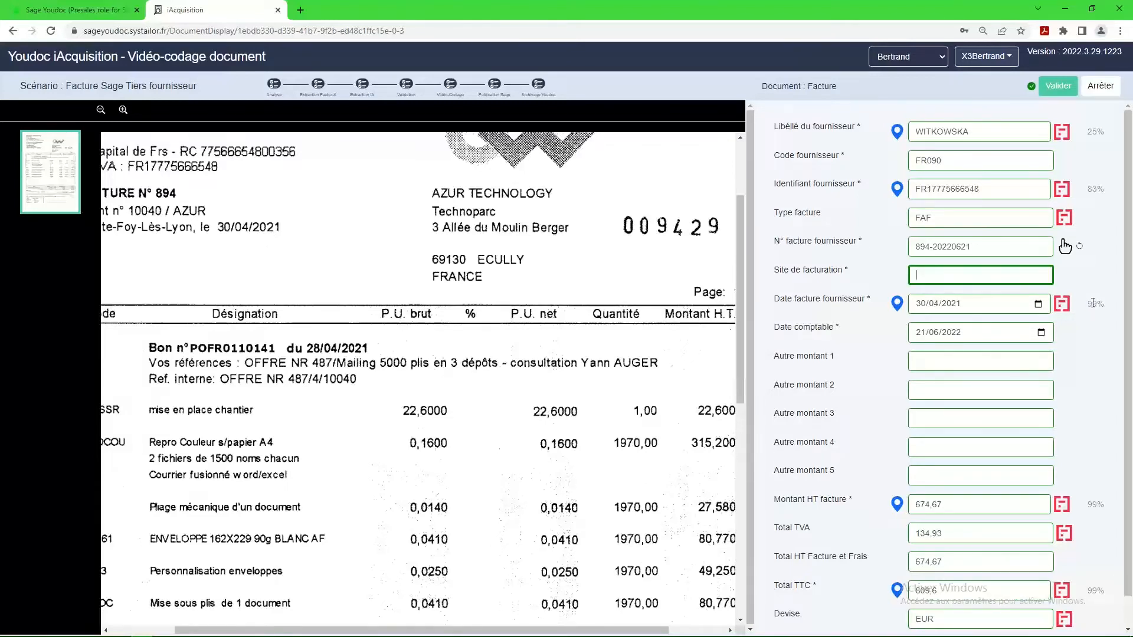
# Look up the billing site (Site de facturation) with FR and assign FR011, Comptech SA.
pyautogui.write('FR')
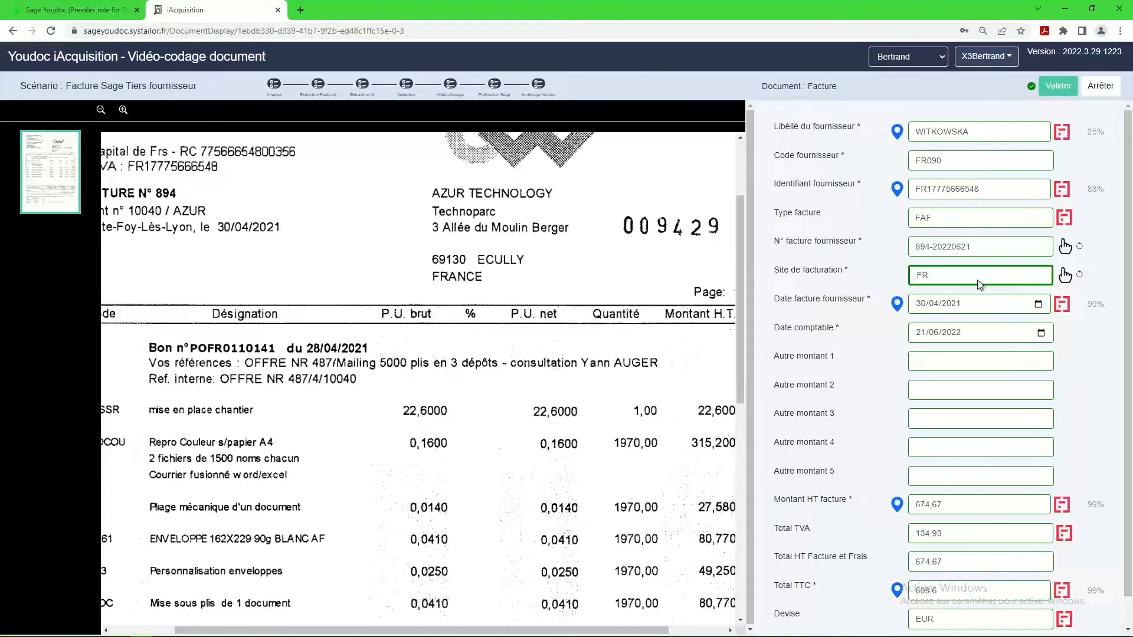
pyautogui.press('Tab')
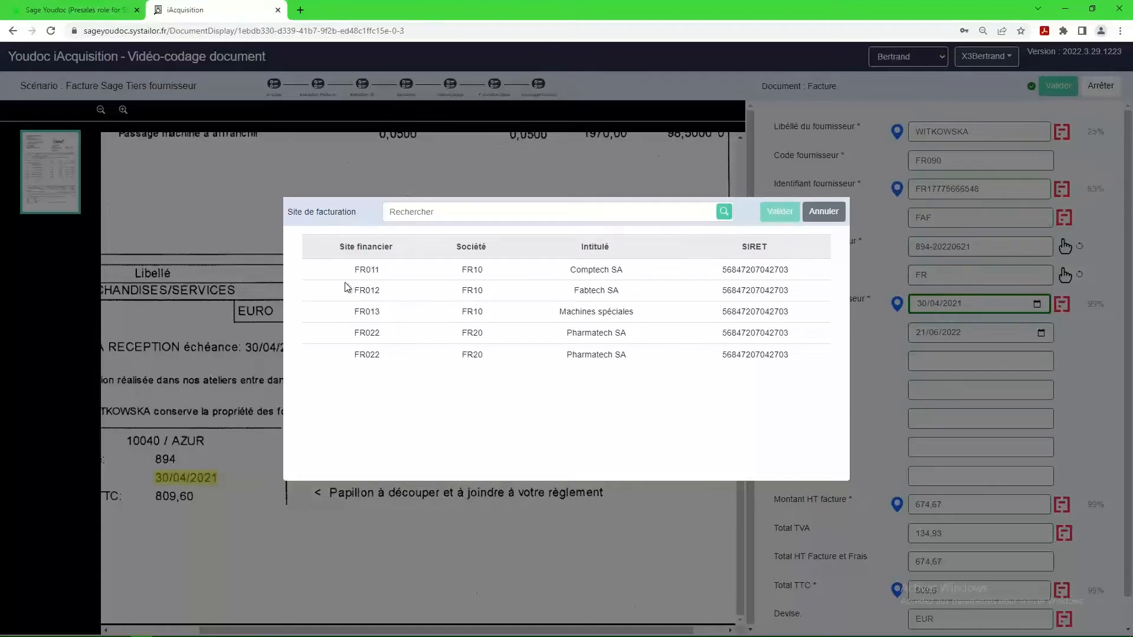
pyautogui.click(376, 269)
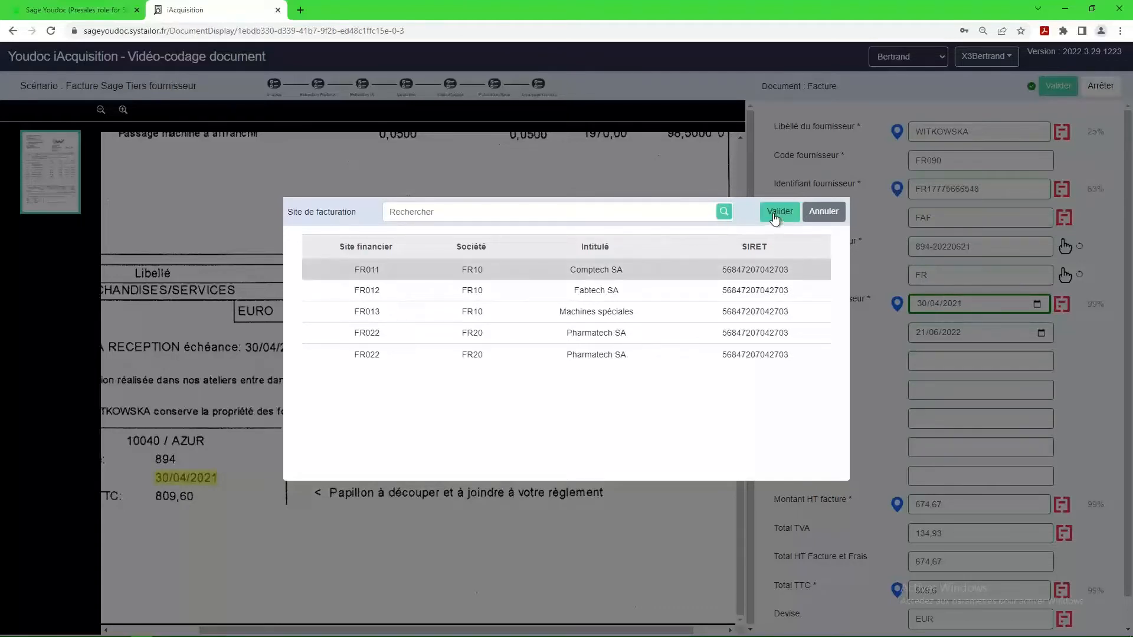
pyautogui.click(773, 213)
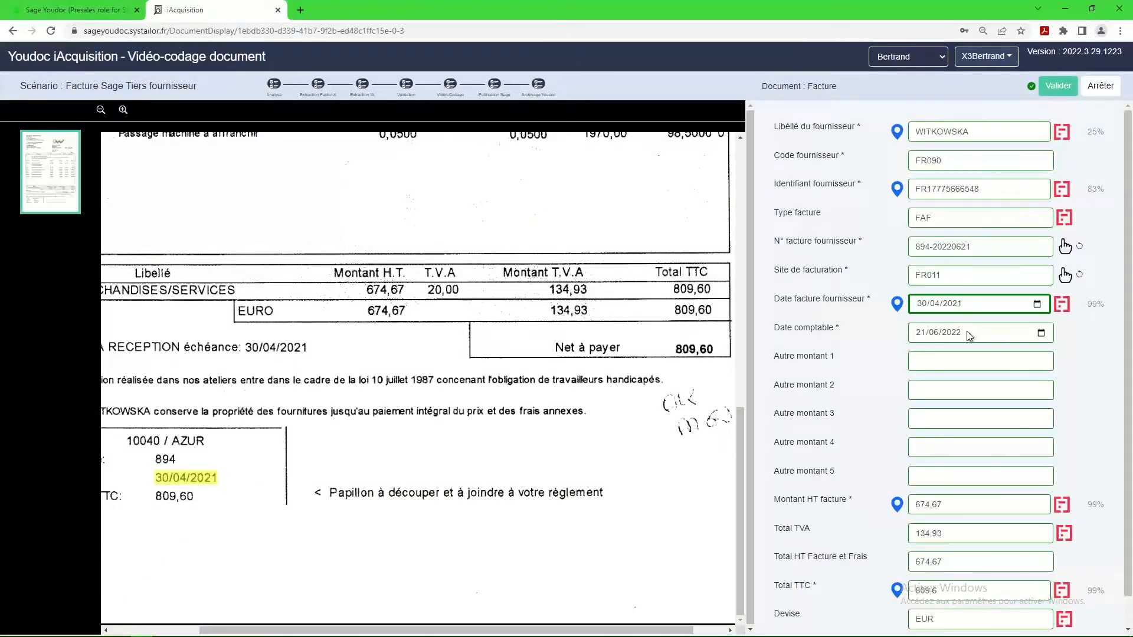
# Check the remaining amounts and currency of the WITKOWSKA invoice and validate it definitively.
pyautogui.scroll(-1, 939, 379)
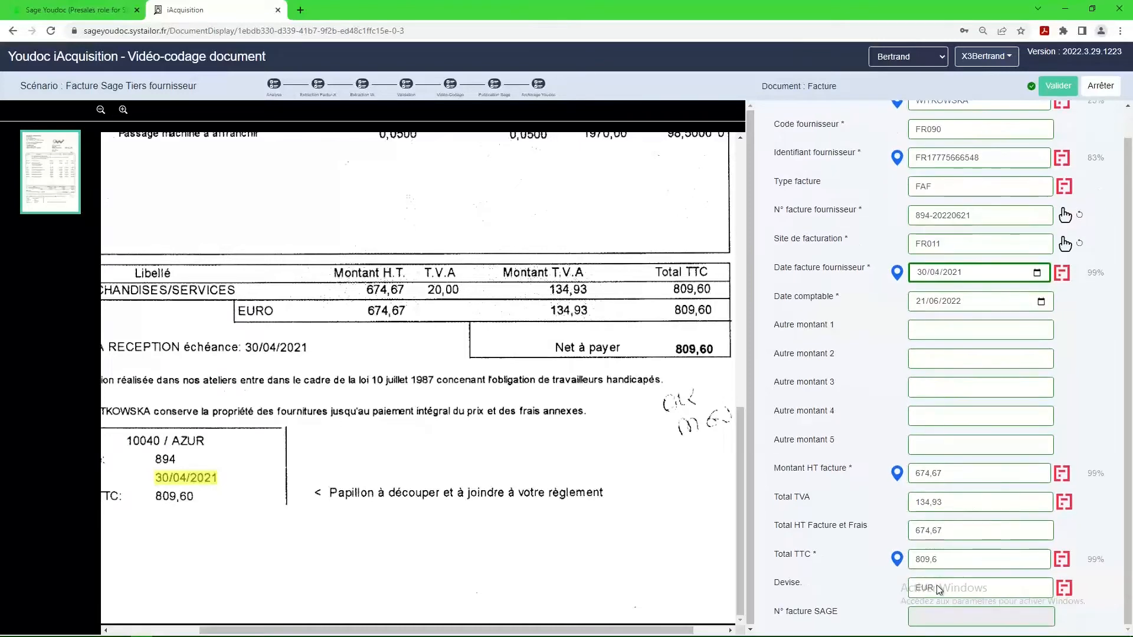
pyautogui.click(1057, 87)
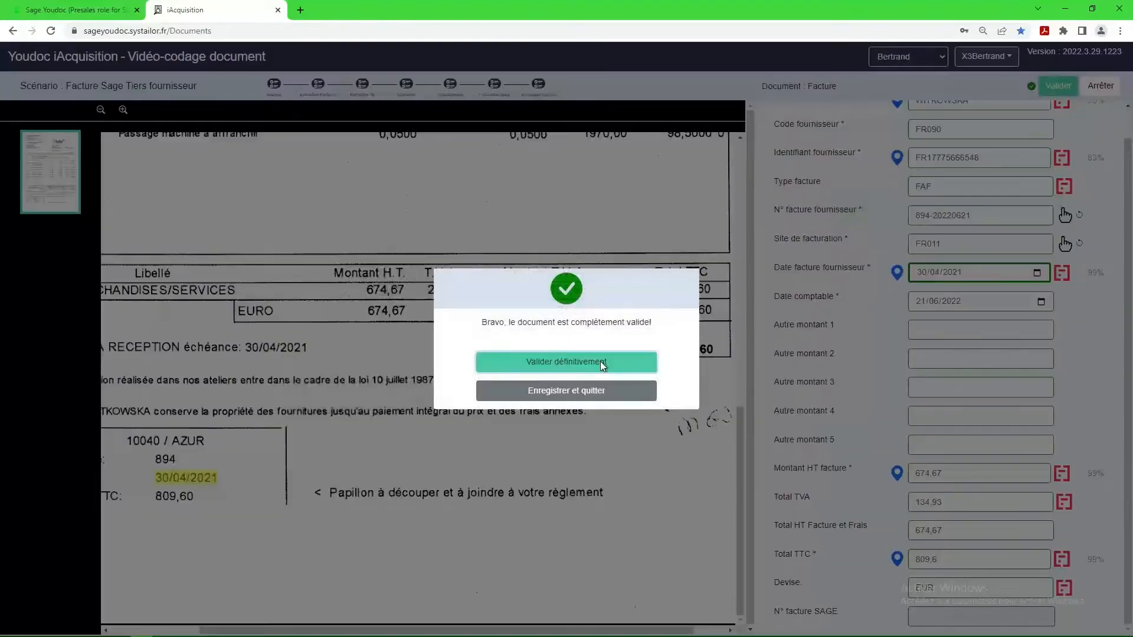
pyautogui.click(600, 362)
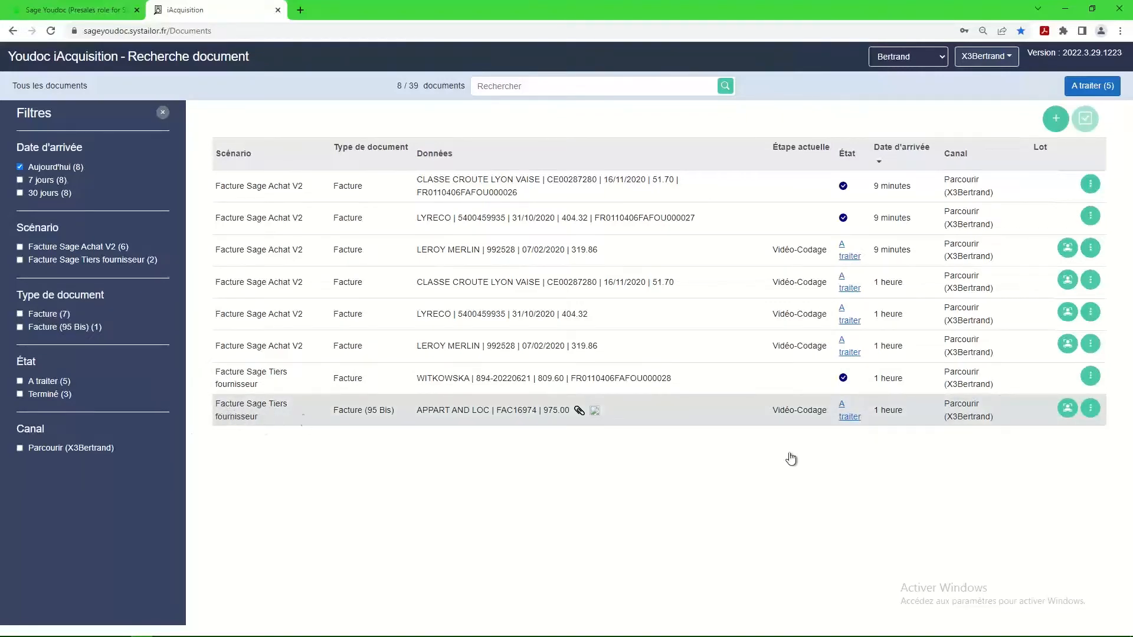
# Open the APPART AND LOC invoice to view its extracted fields, then quit processing without validating it.
pyautogui.click(848, 416)
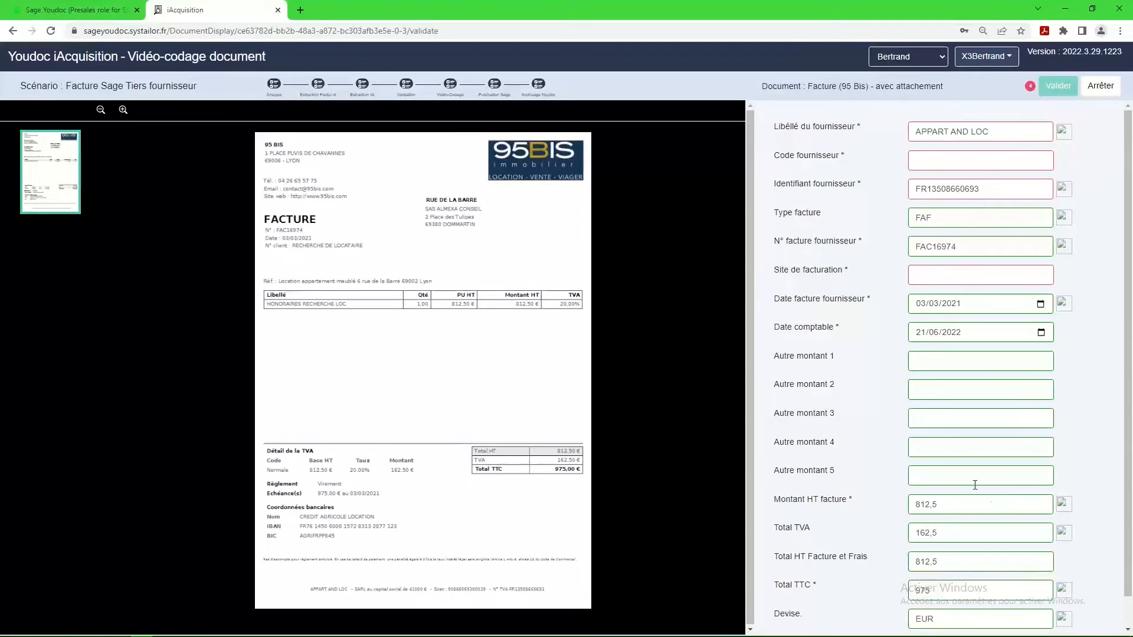
pyautogui.click(1102, 87)
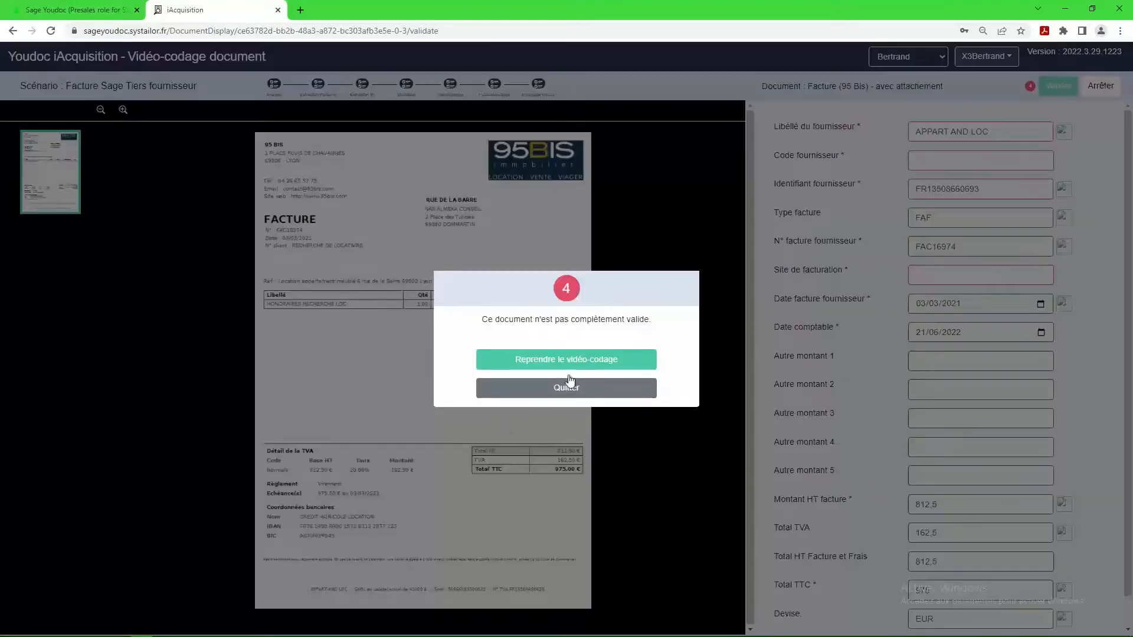
pyautogui.click(570, 384)
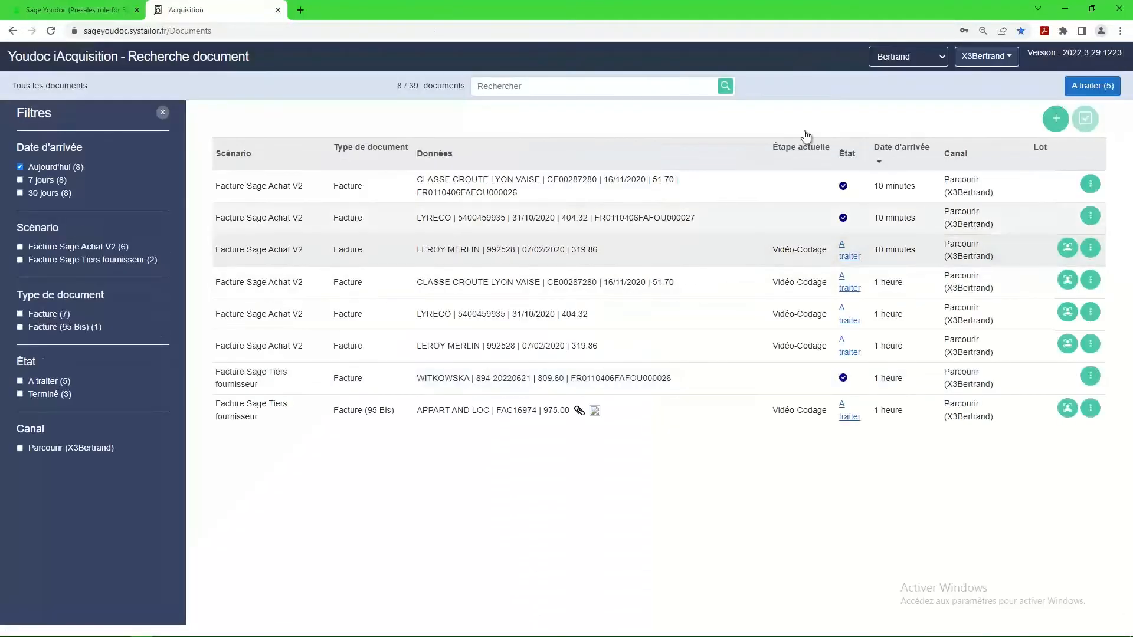
# Switch to Sage X3 and follow the Frais généraux point of the supplier invoice dematerialisation diagram.
pyautogui.click(1069, 12)
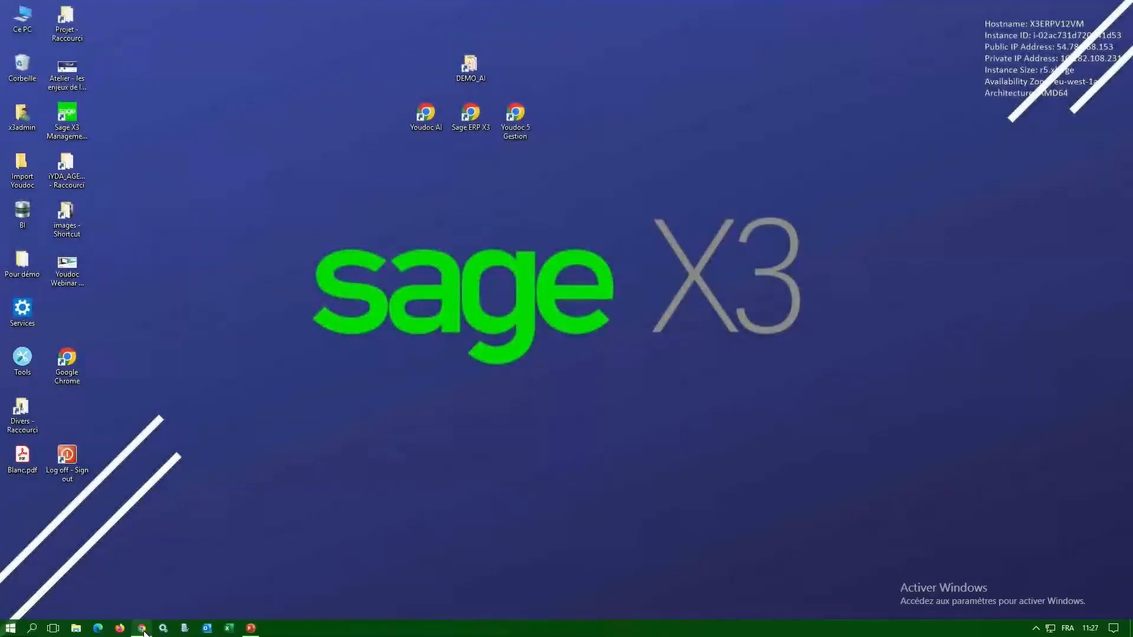
pyautogui.click(143, 630)
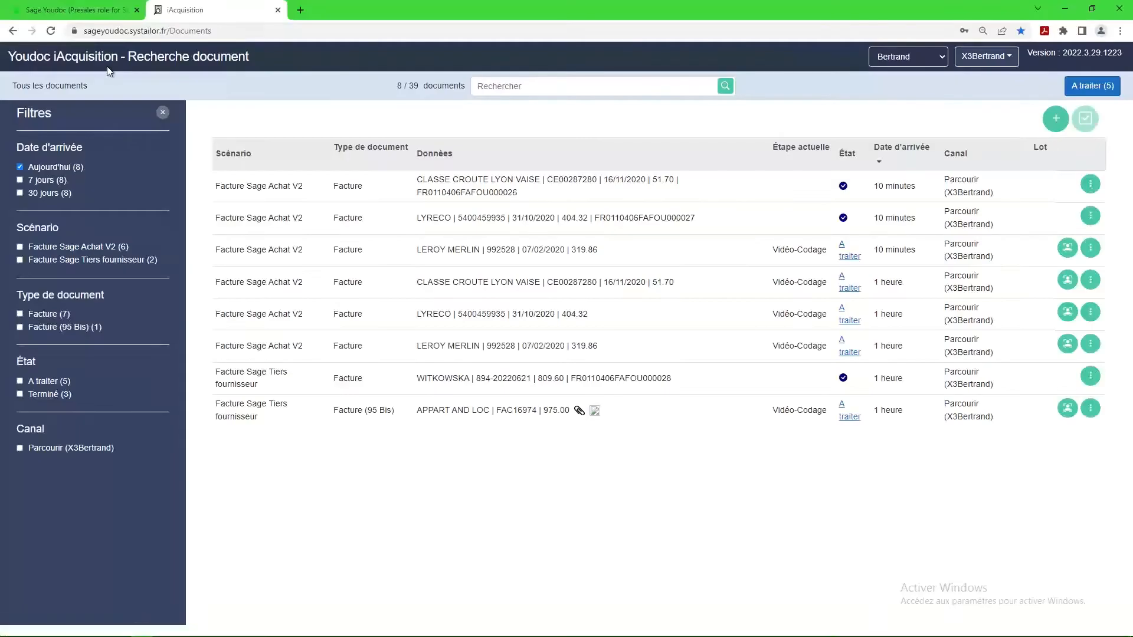
pyautogui.click(118, 13)
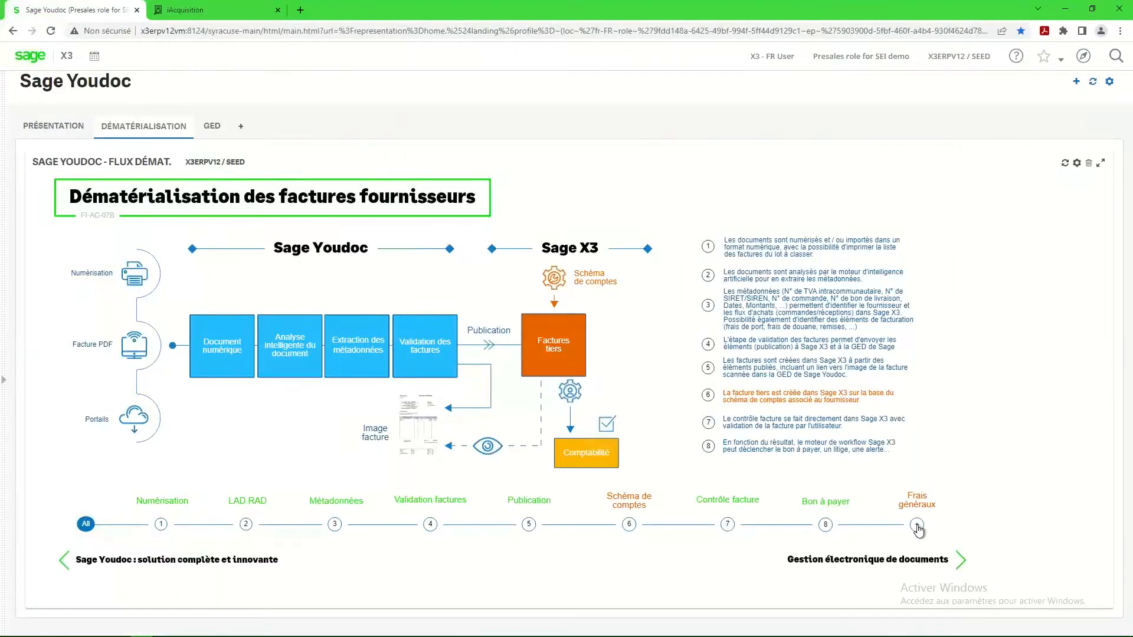
pyautogui.click(918, 526)
# Open the purchase invoices from the flow diagram, point out the two imported invoices and display the CLASSE CROUTE LYON VAISE one.
pyautogui.click(545, 348)
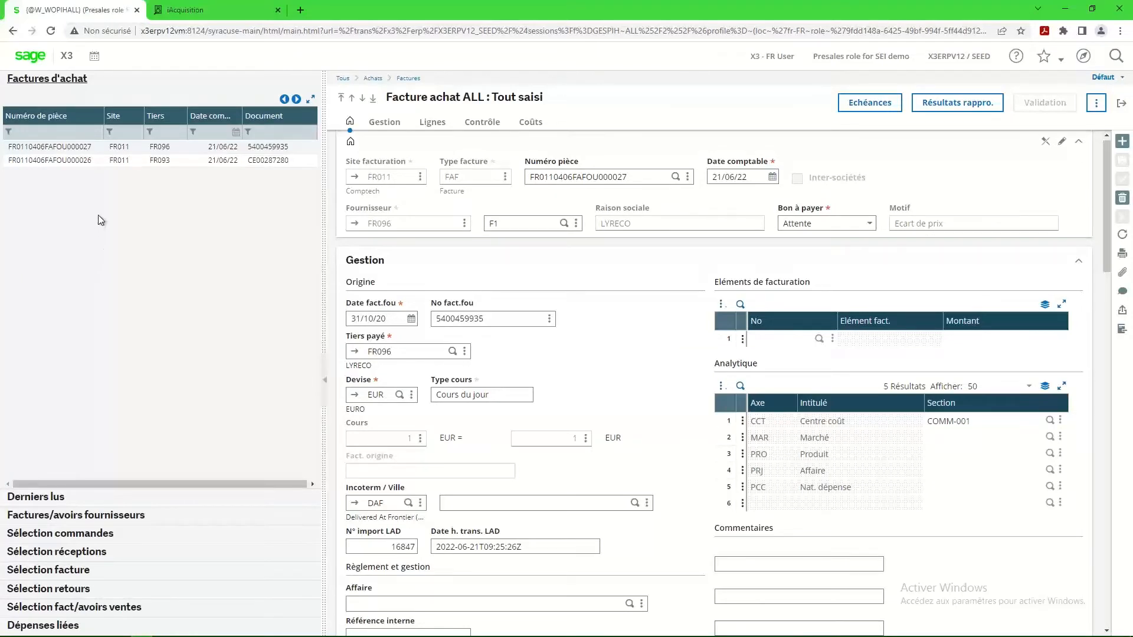
pyautogui.moveTo(102, 189); pyautogui.dragTo(224, 178)
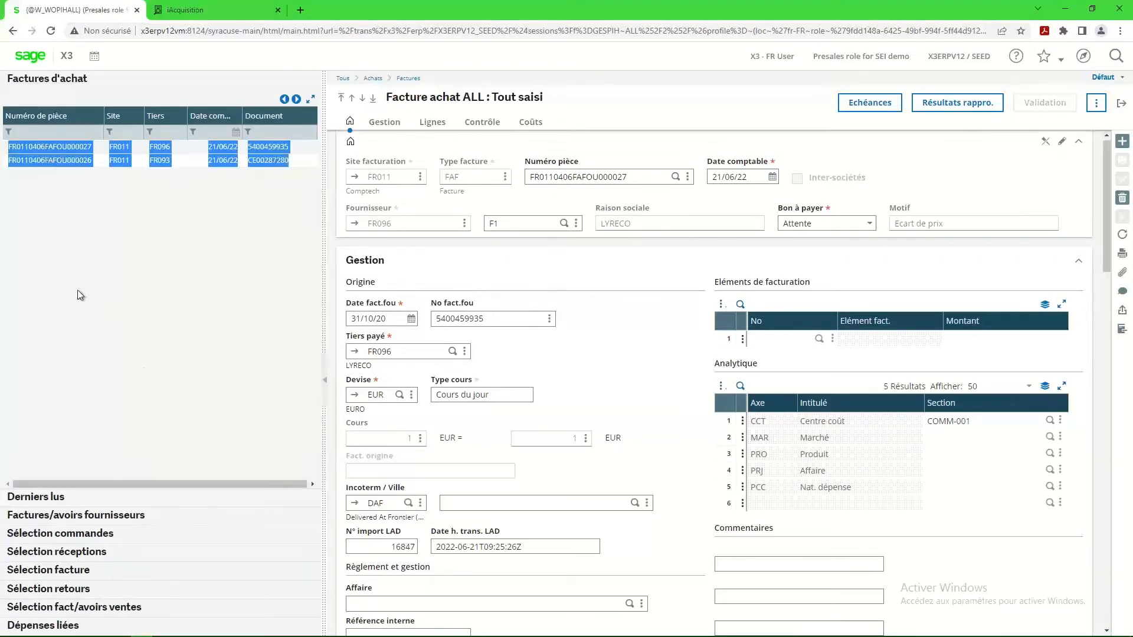
pyautogui.click(72, 161)
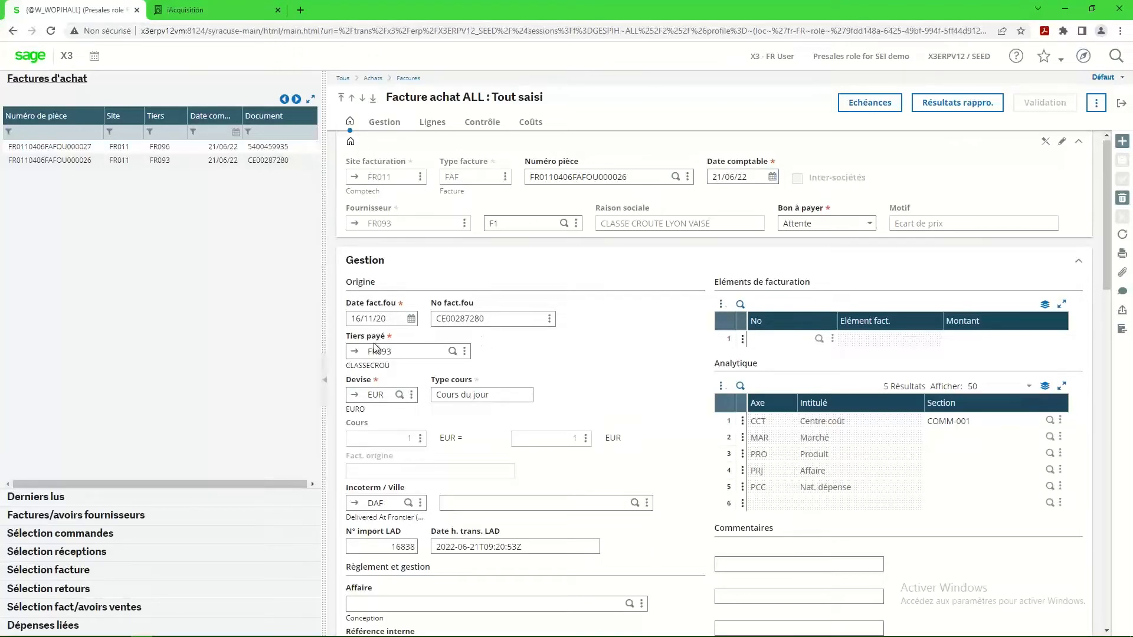
# Review the CLASSE CROUTE LYON VAISE invoice's management data and totals, then check the invoiced quantities and net prices on its lines.
pyautogui.scroll(-3, 398, 437)
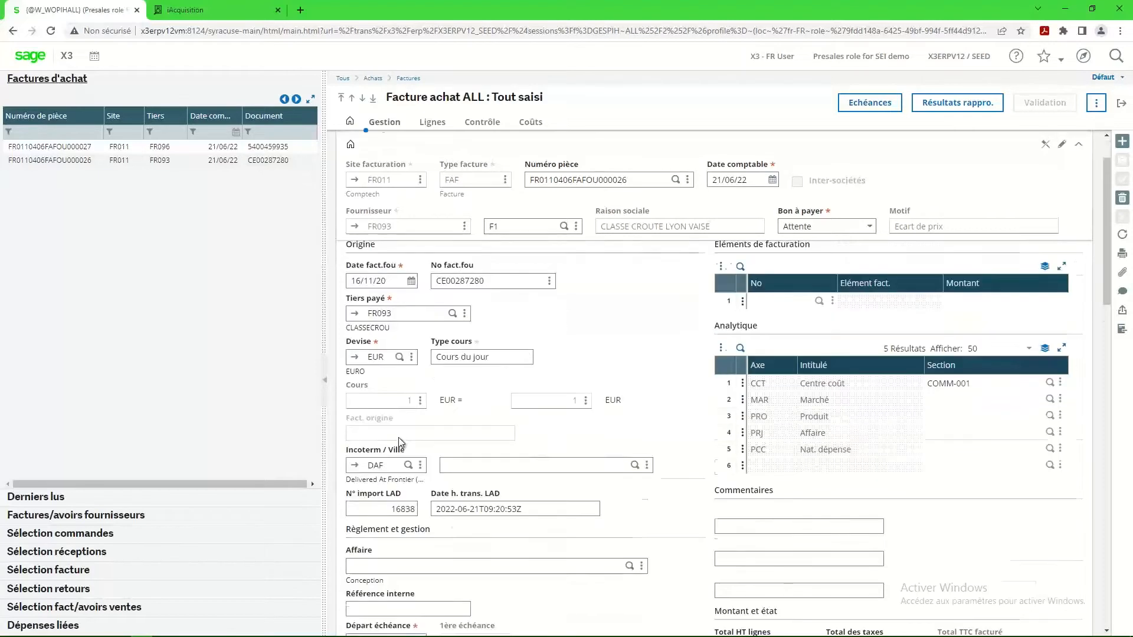
pyautogui.scroll(-1, 405, 438)
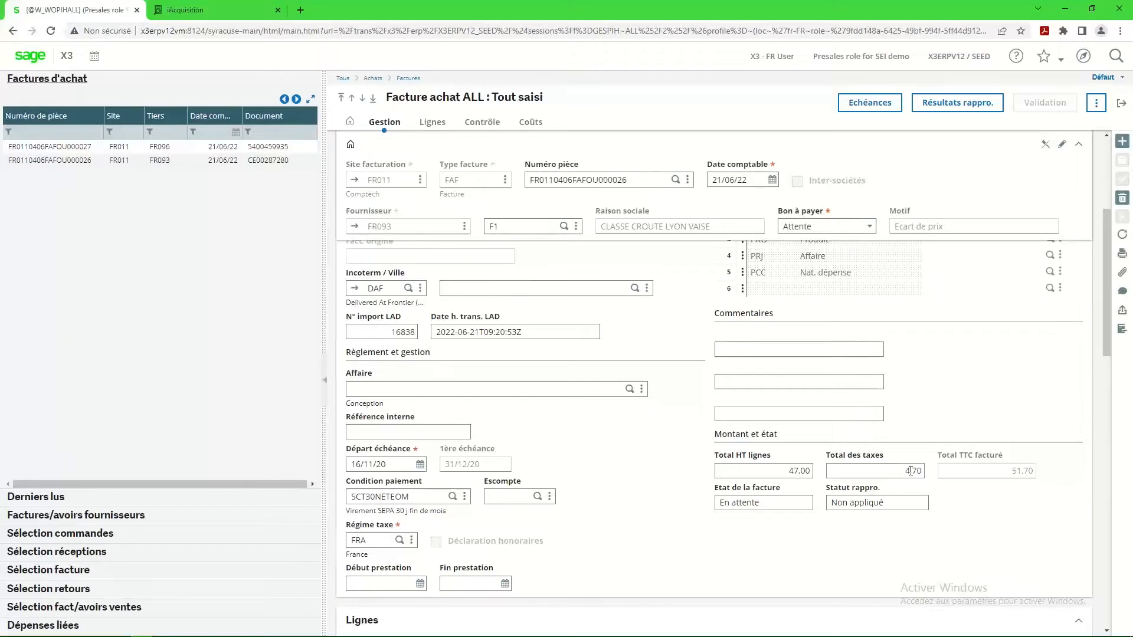
pyautogui.scroll(-4, 550, 537)
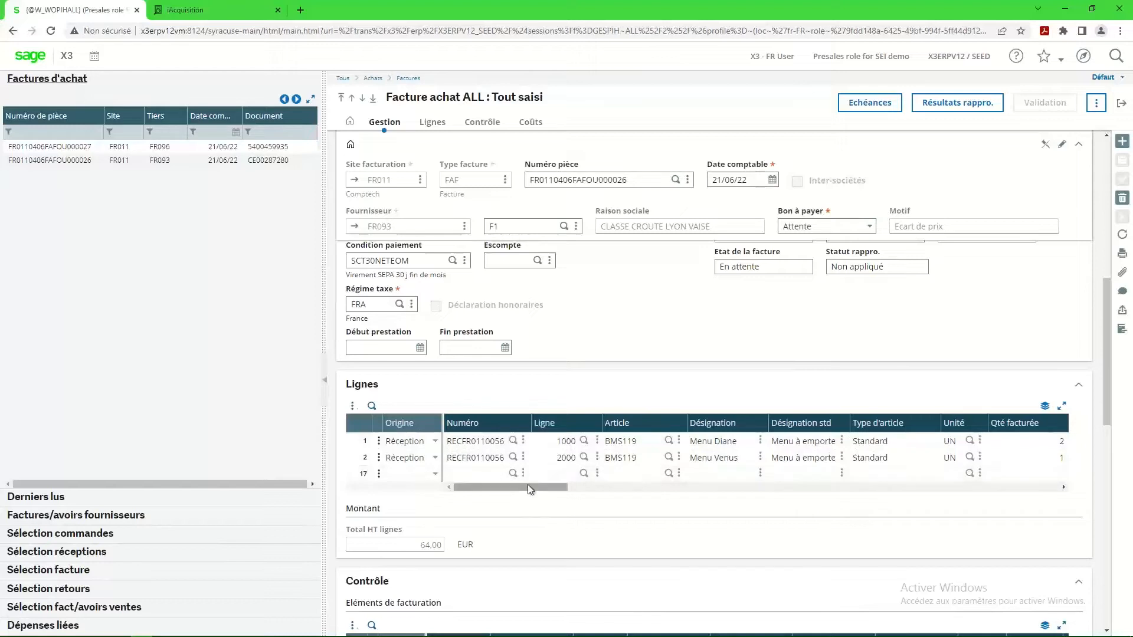
pyautogui.moveTo(528, 487); pyautogui.dragTo(601, 486)
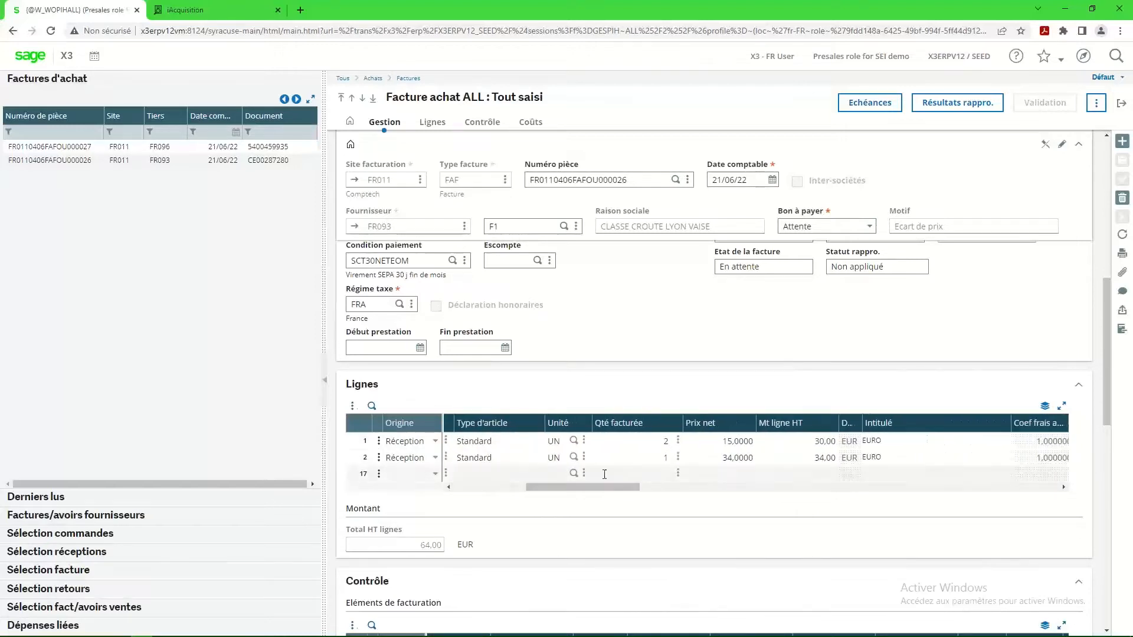
pyautogui.click(661, 441)
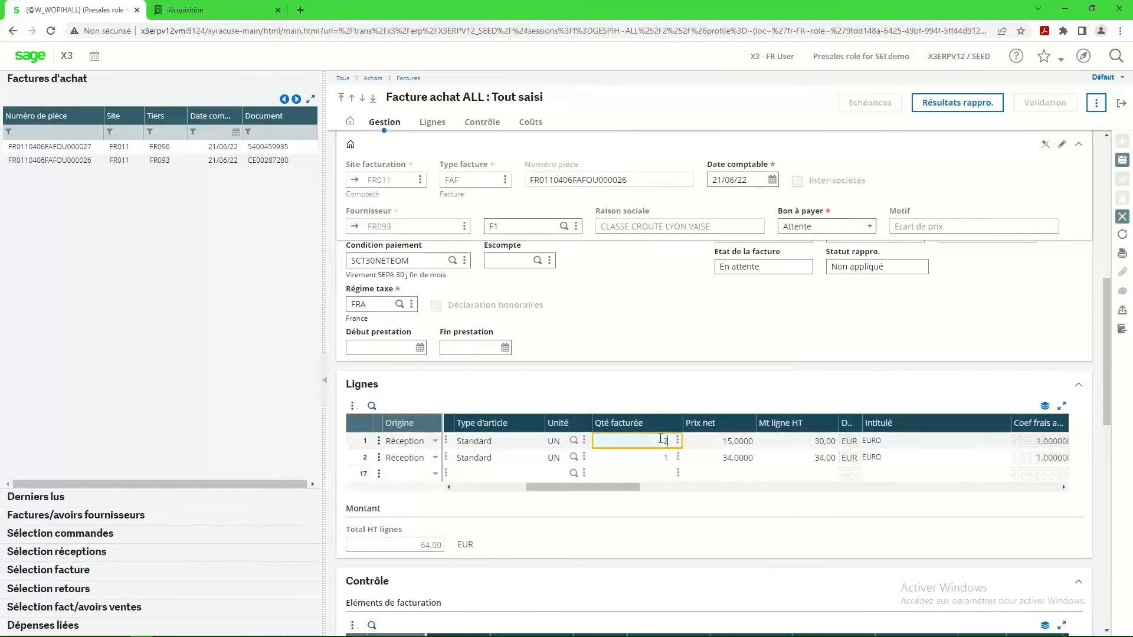
pyautogui.click(727, 442)
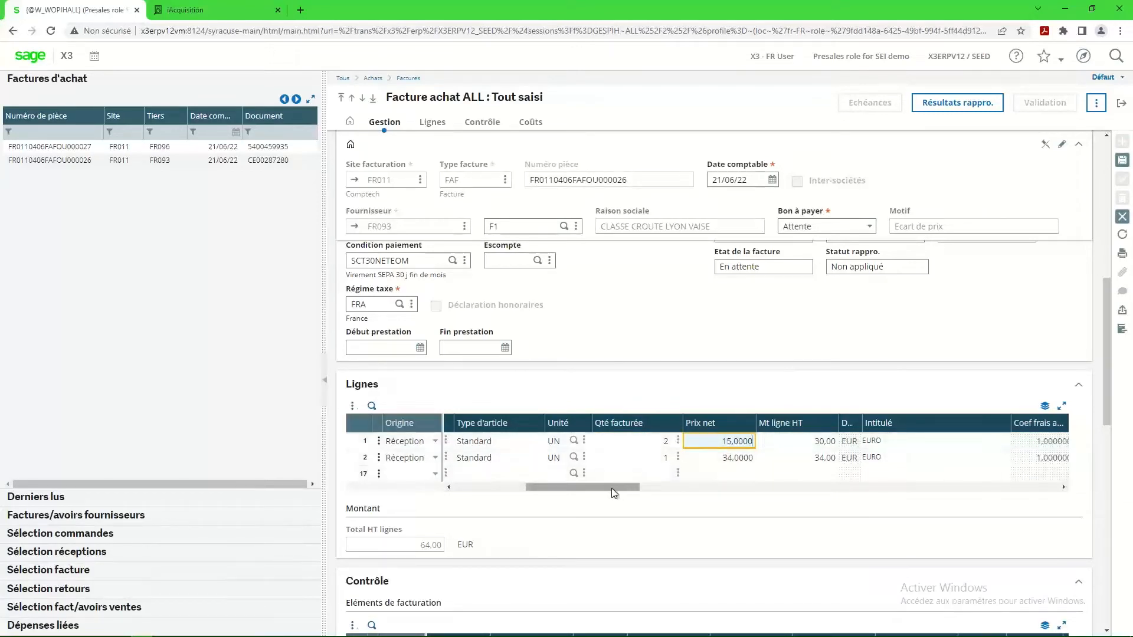
pyautogui.moveTo(611, 488); pyautogui.dragTo(421, 505)
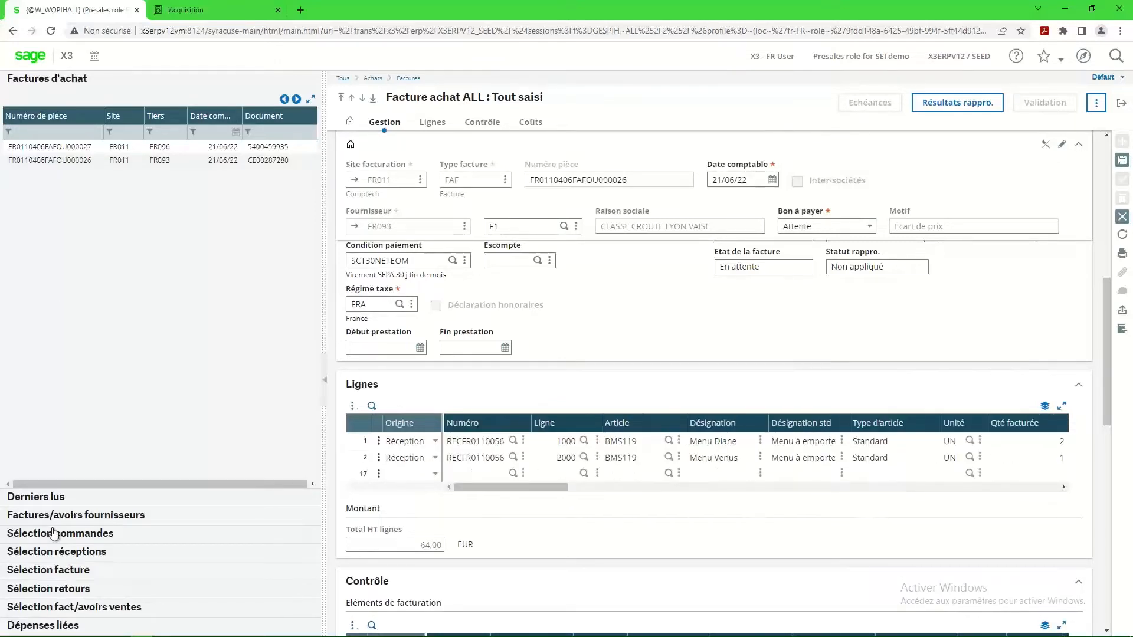
# Look through the receipt and order selection lists, return to the purchase invoices list and abandon the invoice edit.
pyautogui.click(63, 552)
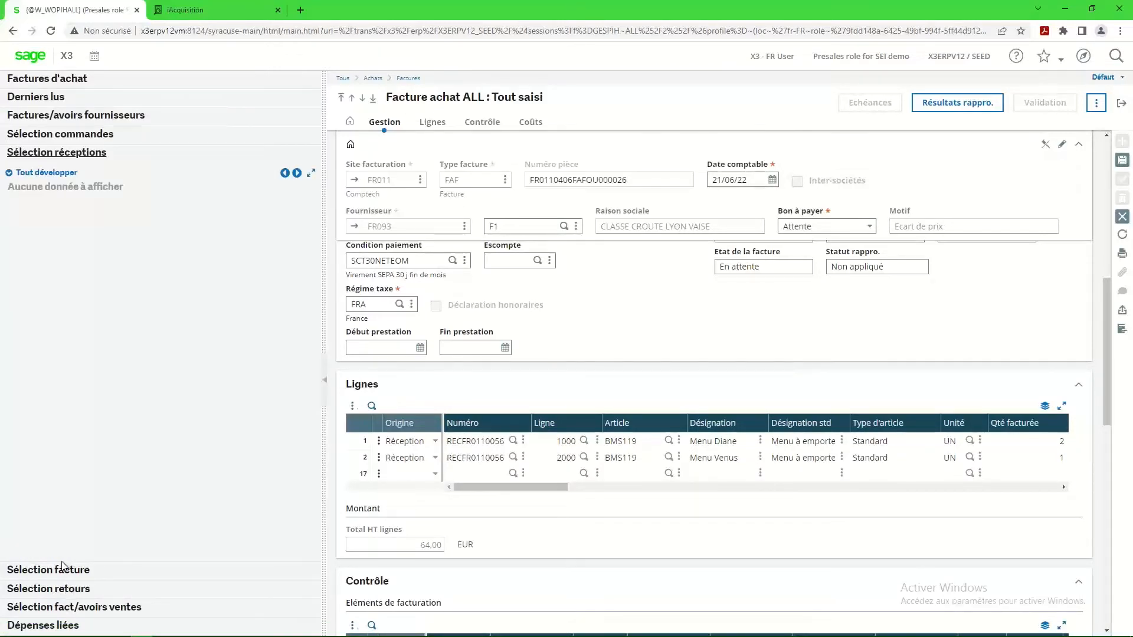
pyautogui.click(23, 136)
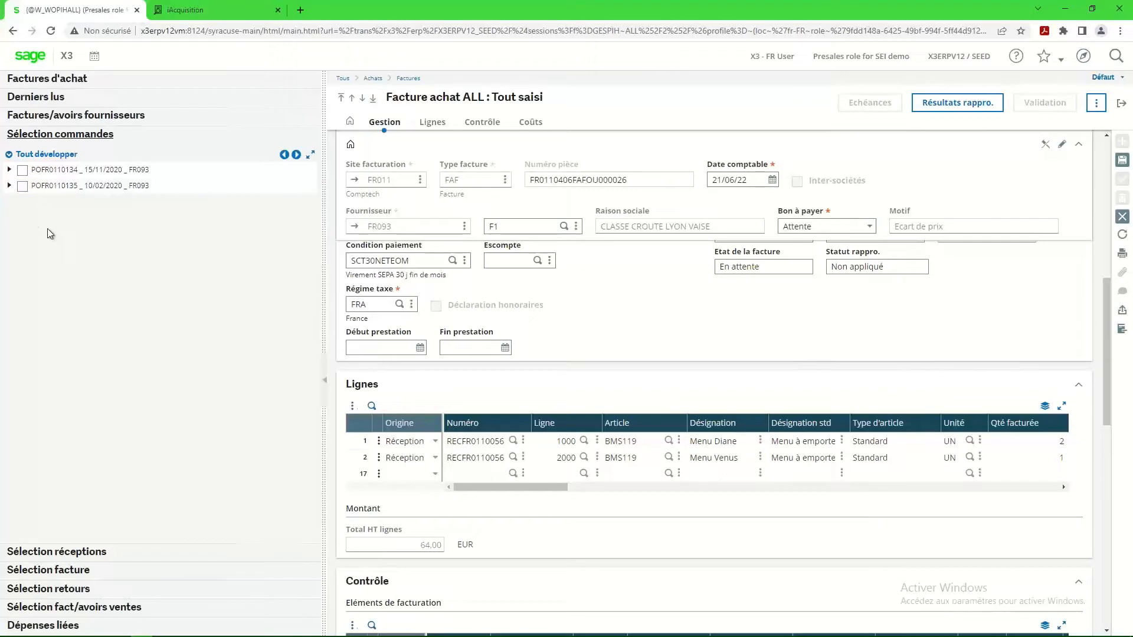
pyautogui.click(44, 83)
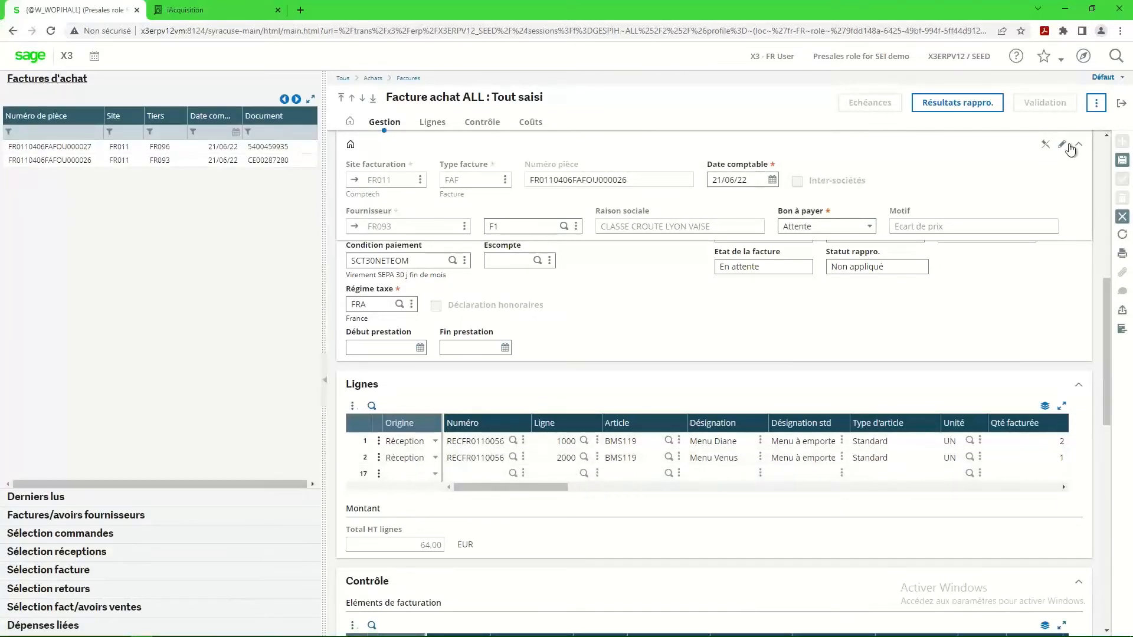
pyautogui.click(1123, 218)
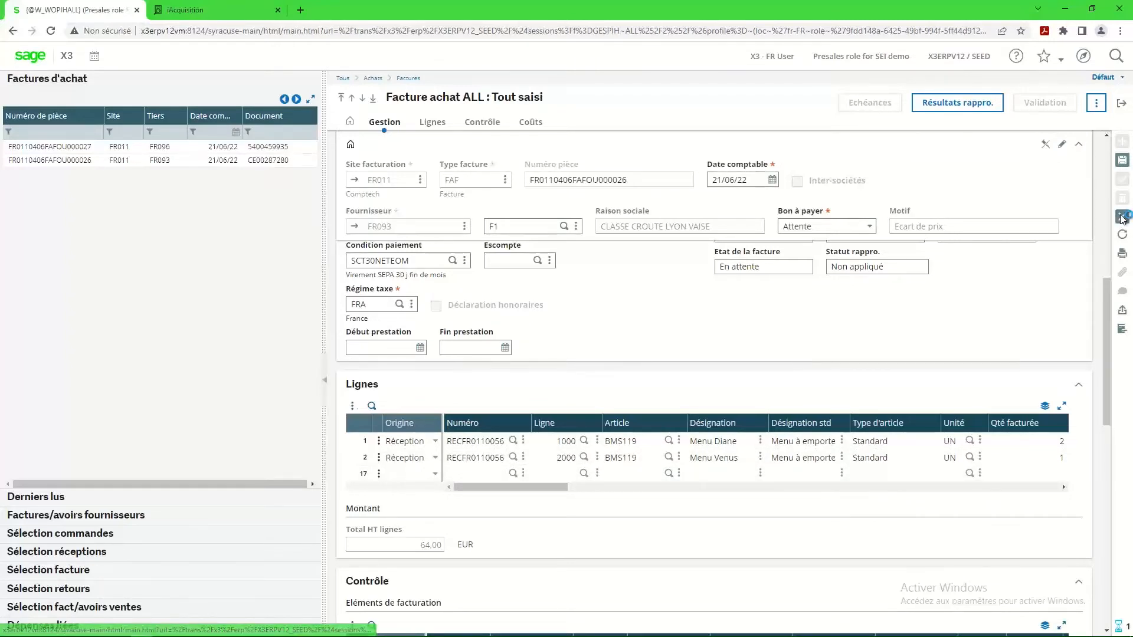
# Examine the Contrôle section of the invoice, comparing the entered and calculated amounts and the taxes.
pyautogui.click(1098, 104)
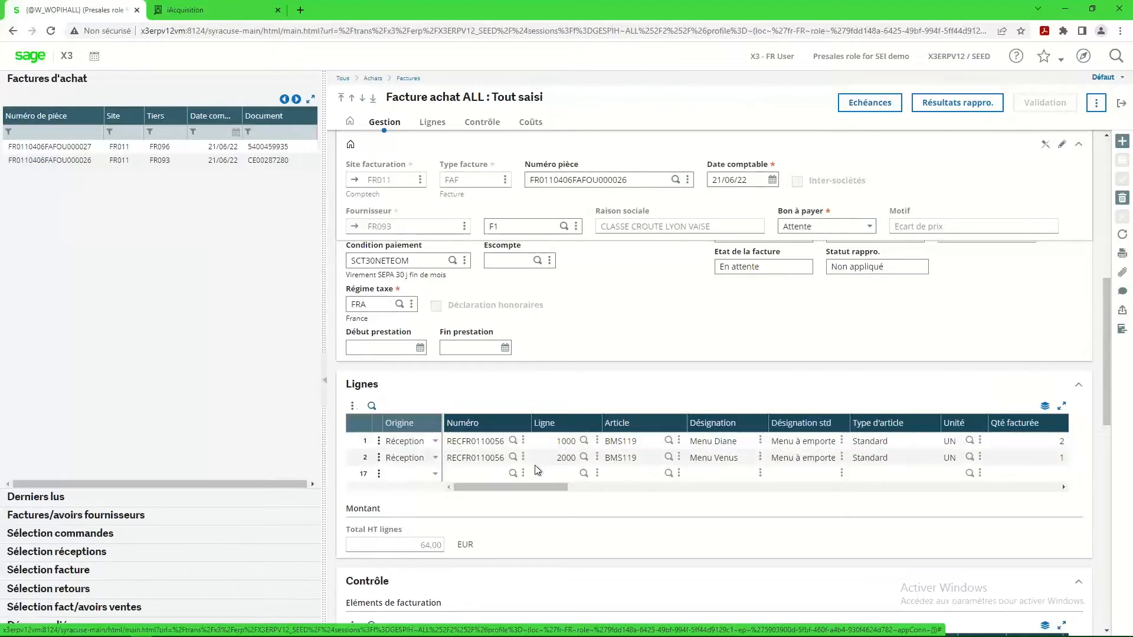
pyautogui.scroll(-10, 541, 480)
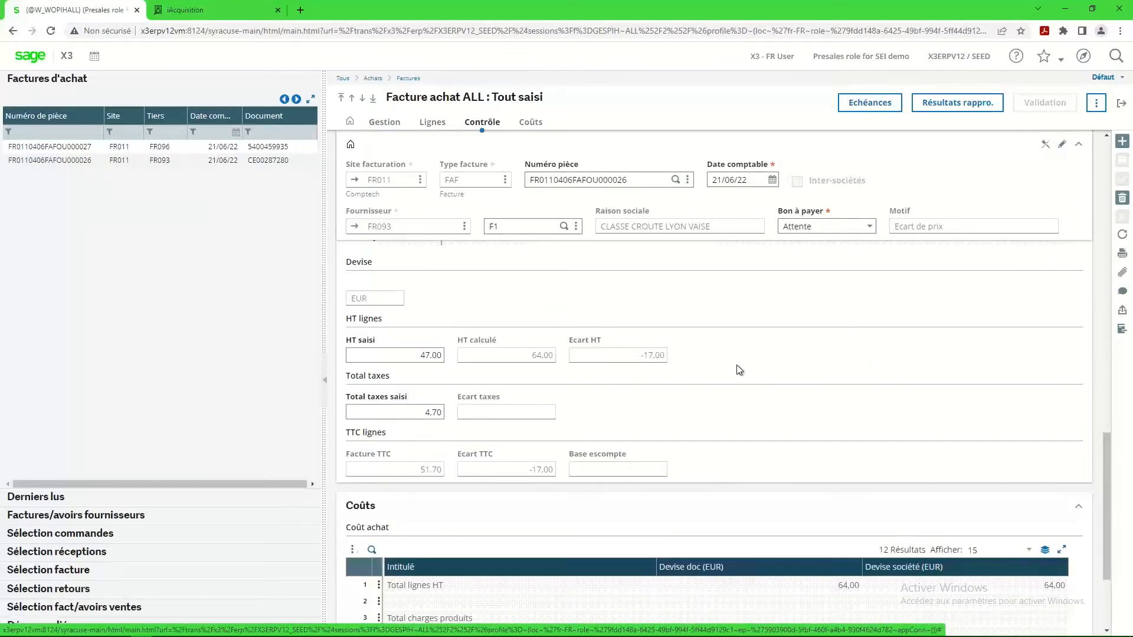
pyautogui.scroll(5, 735, 366)
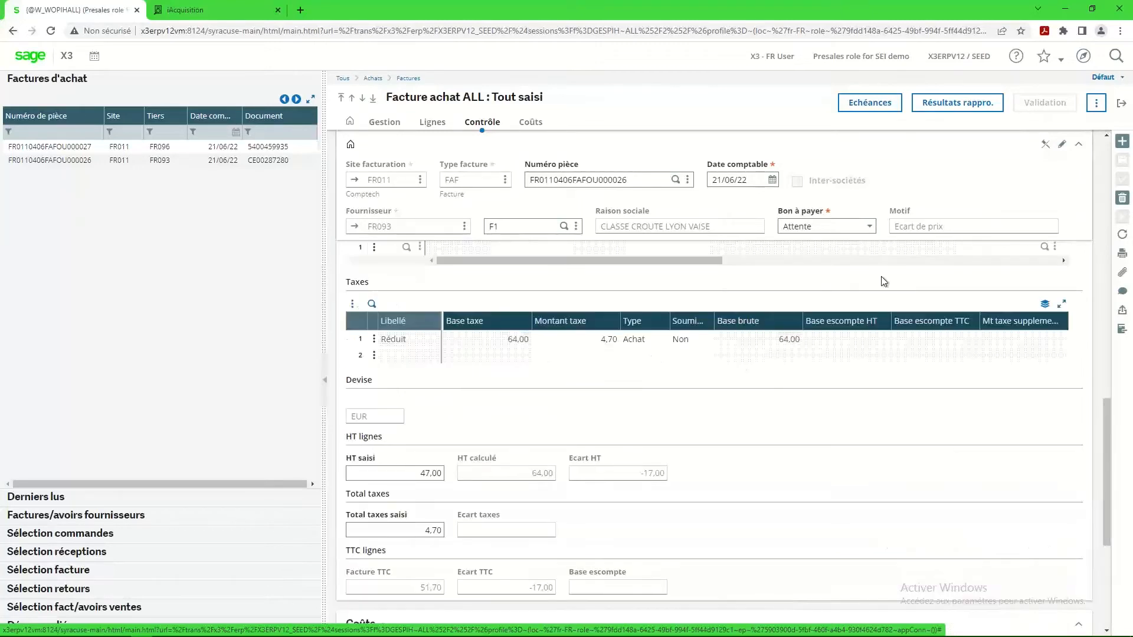
# Display the signature circuit of the CLASSE CROUTE LYON VAISE invoice and close it after viewing.
pyautogui.click(1097, 105)
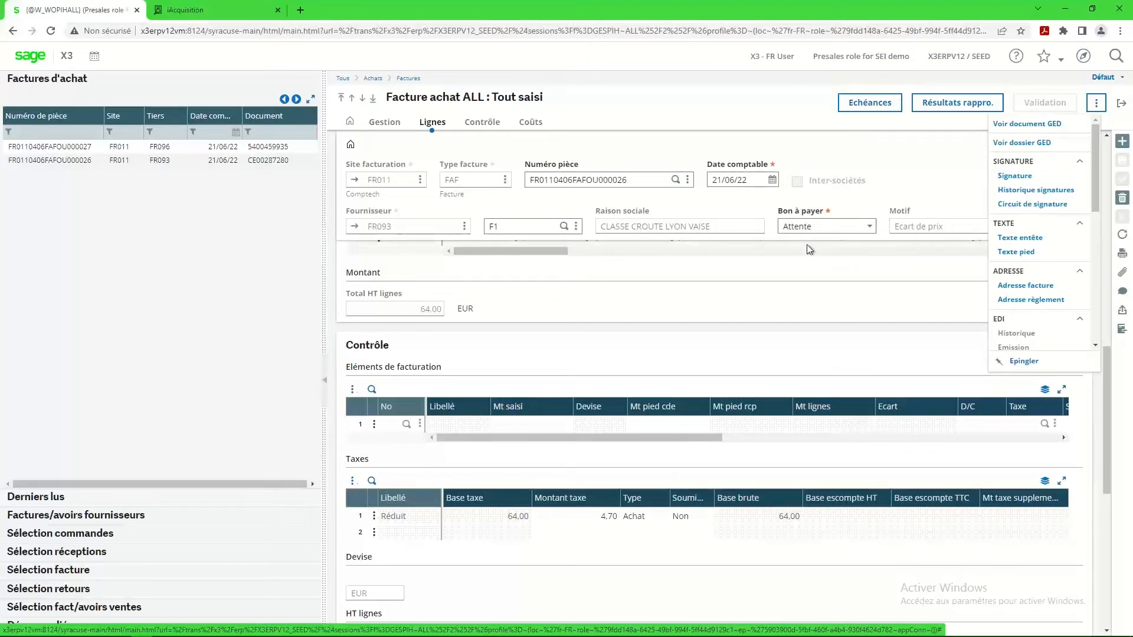
pyautogui.click(1028, 205)
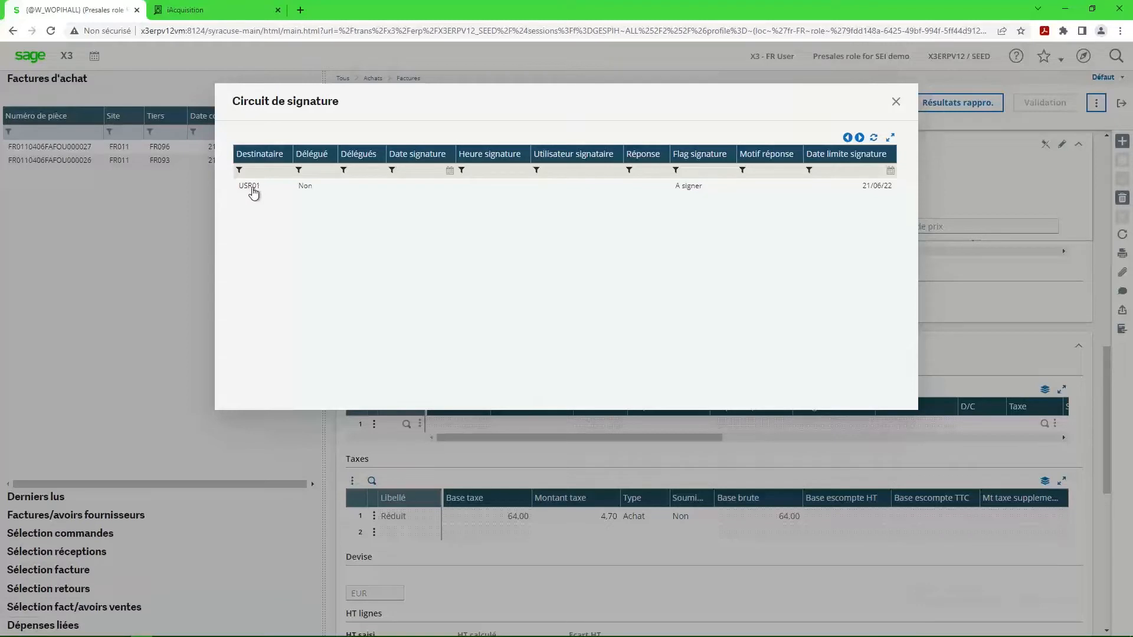
pyautogui.click(896, 105)
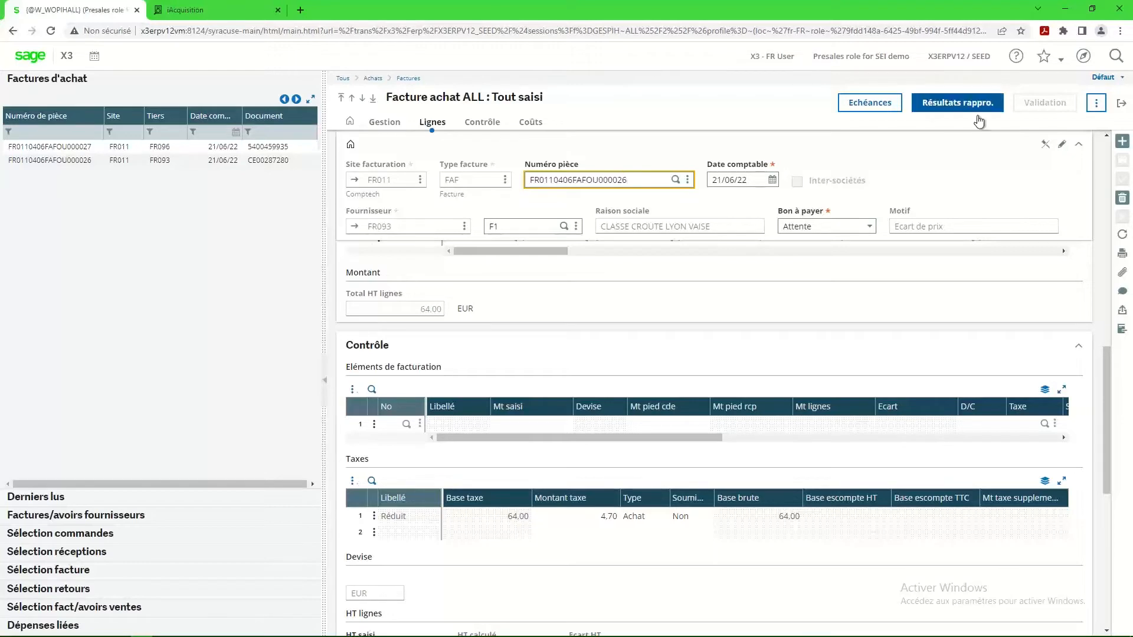
# Open the invoice's linked GED document in Youdoc, try the whole-page and 150% views, and set the zoom to 100%.
pyautogui.click(1096, 103)
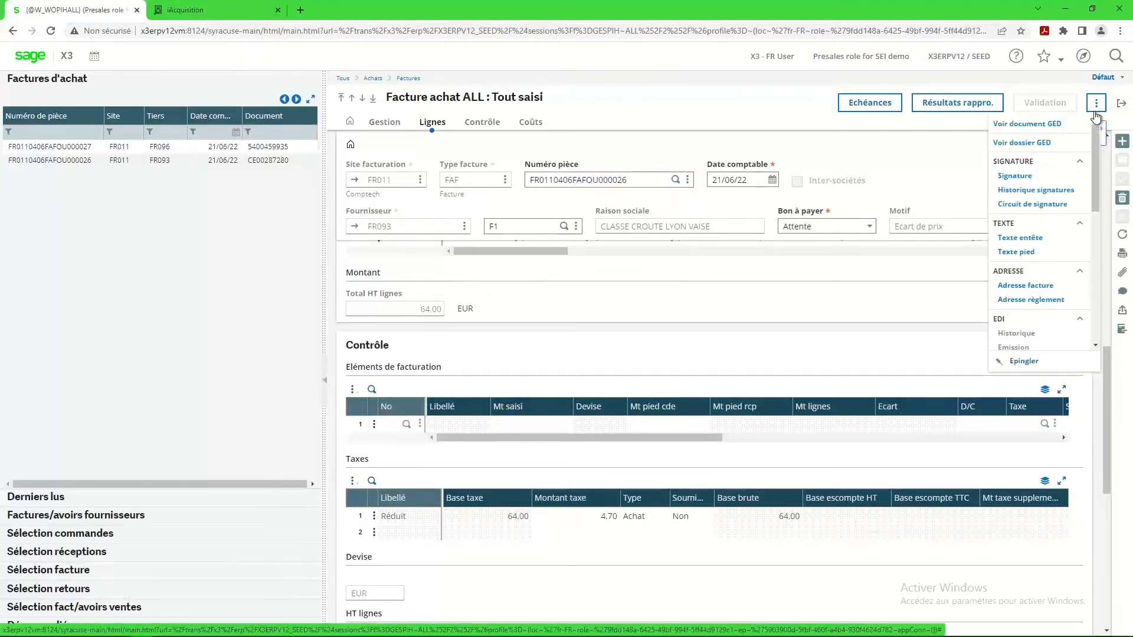
pyautogui.click(1045, 124)
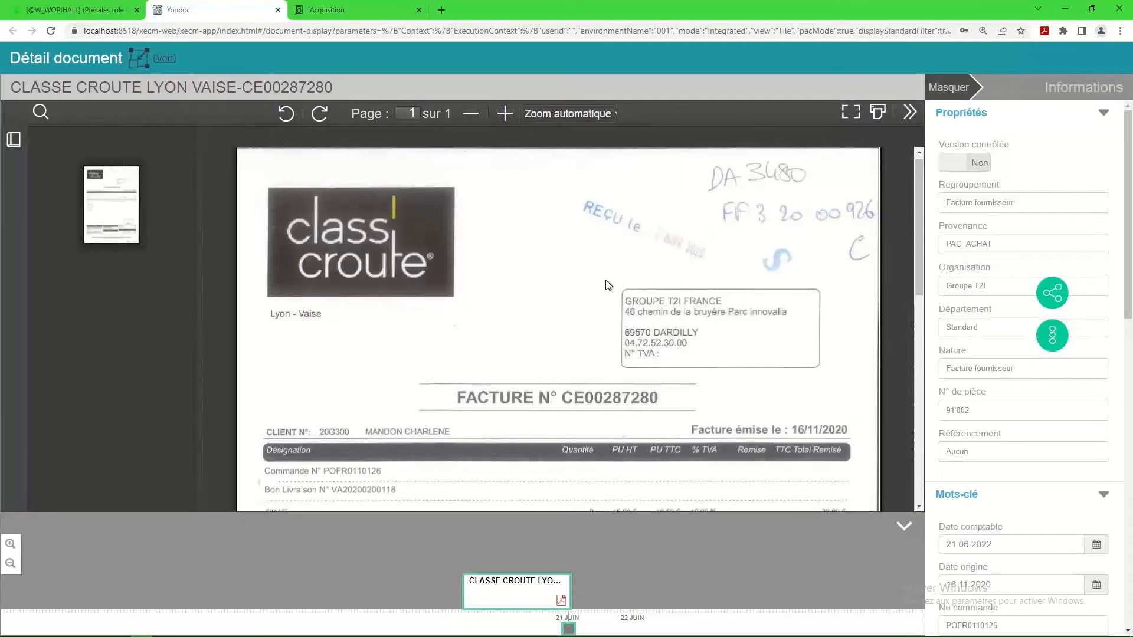
pyautogui.click(509, 115)
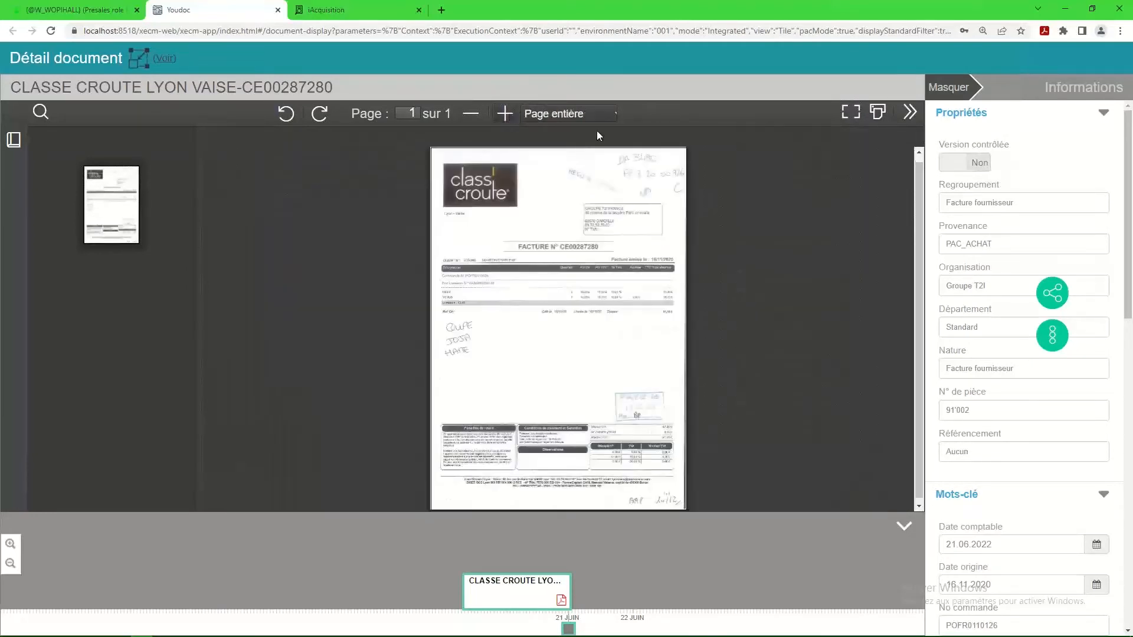
pyautogui.click(544, 114)
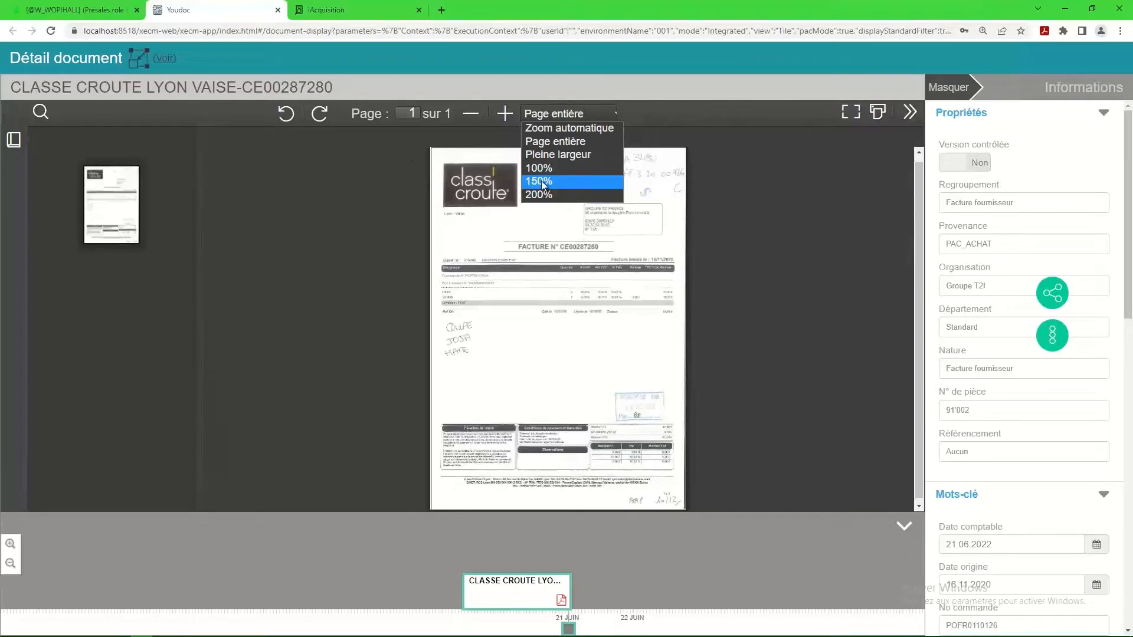
pyautogui.click(540, 181)
pyautogui.click(543, 114)
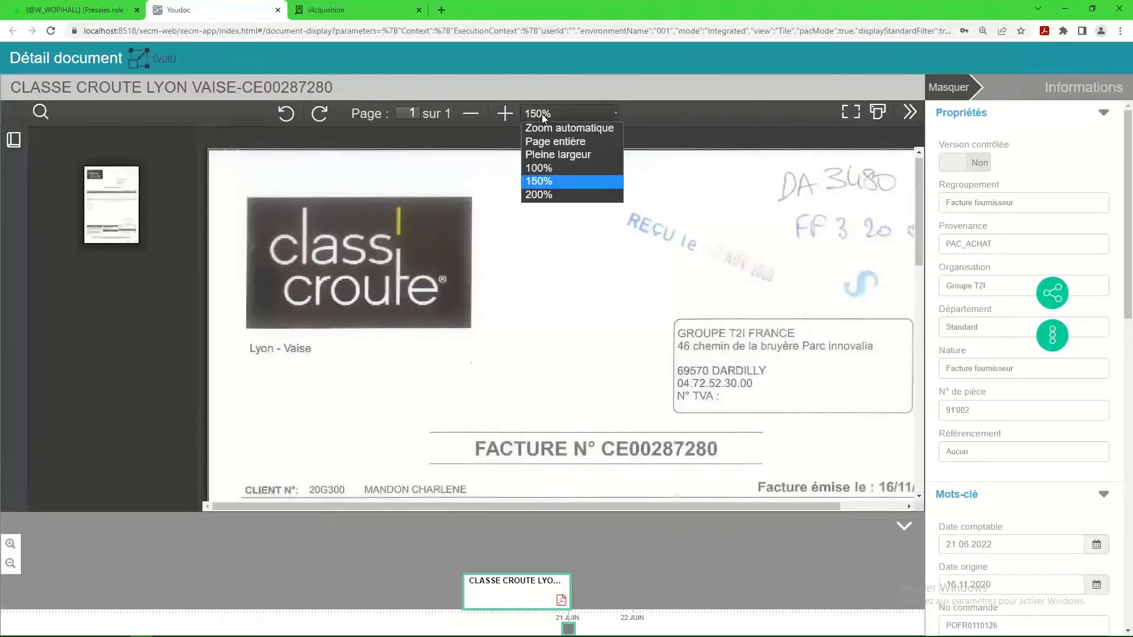
pyautogui.click(546, 166)
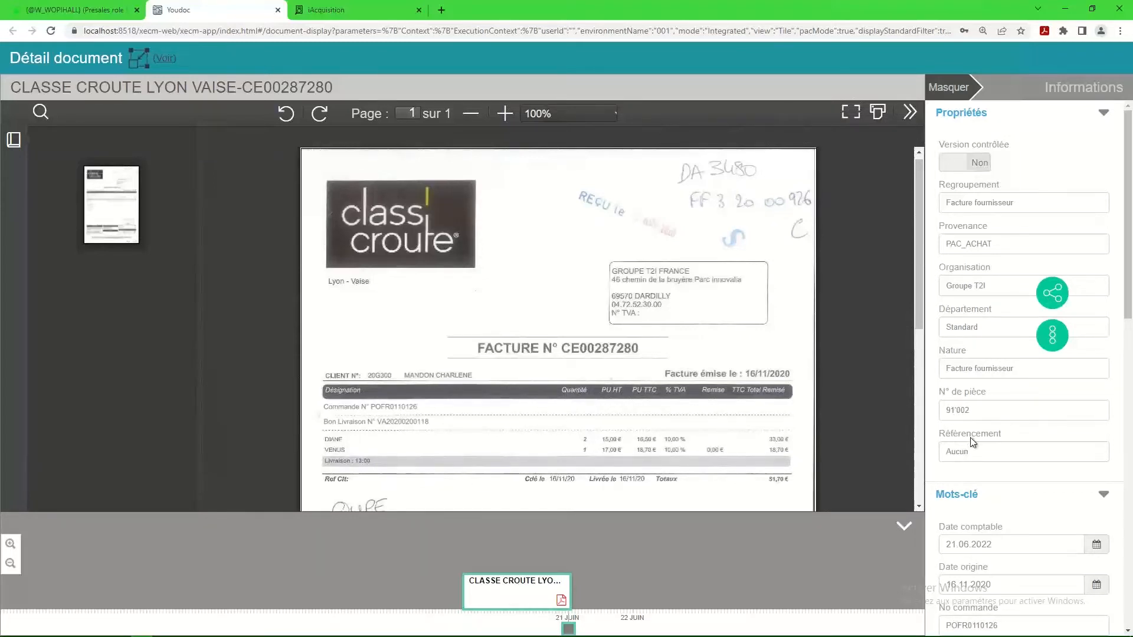
# Review the archived document's properties, keywords and folder, and show its sharing options.
pyautogui.scroll(-6, 969, 475)
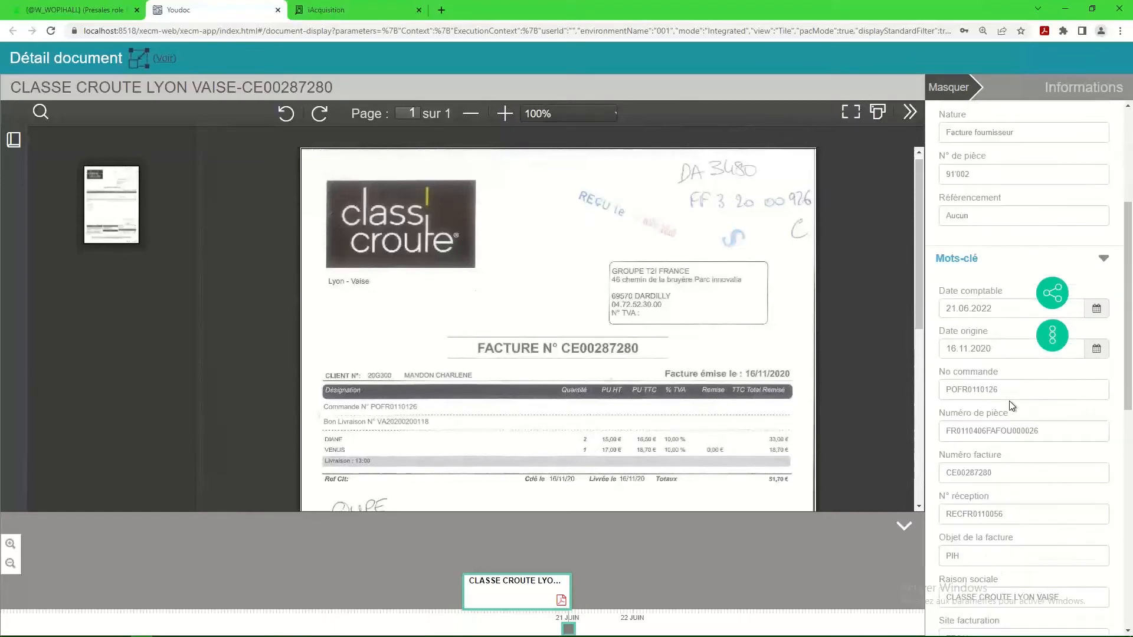
pyautogui.scroll(-4, 997, 585)
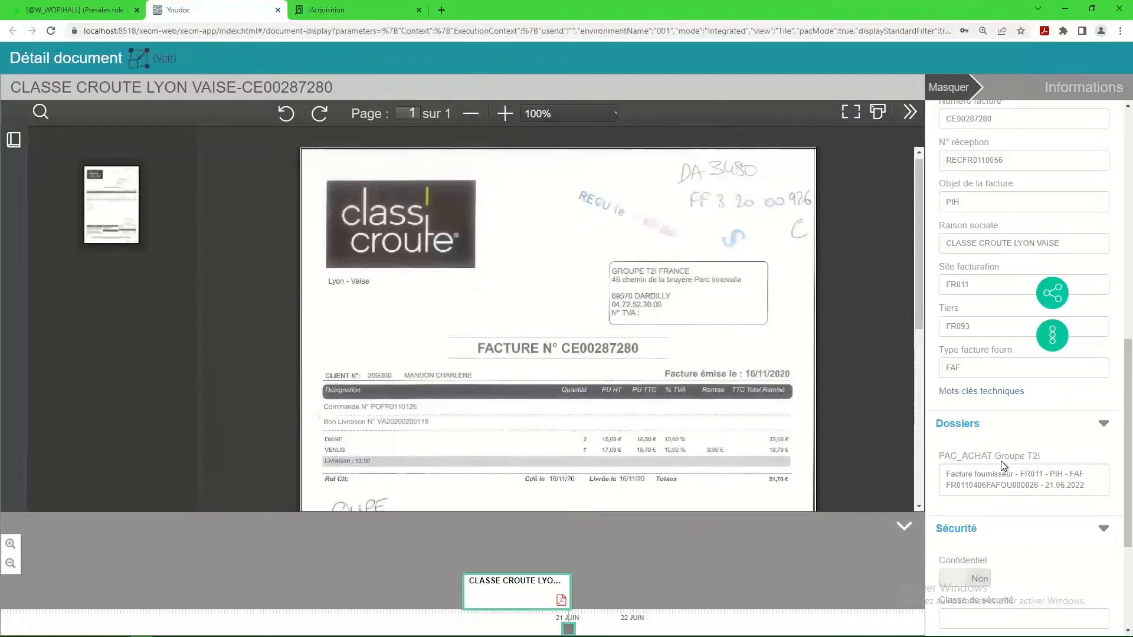
pyautogui.scroll(10, 1001, 462)
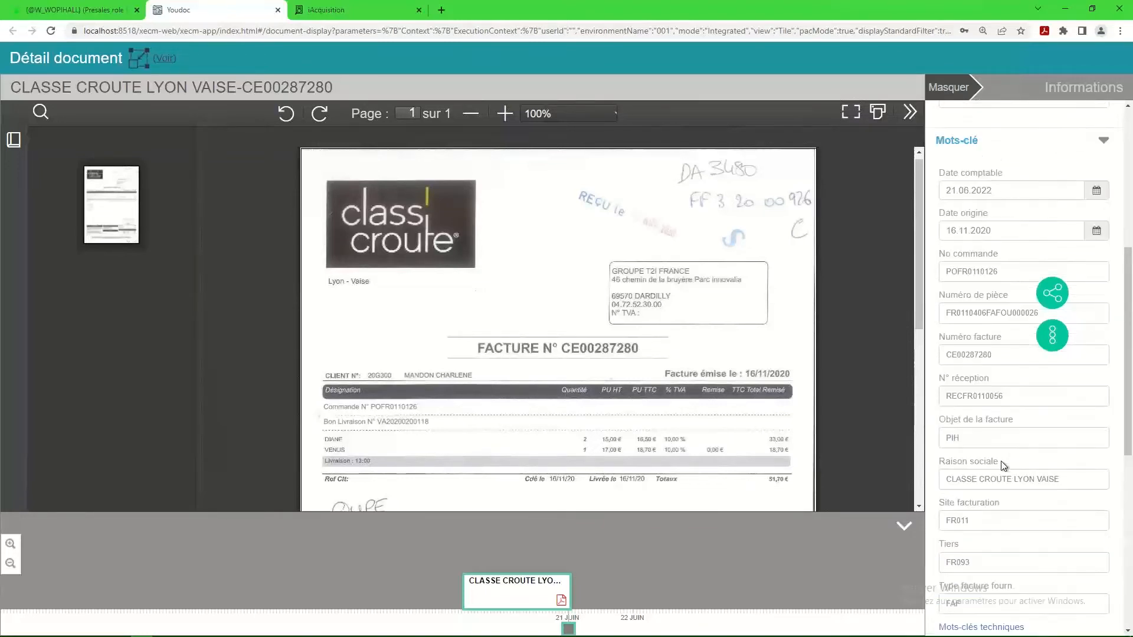
pyautogui.click(1056, 297)
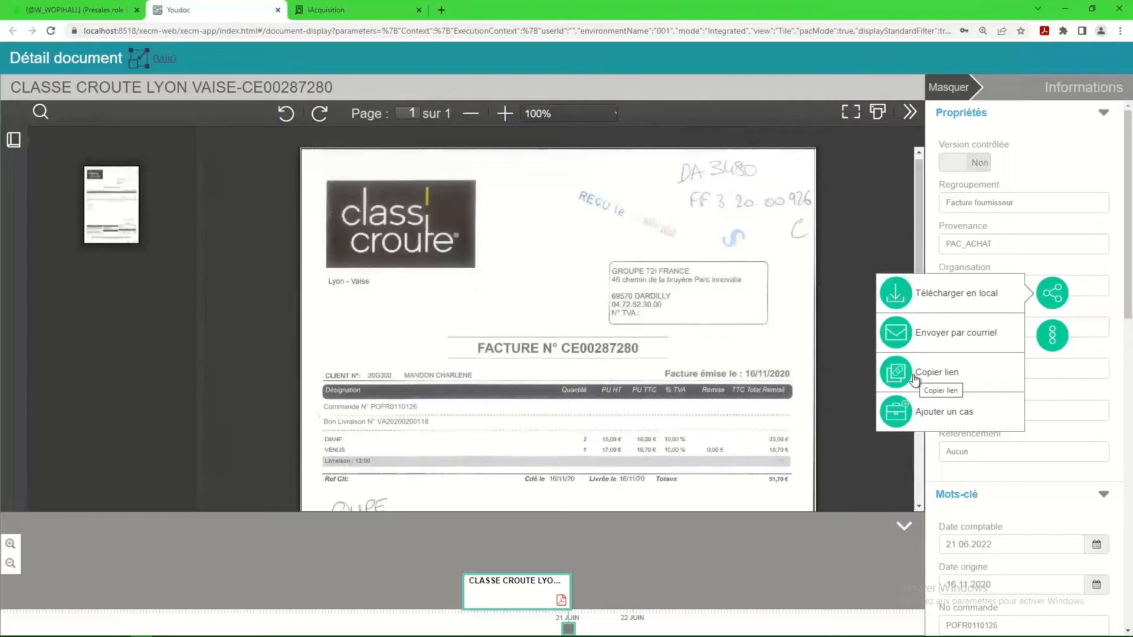
# Switch the invoice document to comment and annotate mode, view it in full screen and return to the normal view.
pyautogui.click(1052, 338)
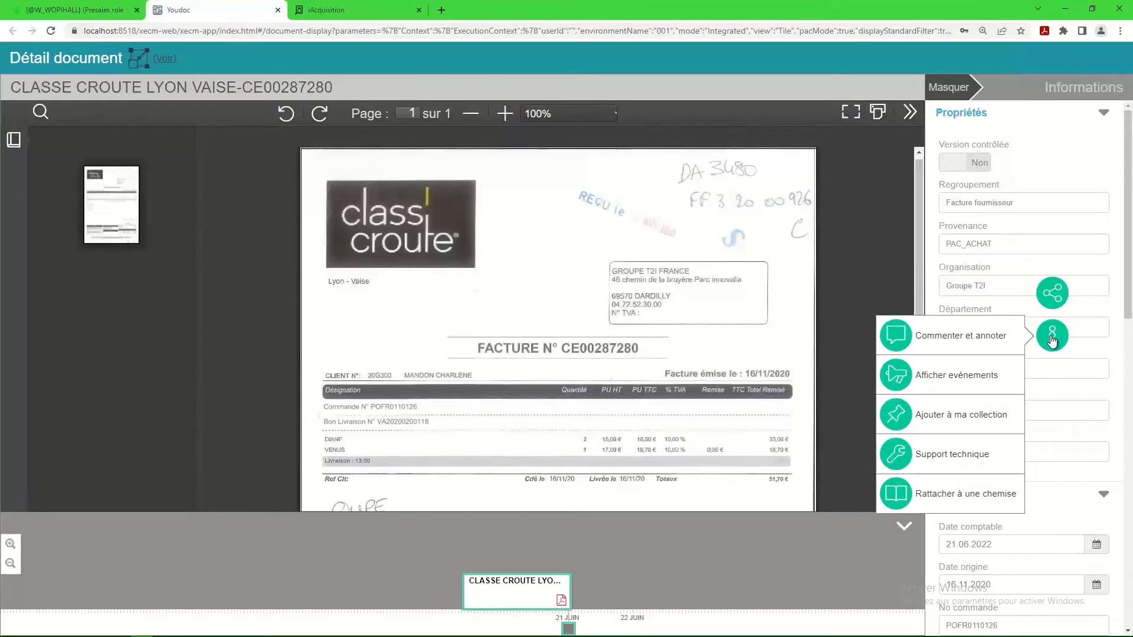
pyautogui.click(896, 341)
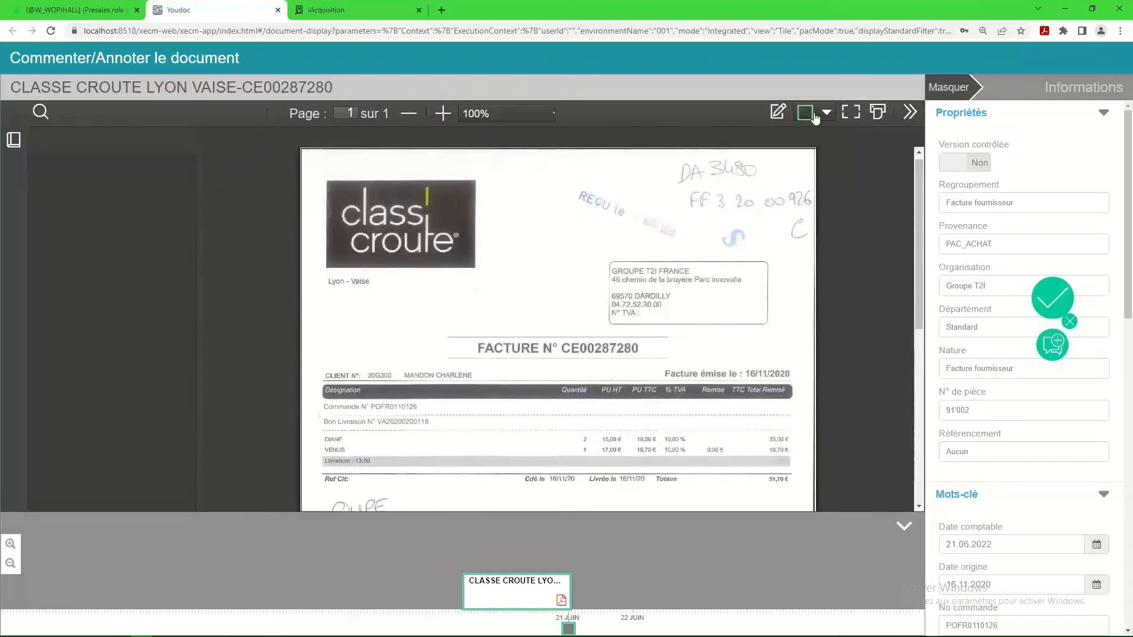
pyautogui.click(847, 114)
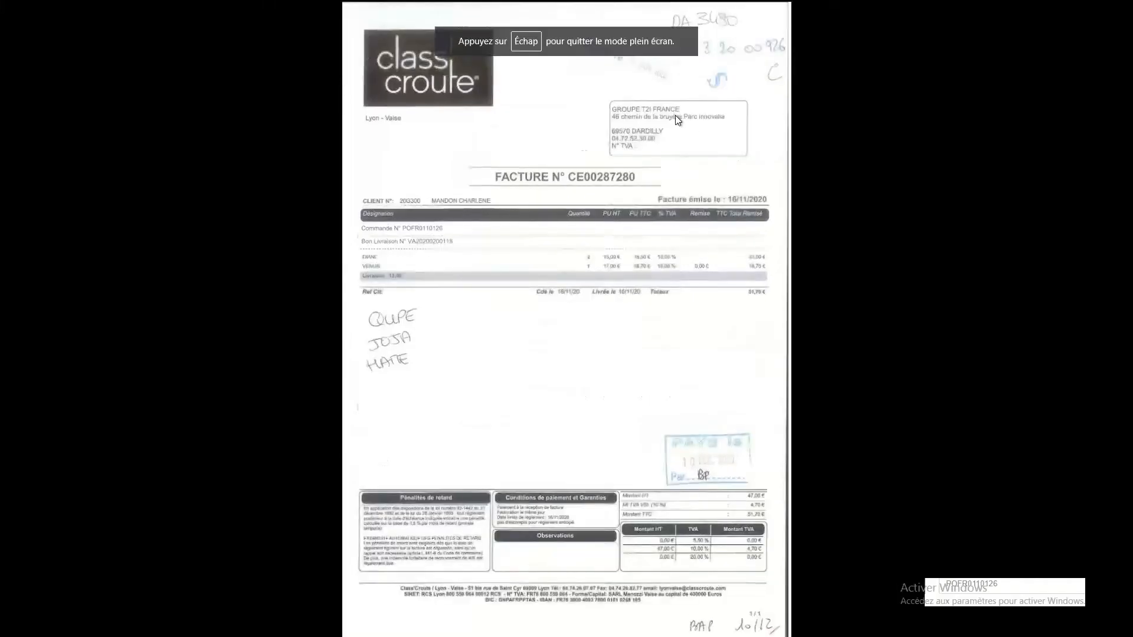
pyautogui.press('Escape')
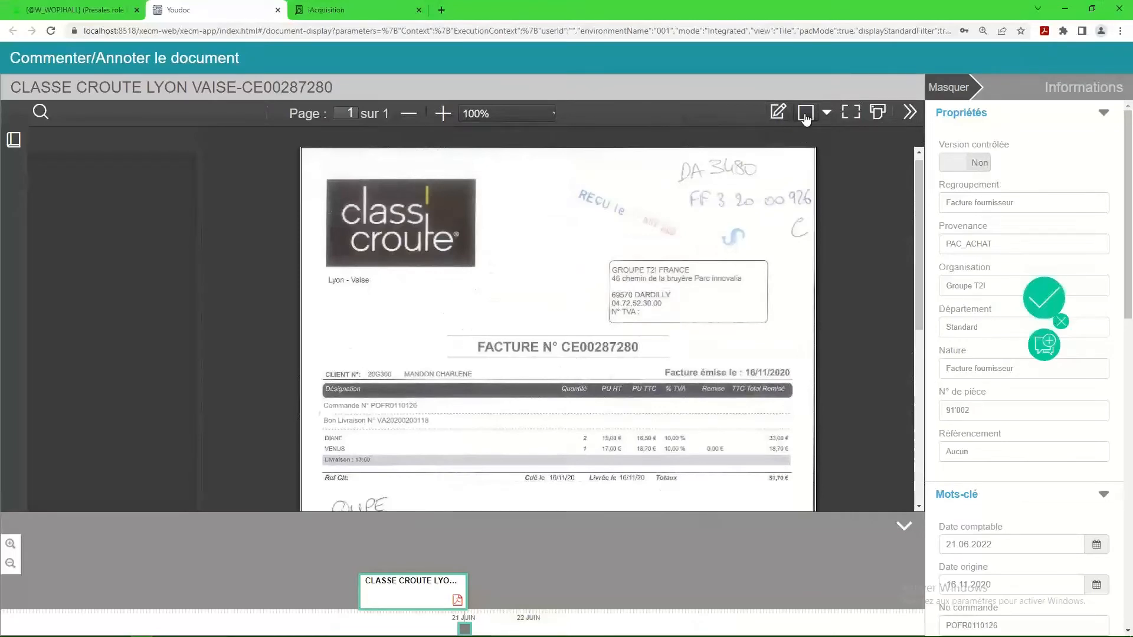
# Add the comment "merci de vérifier la date de paiement" to the invoice document and save it.
pyautogui.click(777, 112)
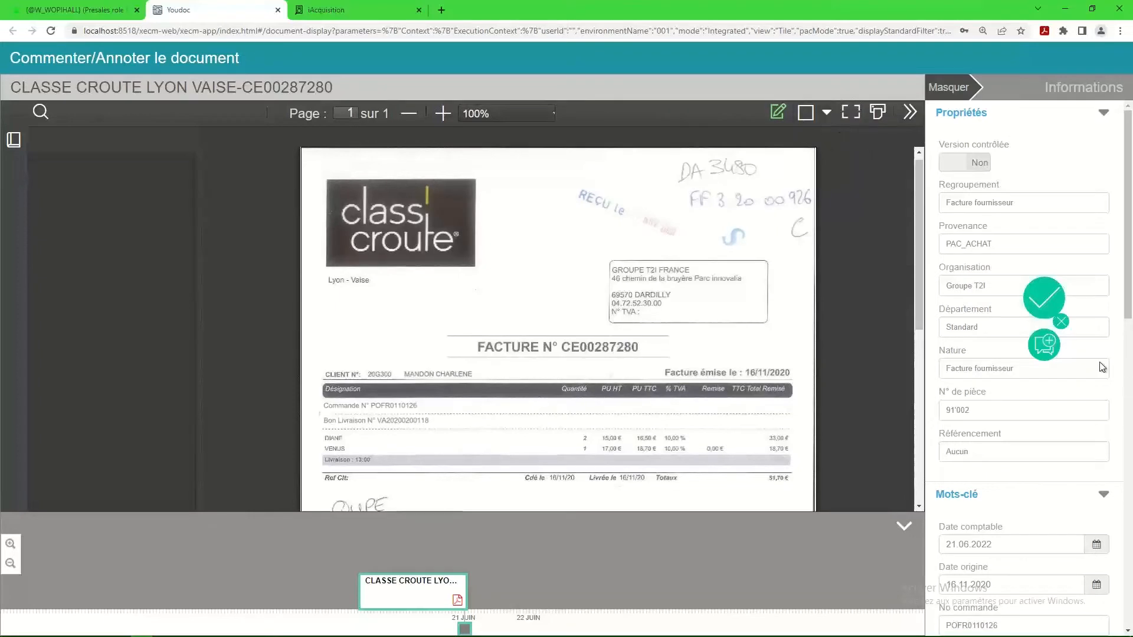
pyautogui.click(1044, 345)
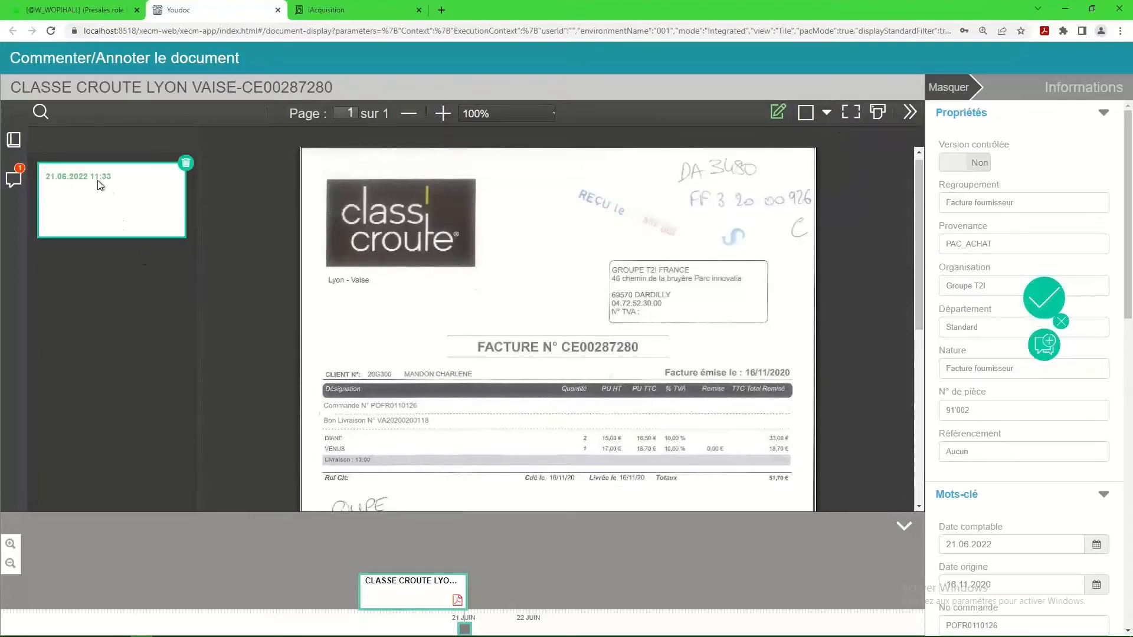
pyautogui.write('merci de vérifier la date')
pyautogui.write('de paiement')
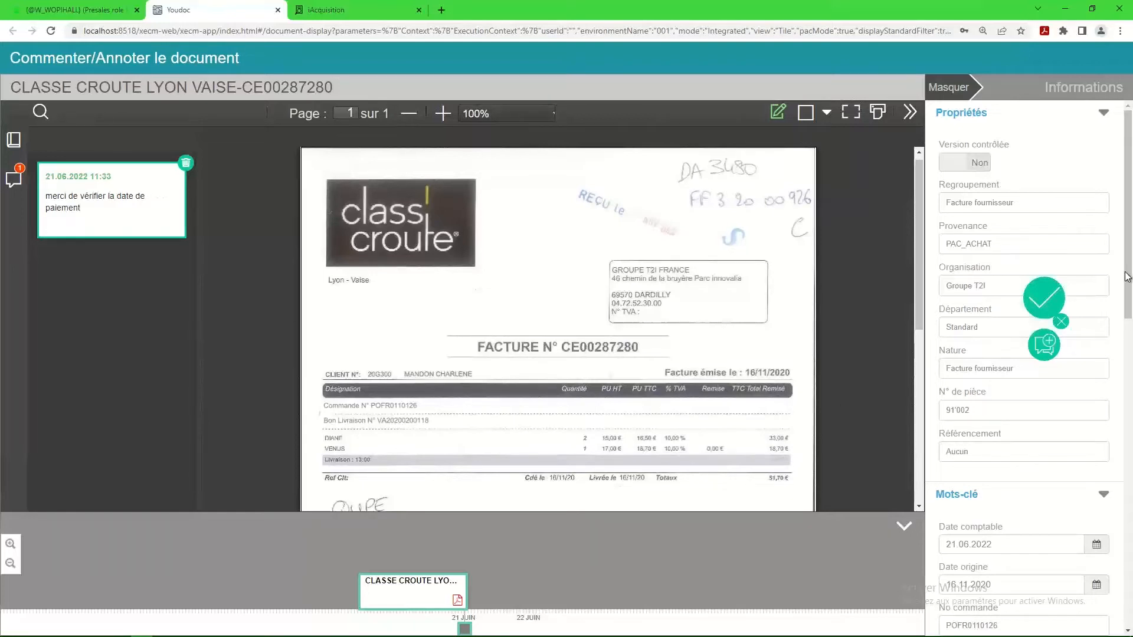
pyautogui.click(1043, 298)
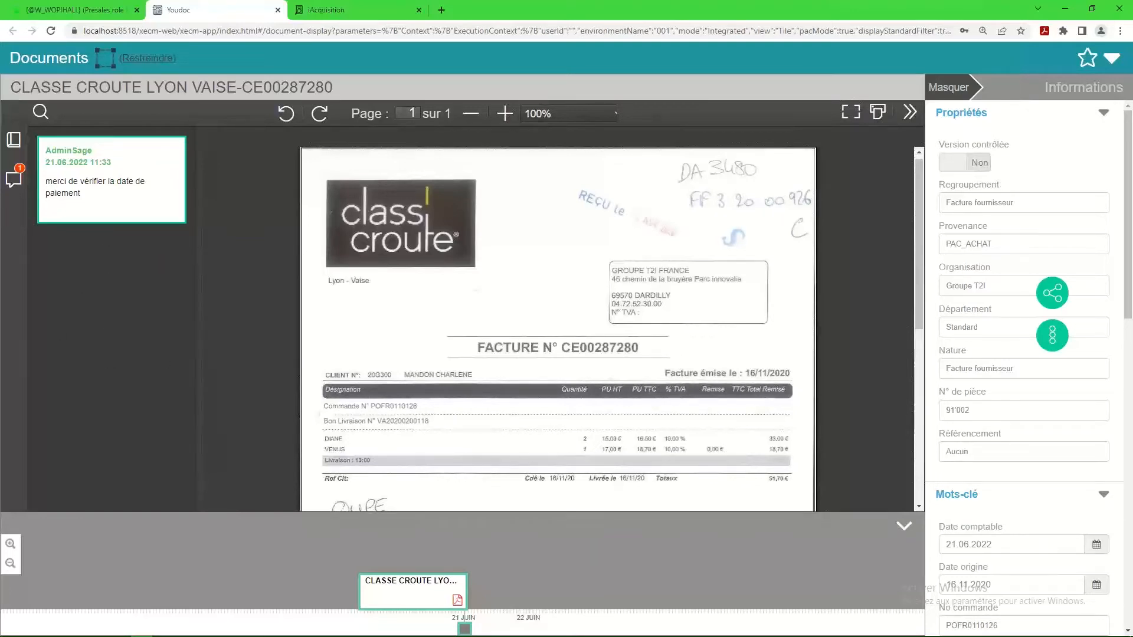
# Display the document's event history, filter it by Consultation and Collaboration, keep only the Collaboration filter, and close the history.
pyautogui.click(1055, 337)
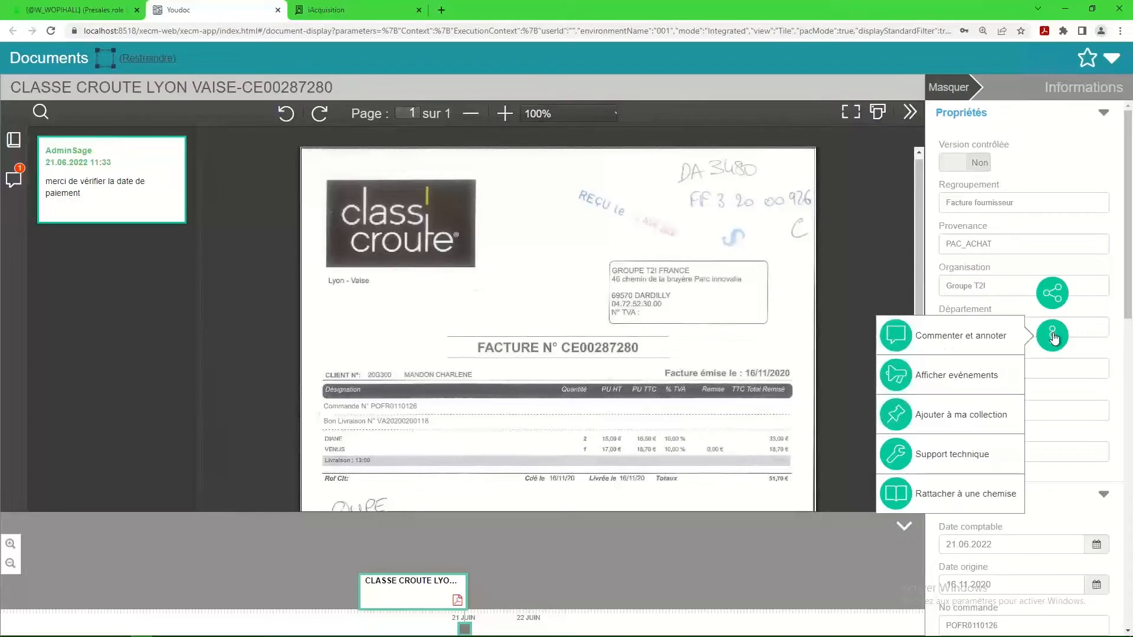
pyautogui.click(943, 376)
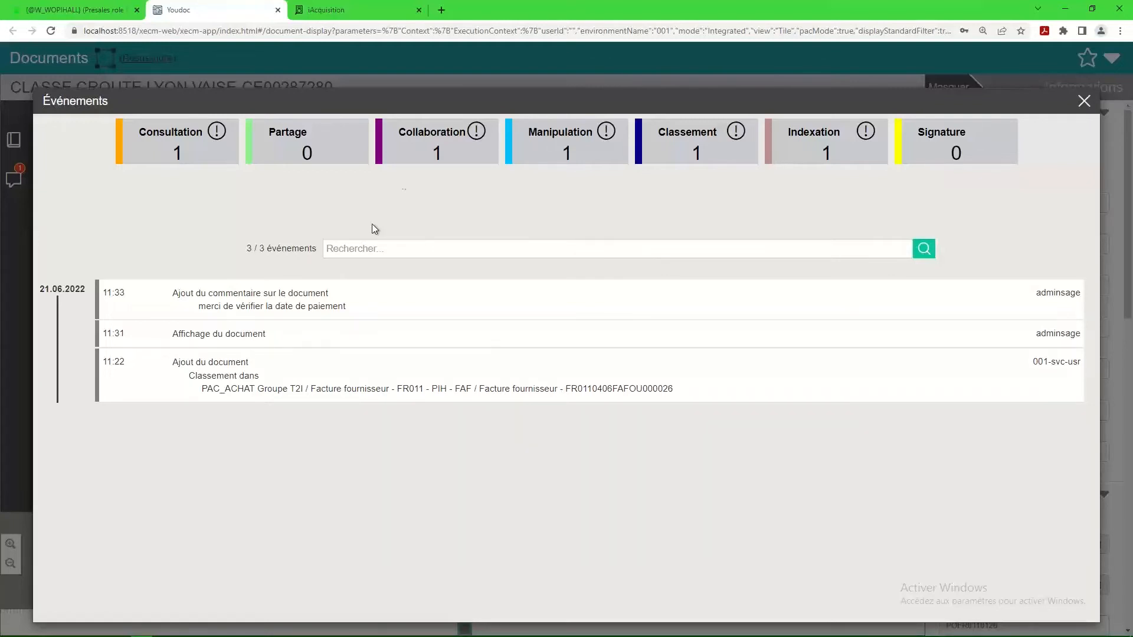
pyautogui.click(159, 151)
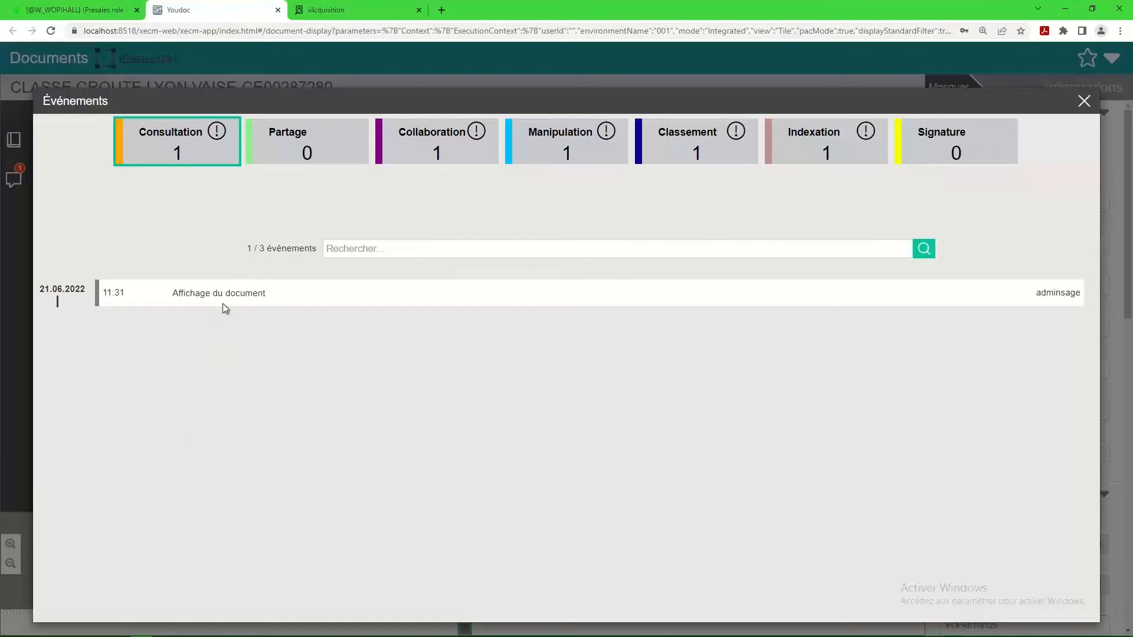
pyautogui.click(435, 151)
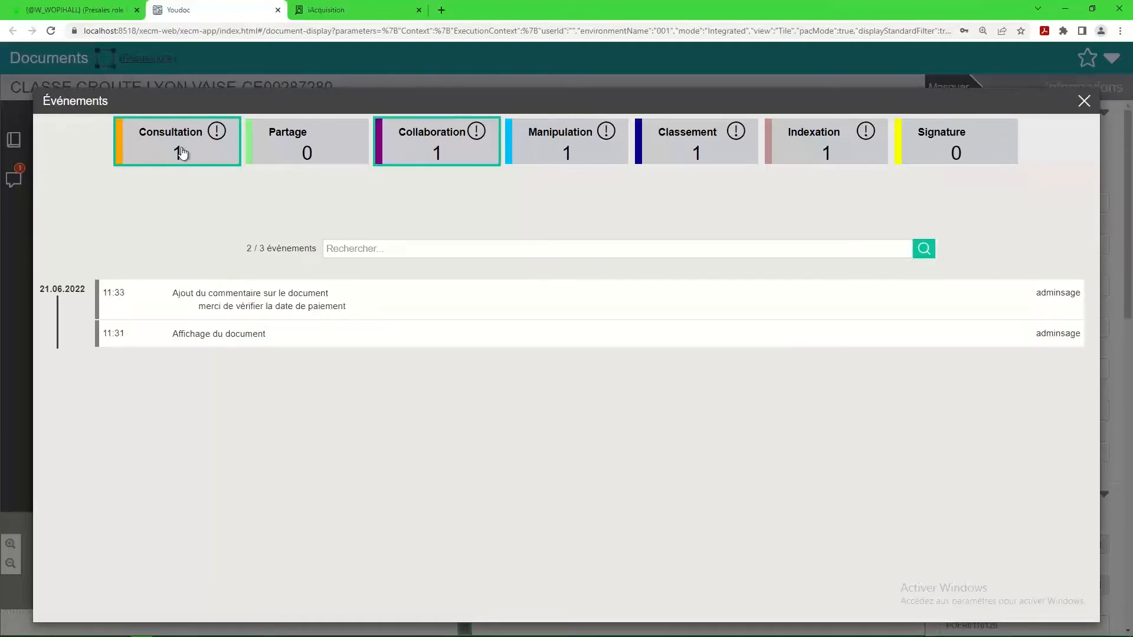
pyautogui.click(184, 155)
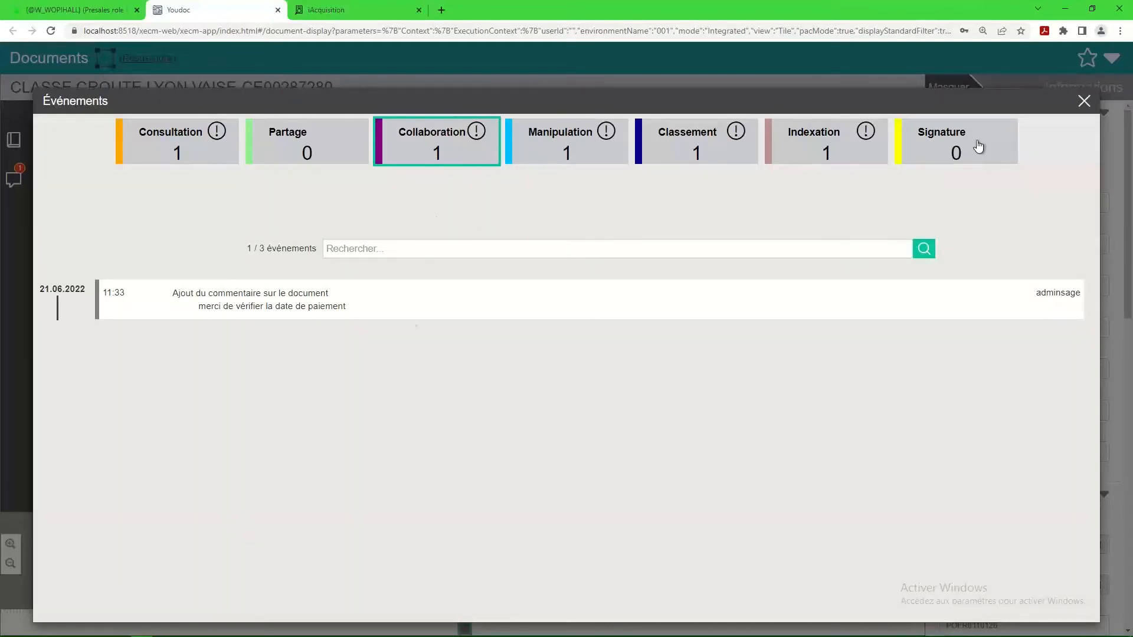
pyautogui.click(1085, 101)
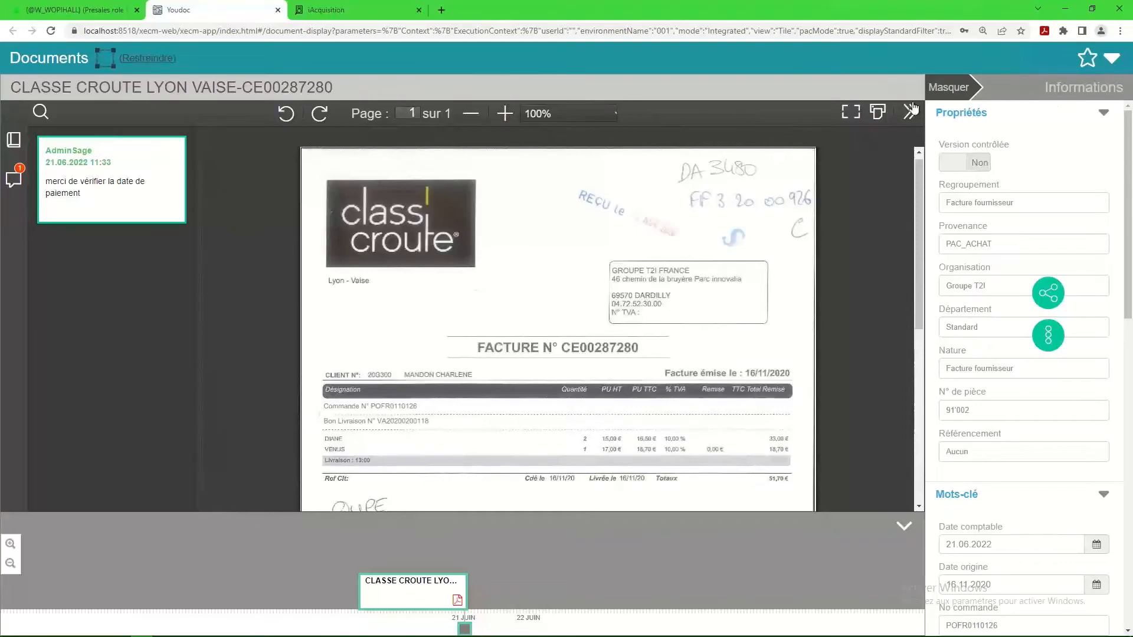
# Switch to Sage X3 and open the GED folder linked to the Classe Croute purchase invoice.
pyautogui.click(121, 13)
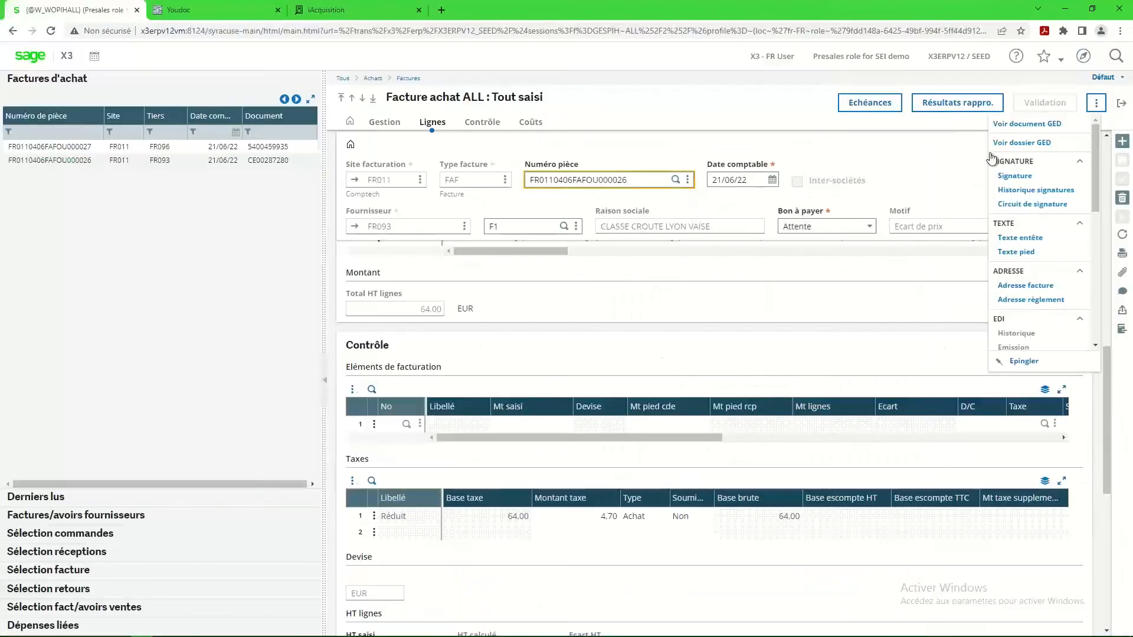
pyautogui.click(1022, 145)
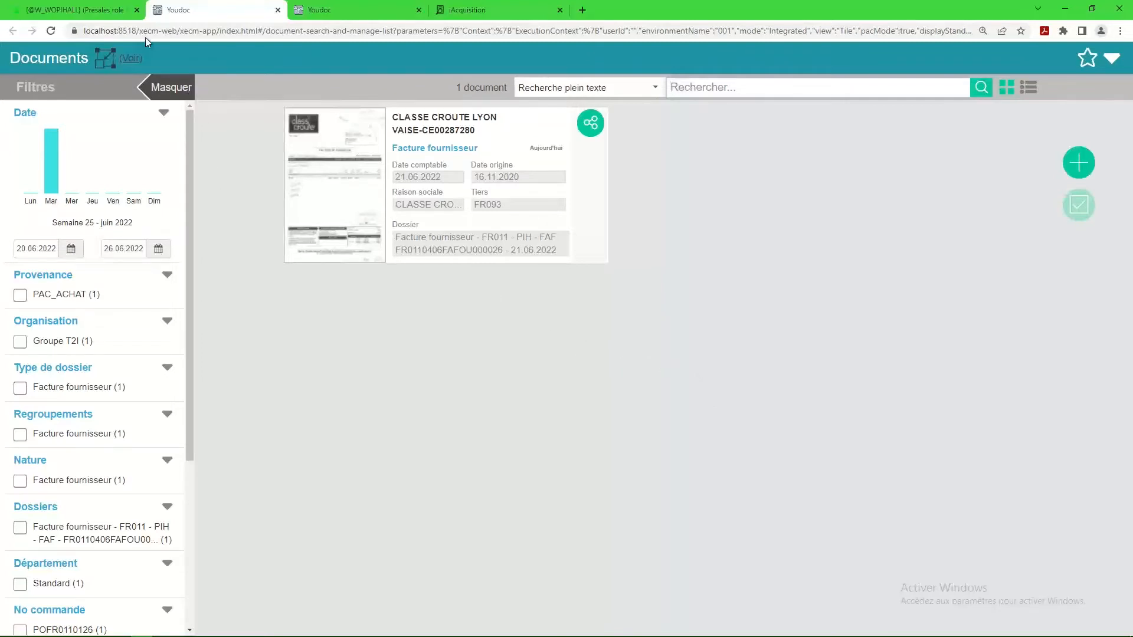
# Return to Sage X3, open the LYRECO purchase invoice and review its management data, amounts and receipt lines.
pyautogui.click(109, 9)
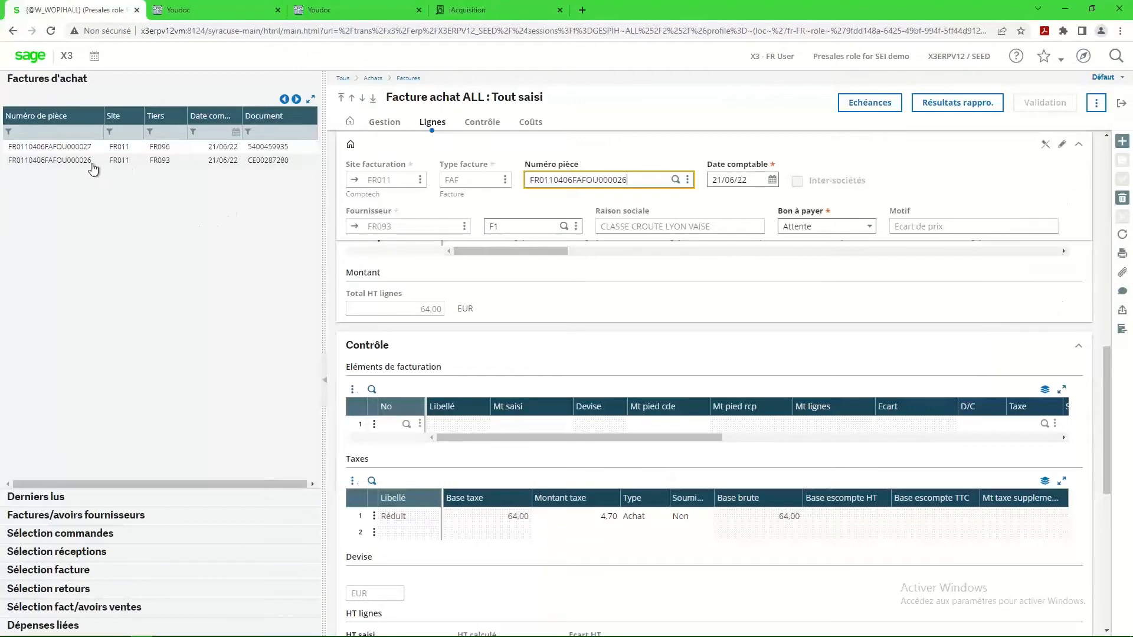
pyautogui.click(77, 151)
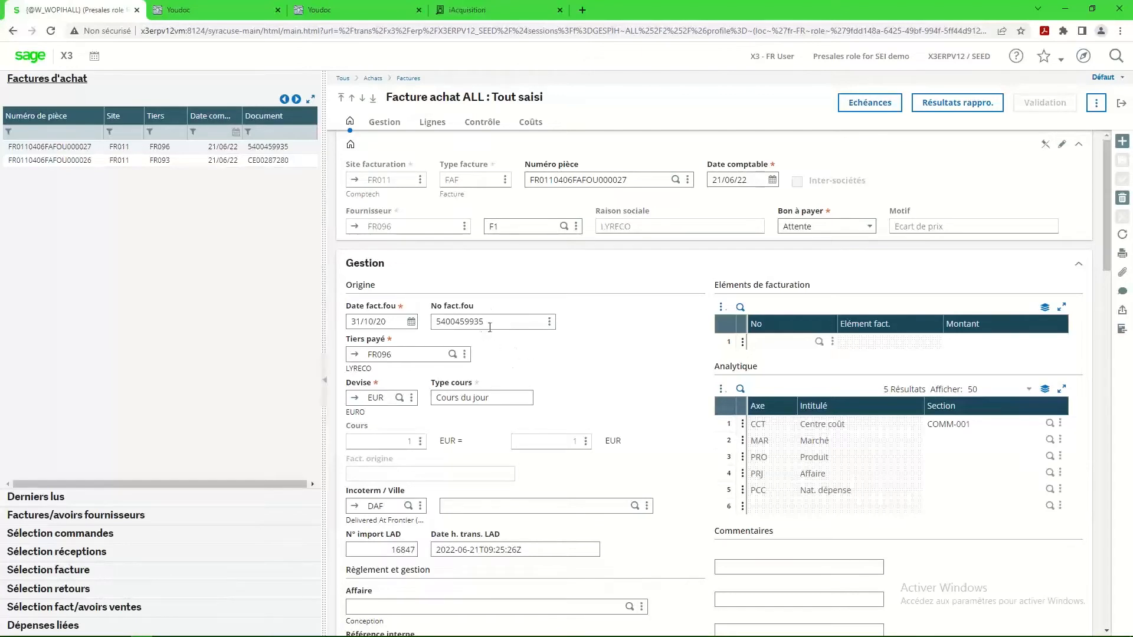
pyautogui.scroll(-3, 503, 340)
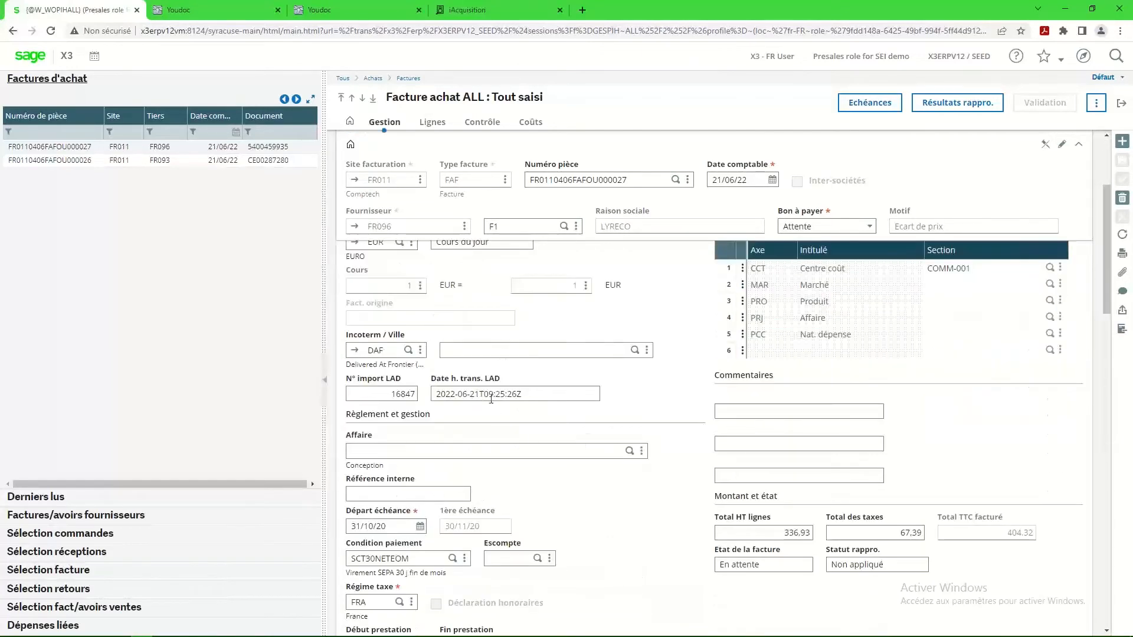
pyautogui.scroll(-3, 506, 395)
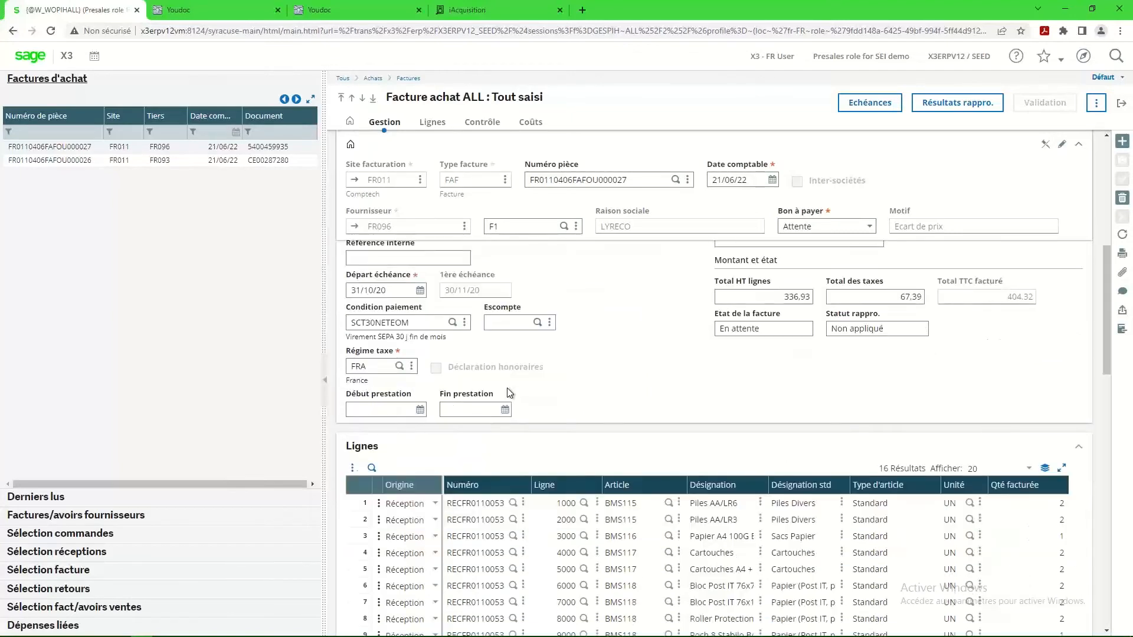
pyautogui.scroll(-5, 507, 388)
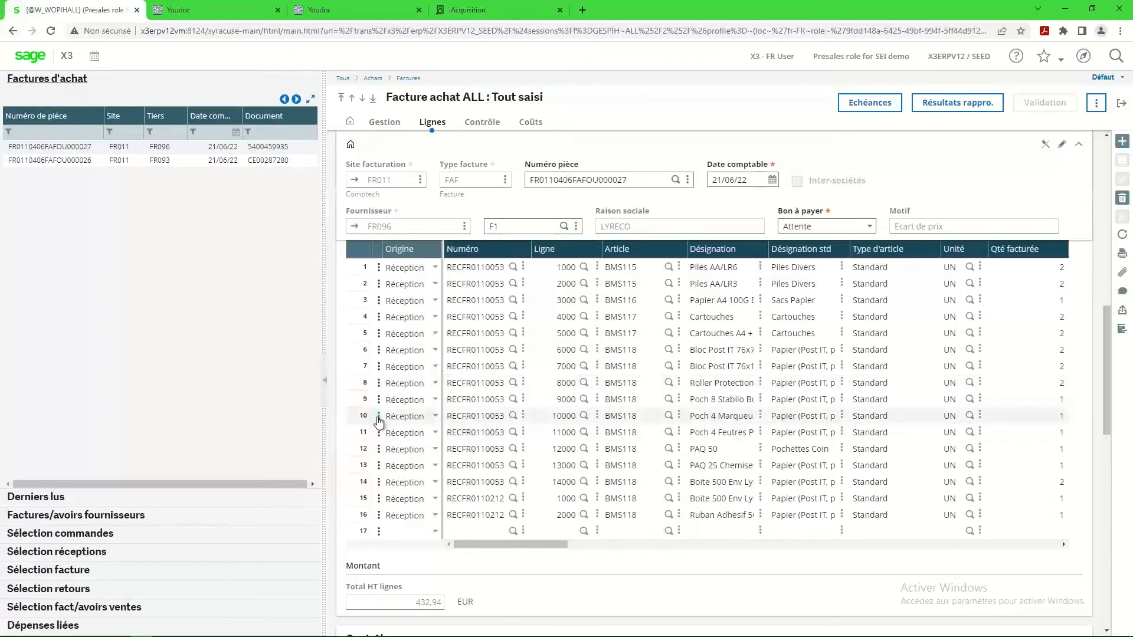
# Open the LYRECO invoice's linked GED document in Youdoc.
pyautogui.click(1098, 105)
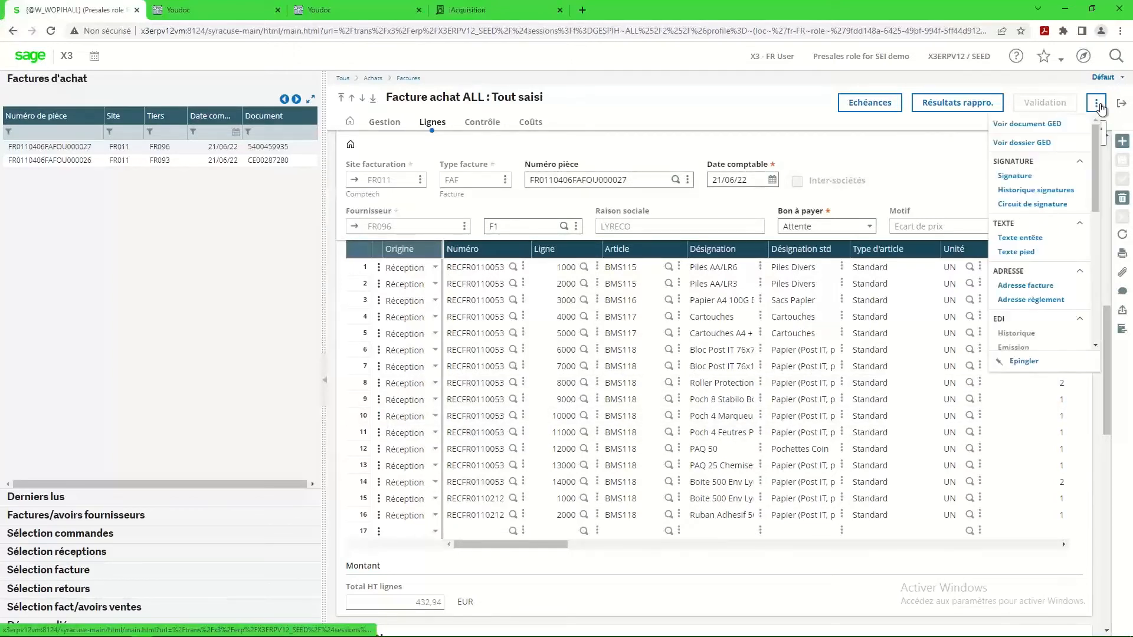
pyautogui.click(1030, 125)
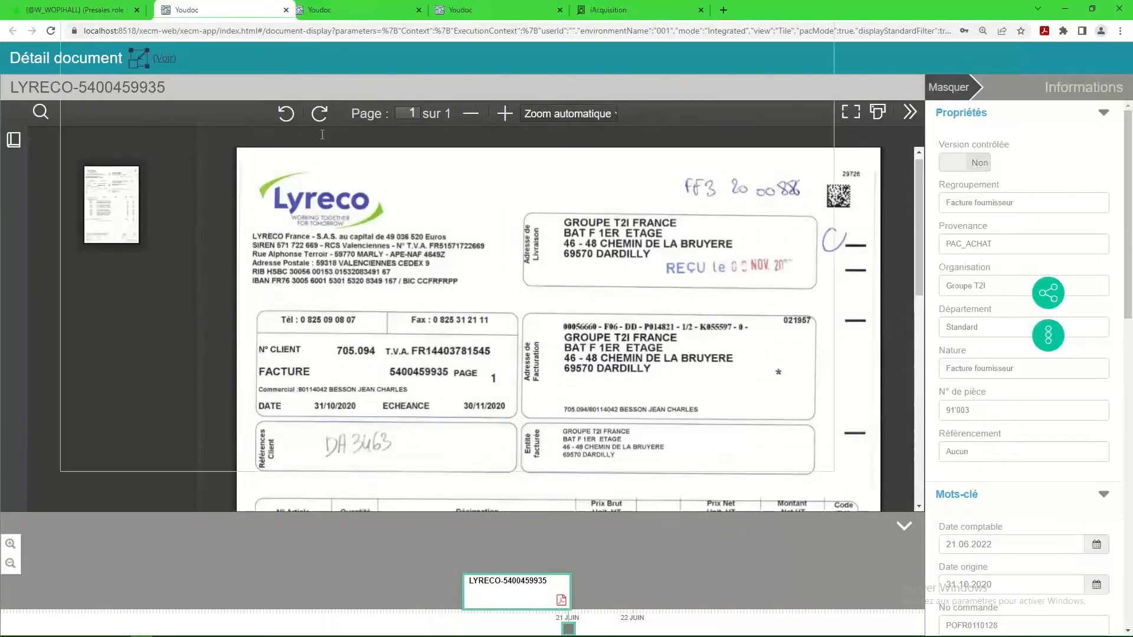
pyautogui.moveTo(322, 134); pyautogui.dragTo(277, 7)
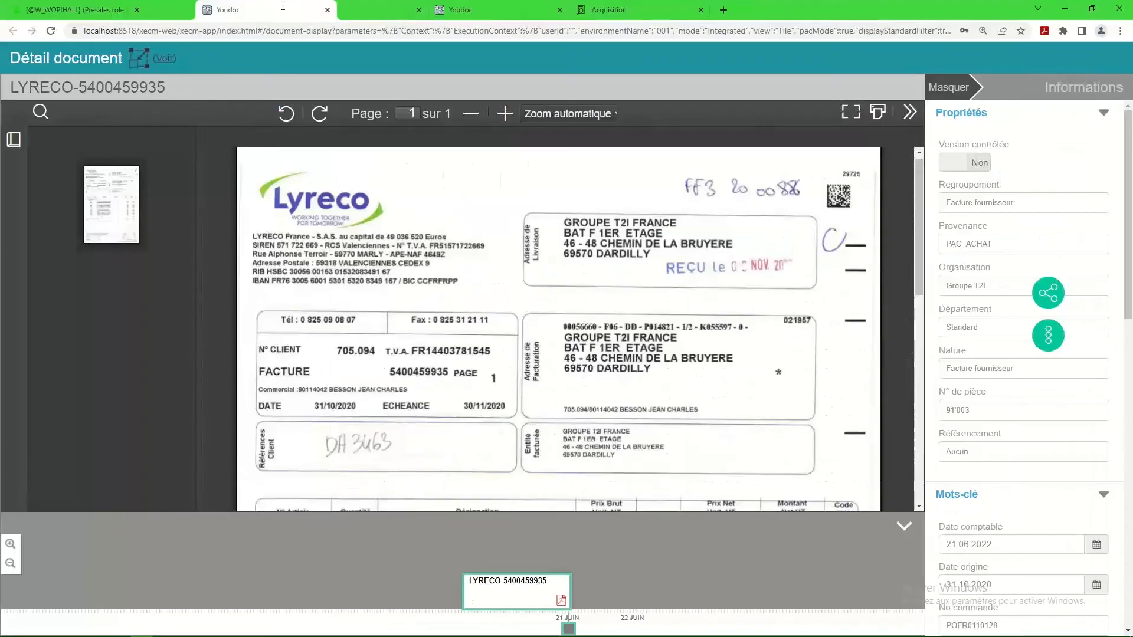
# Switch back to Sage X3, delete line 9 of the LYRECO invoice and abandon the modification.
pyautogui.click(108, 10)
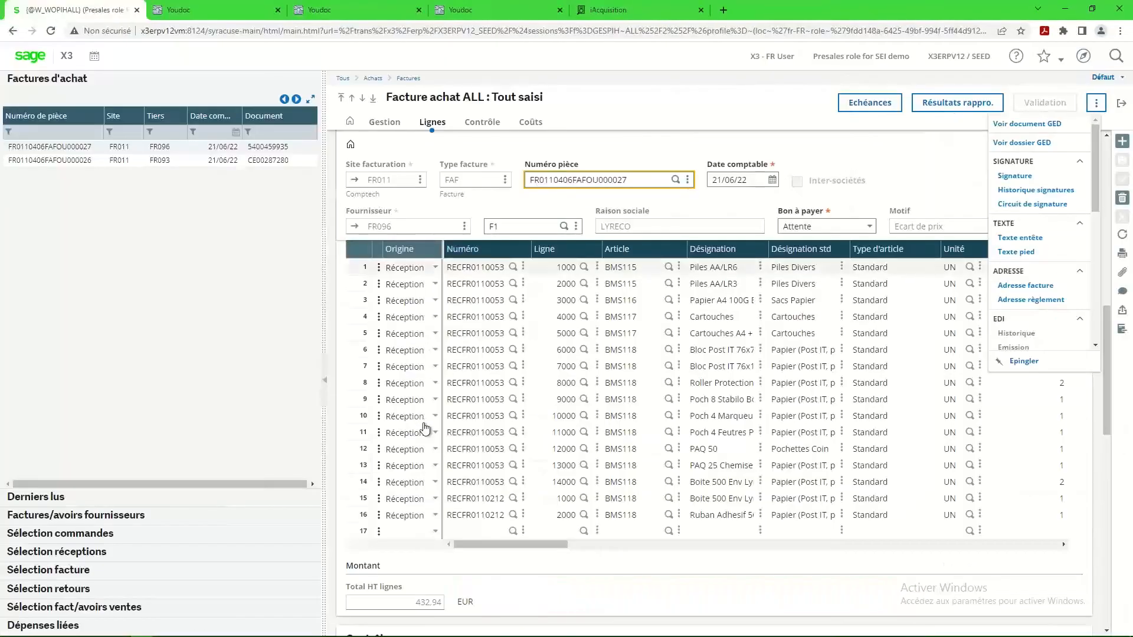
pyautogui.click(379, 399)
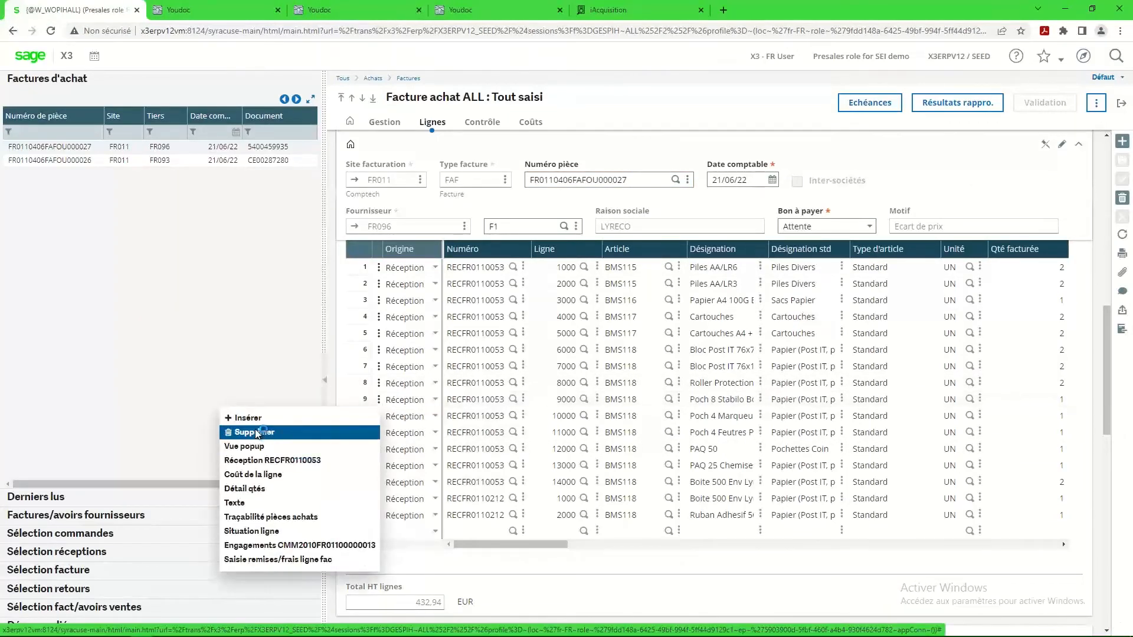
pyautogui.click(256, 435)
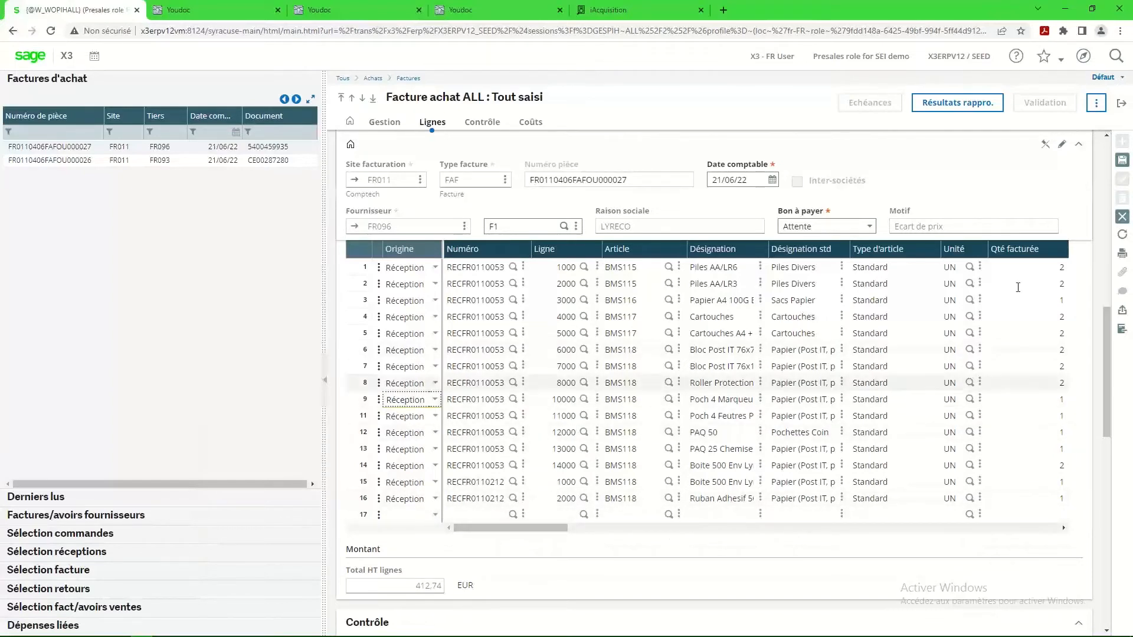
pyautogui.click(1123, 217)
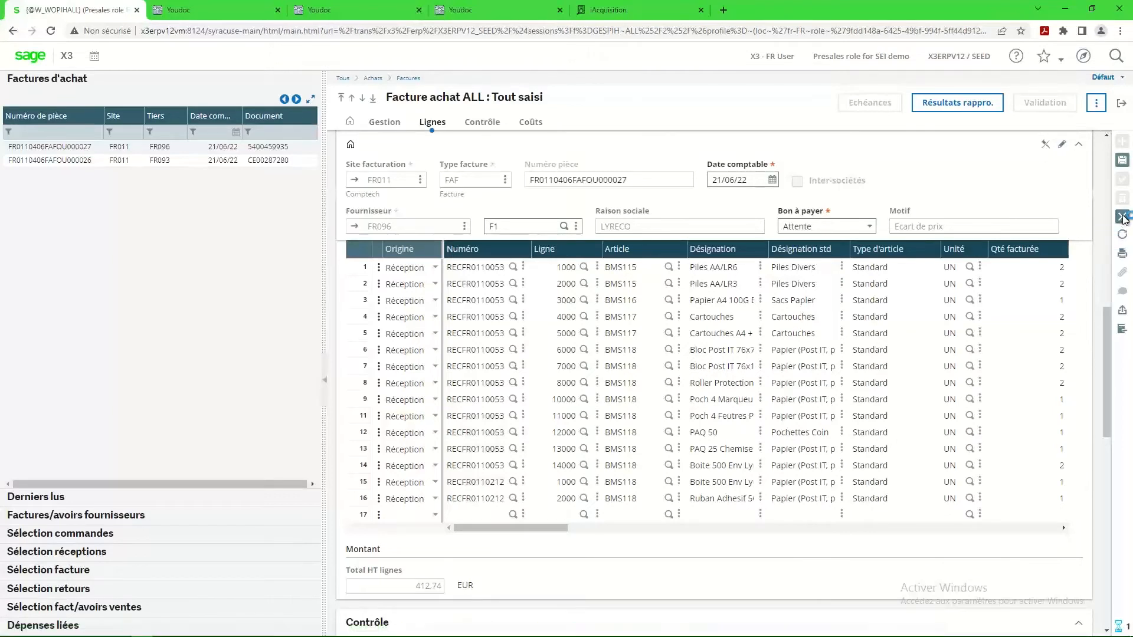
# Leave the purchase invoices and review the WITKOWSKA third-party supplier invoice's header, analytical sections and accounting lines.
pyautogui.click(1123, 105)
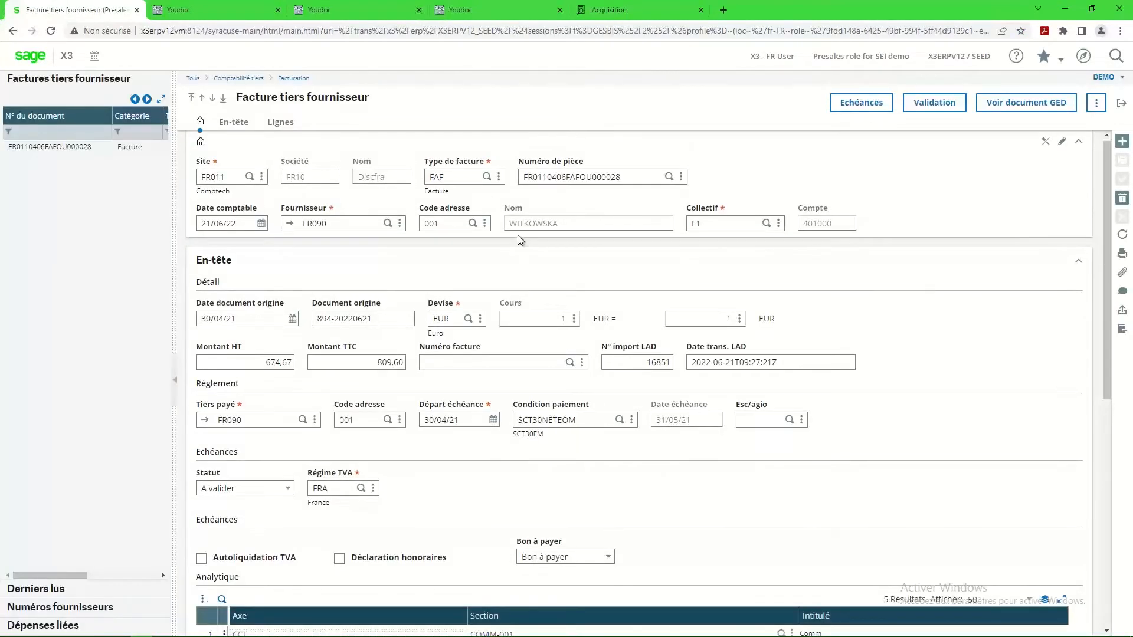
pyautogui.click(71, 148)
pyautogui.scroll(-3, 328, 402)
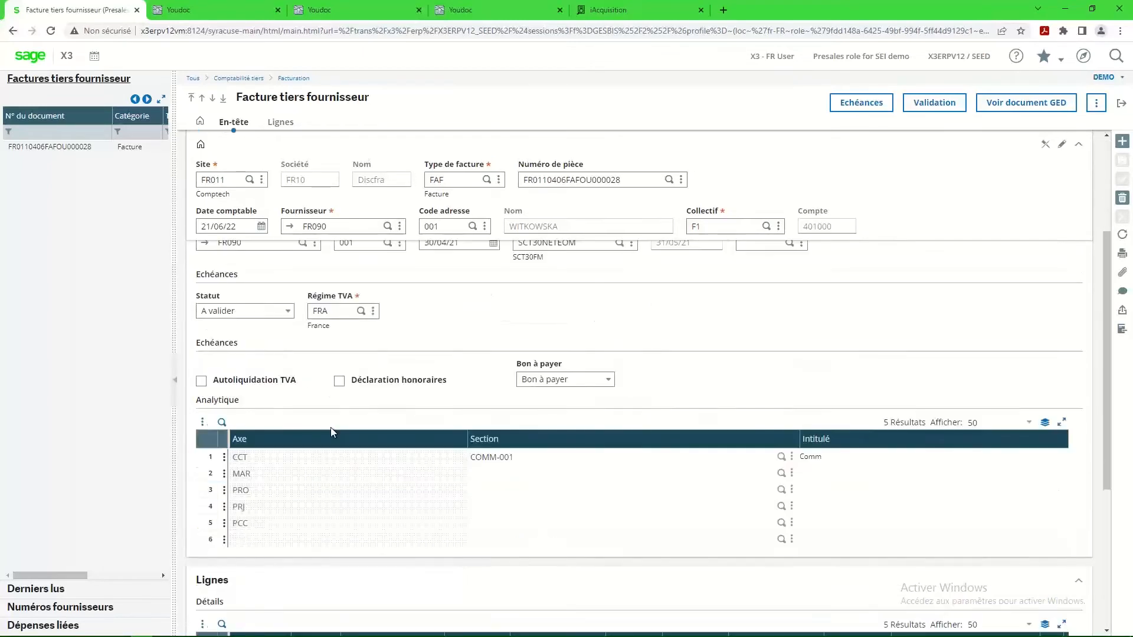
pyautogui.scroll(-4, 295, 461)
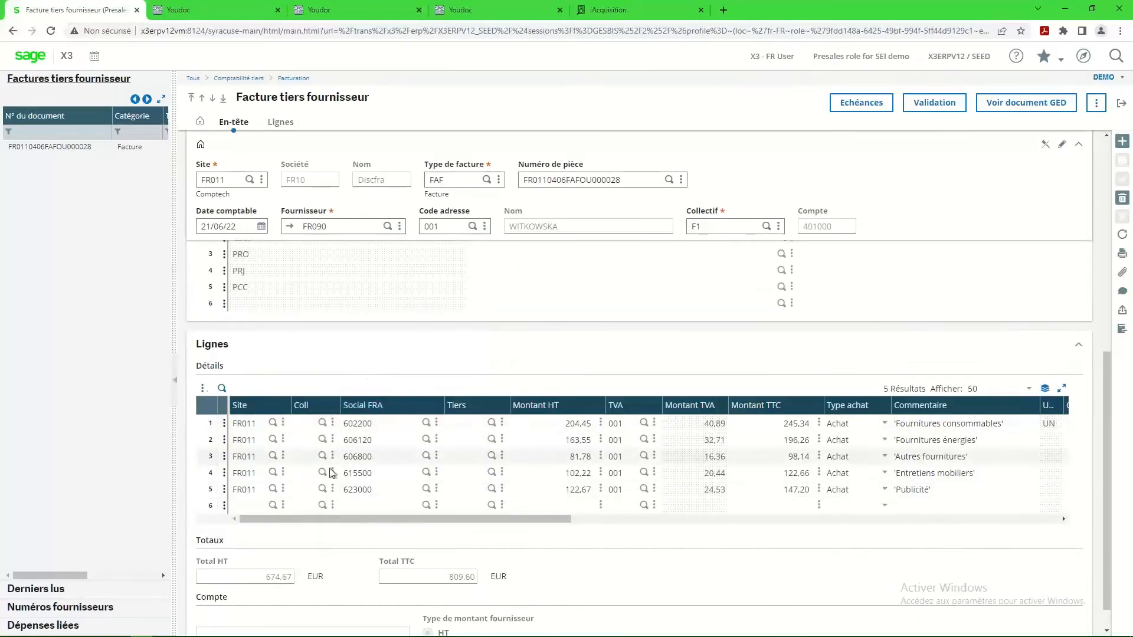
# Open supplier FR090's financial data, examine the coefficients and allocations of its FRFRAISGEN account scheme, and return to the invoice.
pyautogui.click(290, 228)
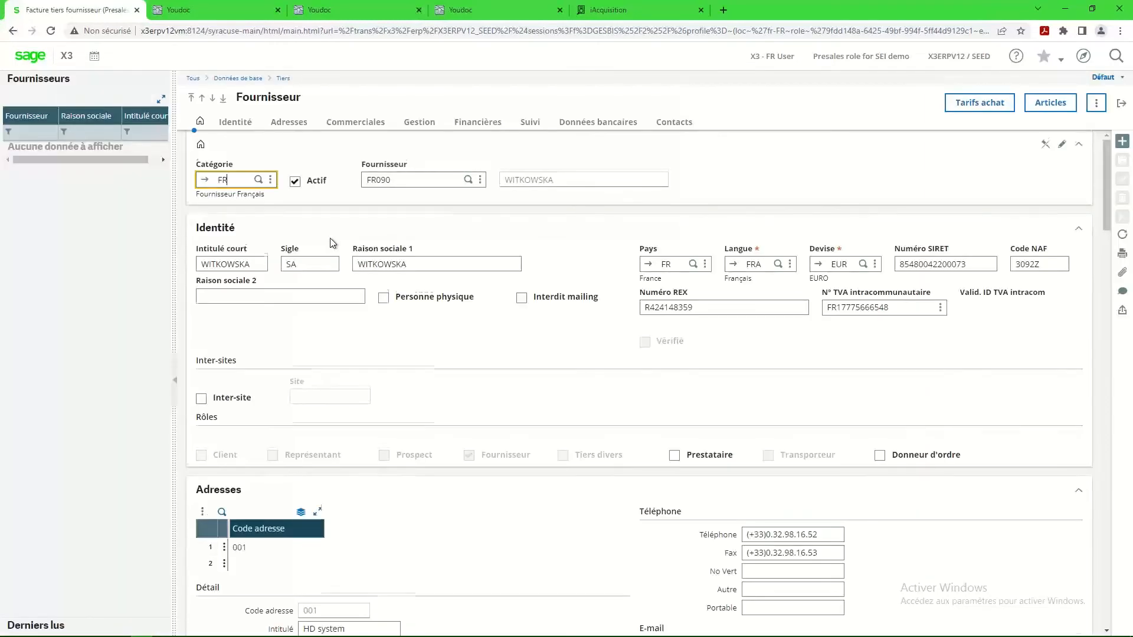
pyautogui.click(476, 124)
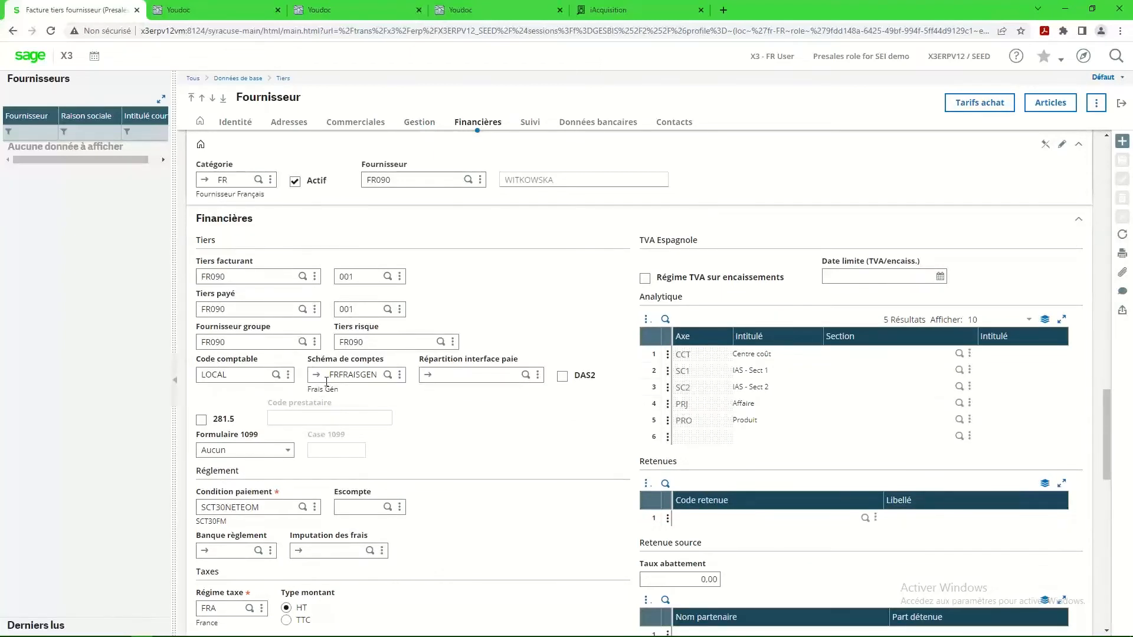
pyautogui.click(317, 378)
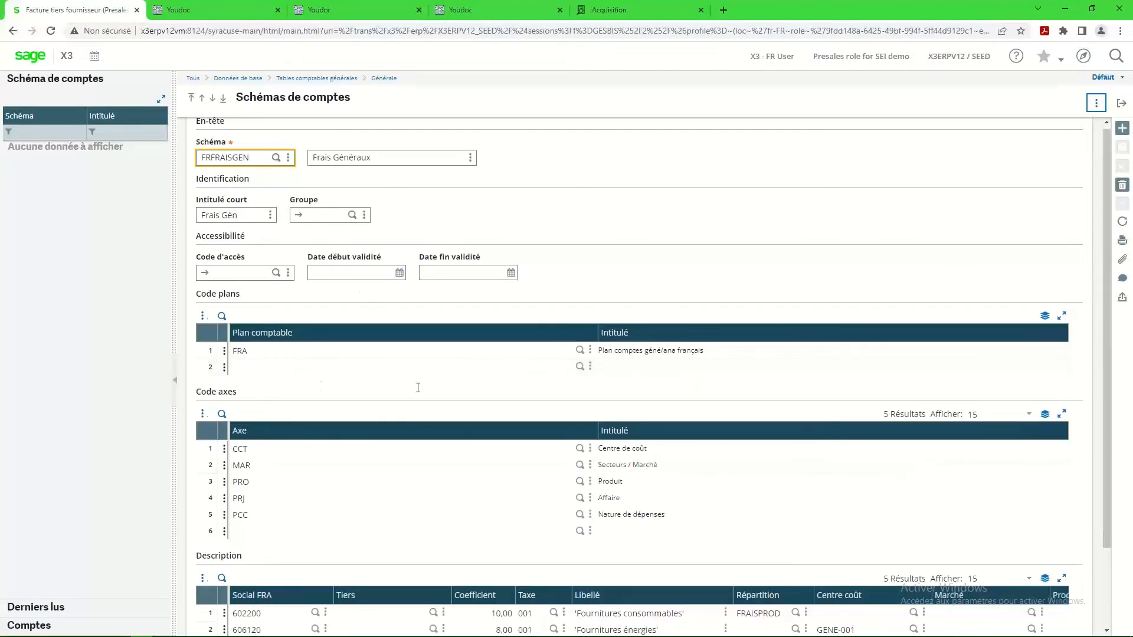
pyautogui.scroll(-2, 418, 388)
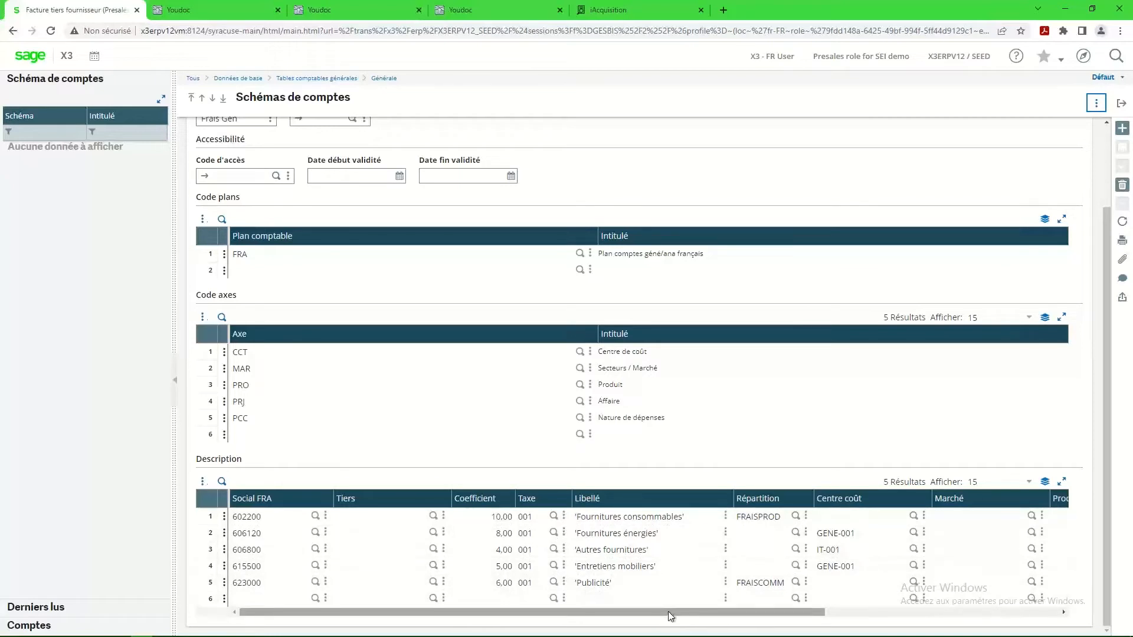
pyautogui.moveTo(671, 617); pyautogui.dragTo(814, 617)
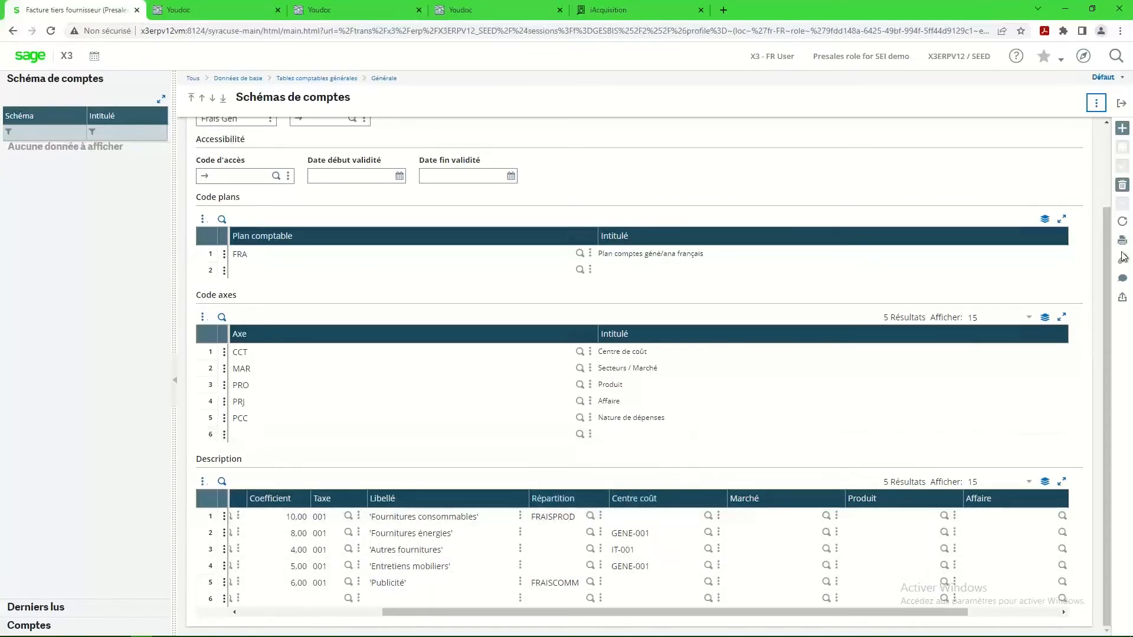
pyautogui.click(1125, 104)
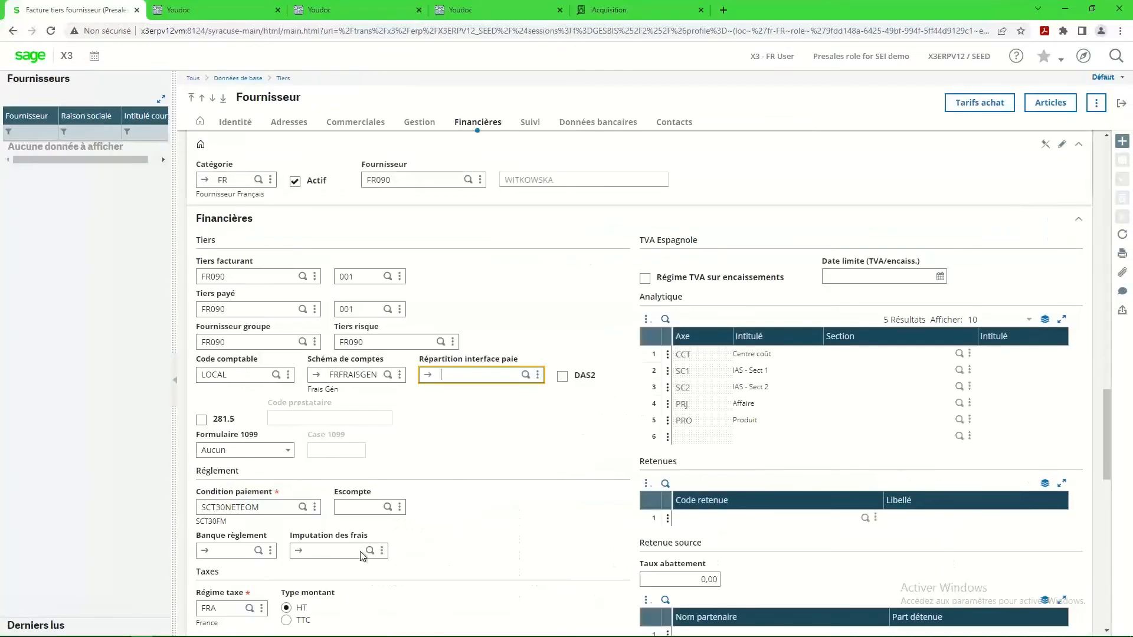
pyautogui.scroll(-8, 370, 535)
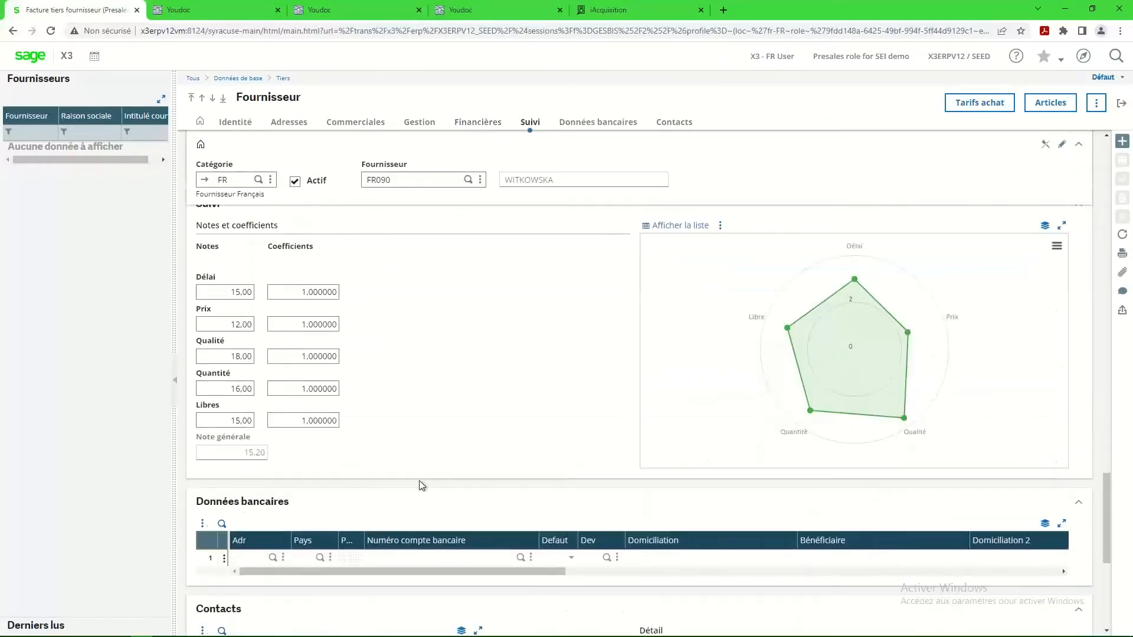
pyautogui.scroll(5, 420, 482)
pyautogui.click(1122, 106)
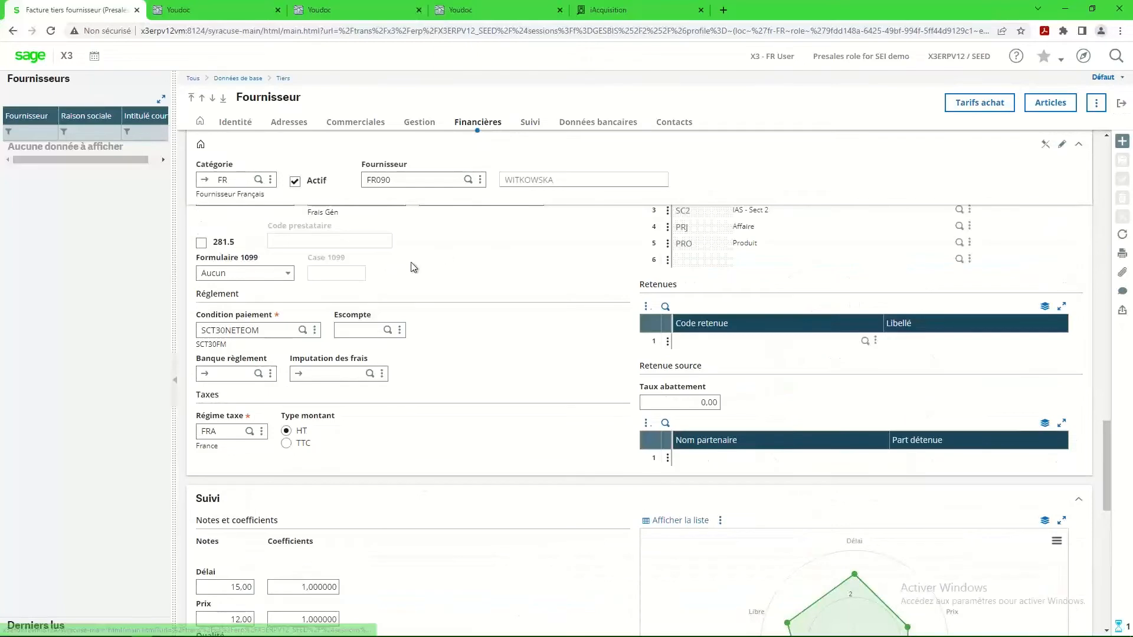
# Review the WITKOWSKA invoice's detail lines and open its linked GED document in Youdoc.
pyautogui.scroll(-6, 328, 522)
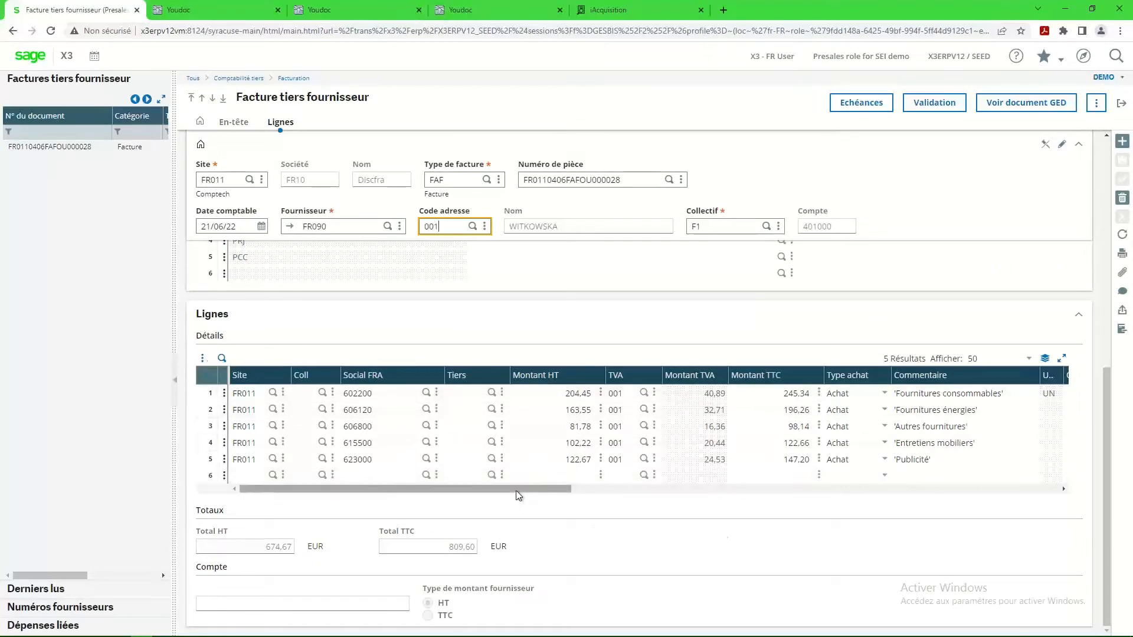
pyautogui.moveTo(516, 493); pyautogui.dragTo(270, 503)
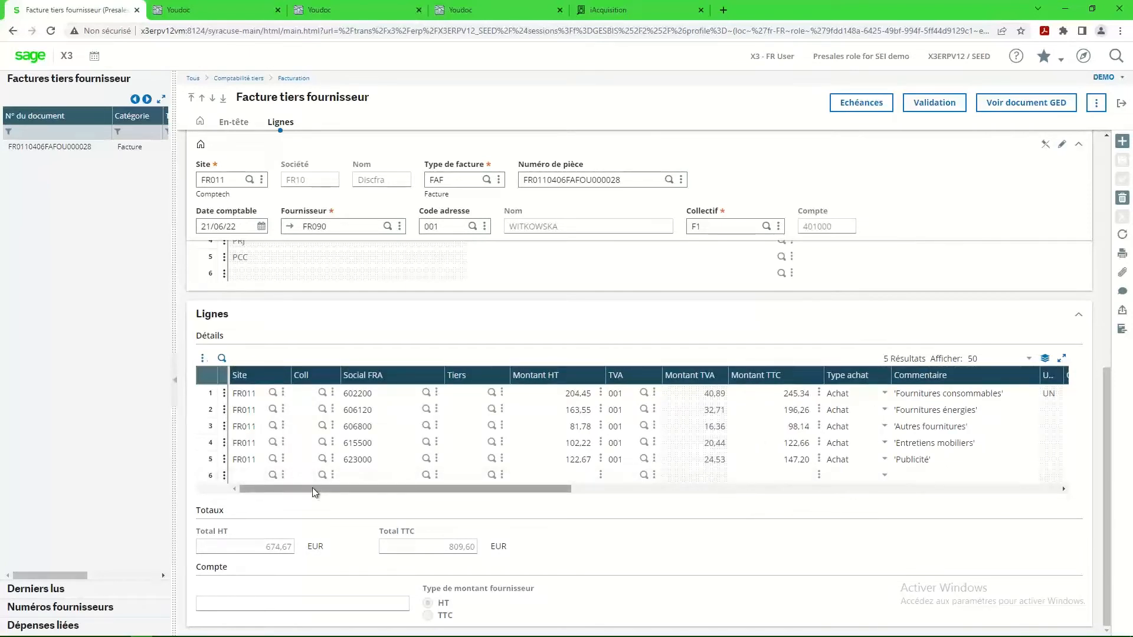
pyautogui.click(1027, 104)
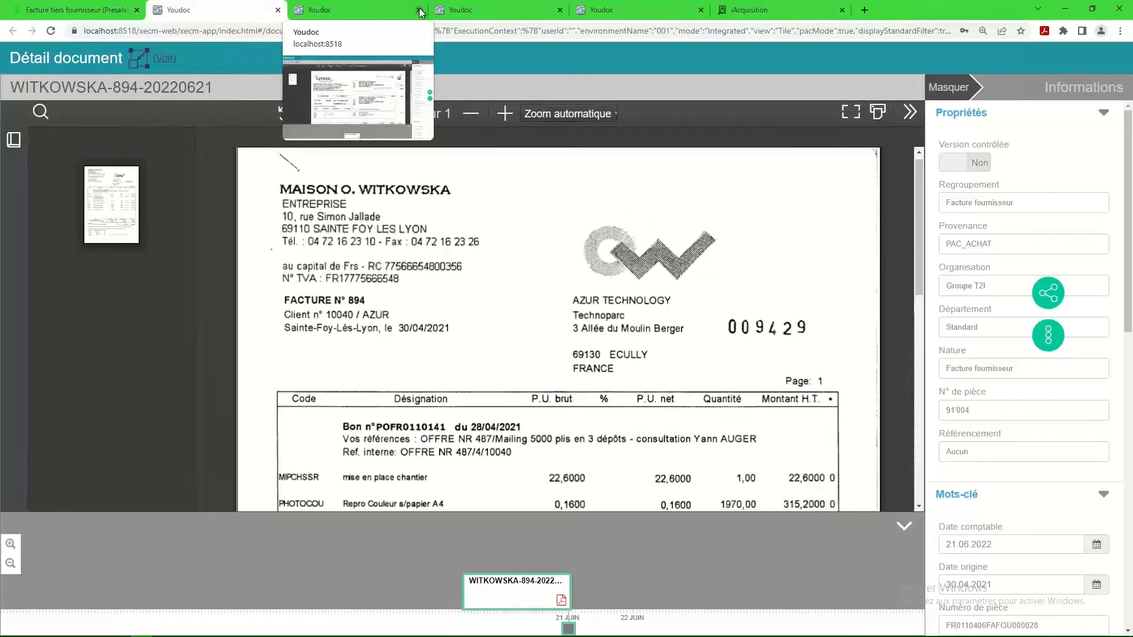
# Minimise the browser, launch Youdoc Gestion from the desktop and open its document search.
pyautogui.click(1068, 12)
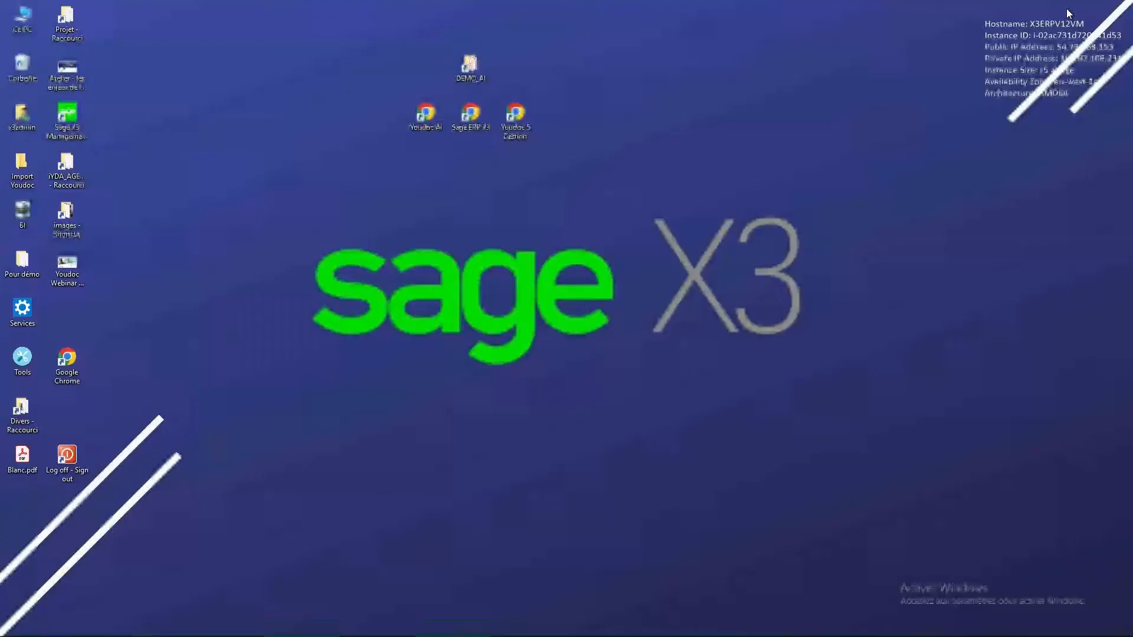
pyautogui.doubleClick(521, 118)
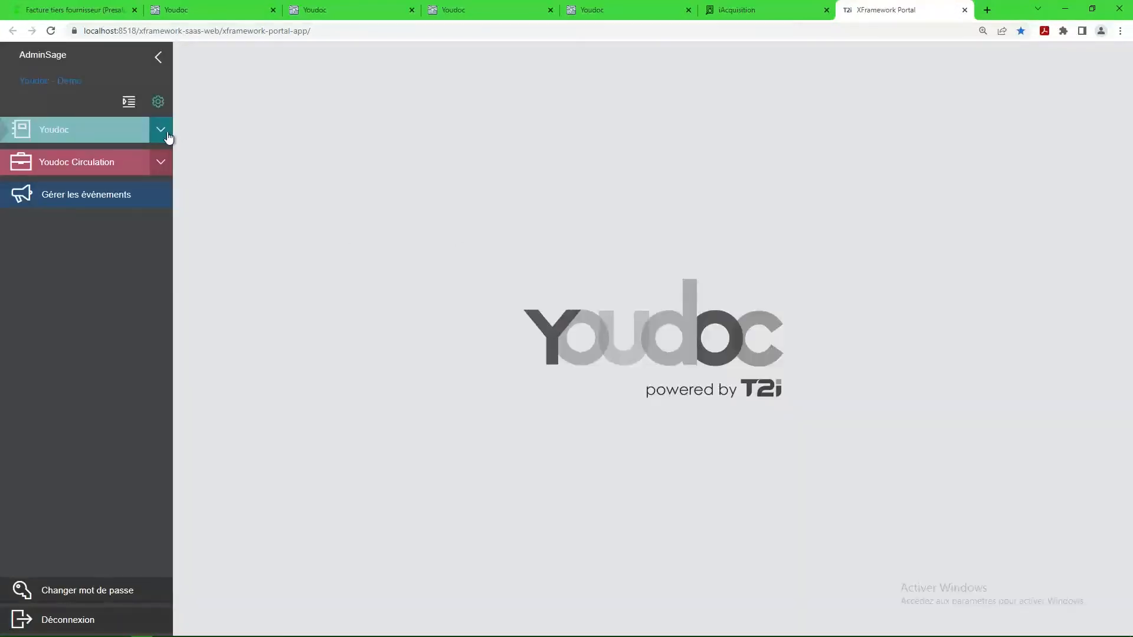
pyautogui.click(160, 131)
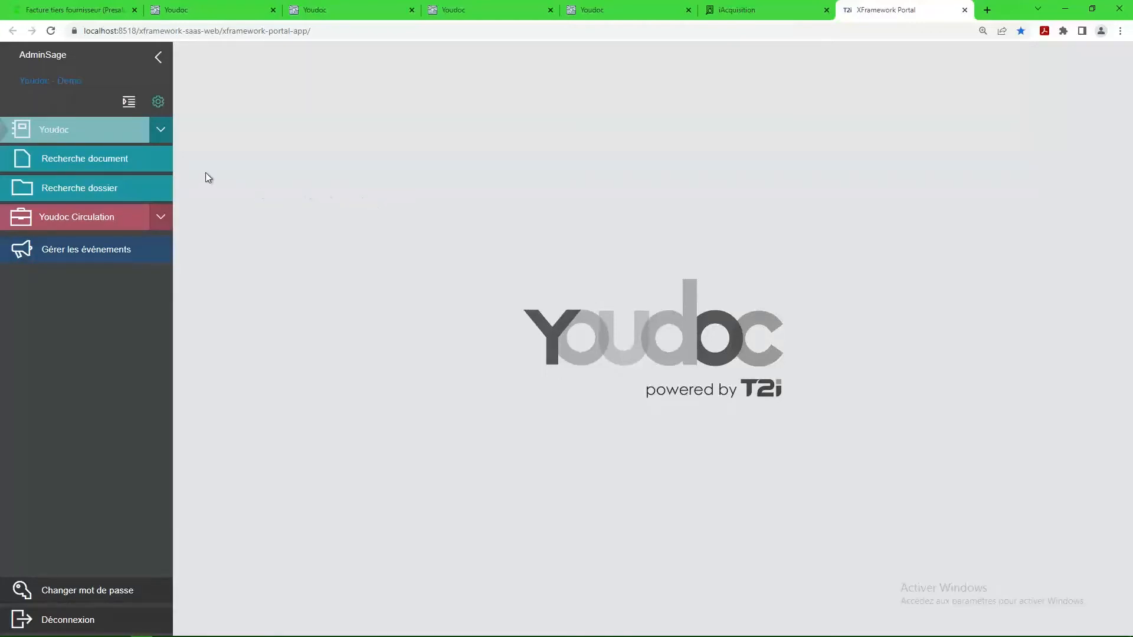
pyautogui.click(94, 157)
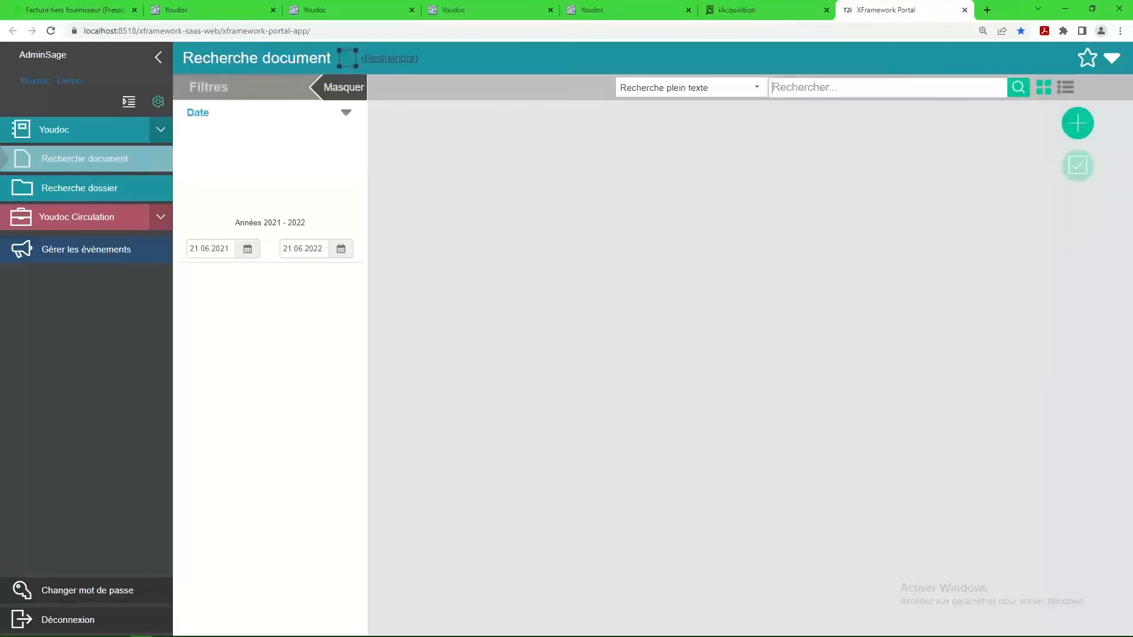
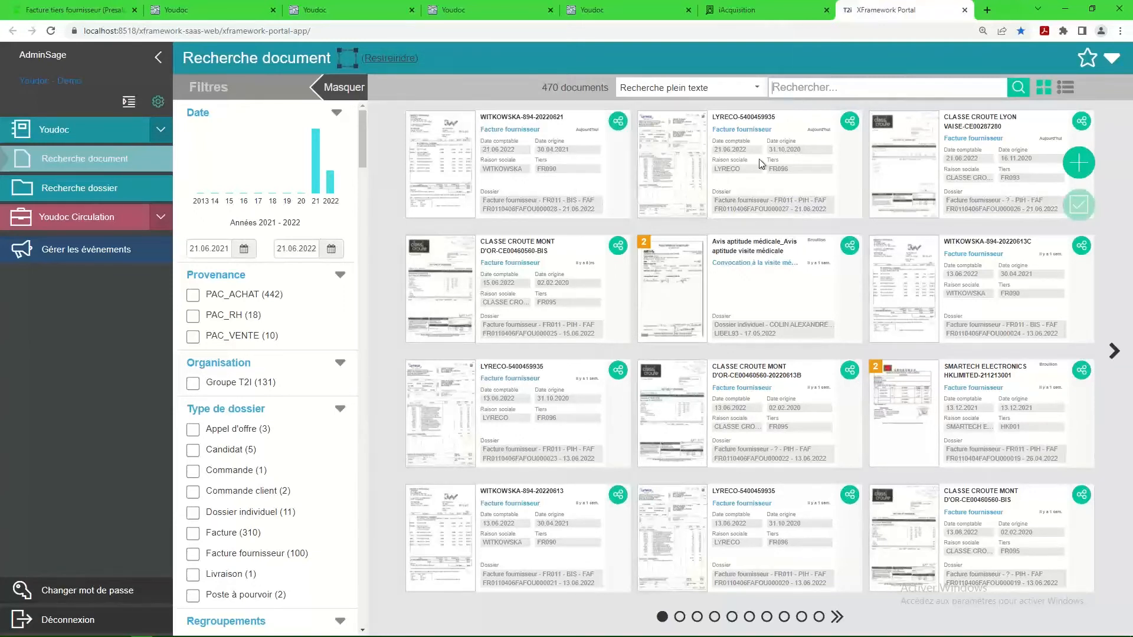
# Run a full-text document search for "Facture LYRECO".
pyautogui.click(758, 89)
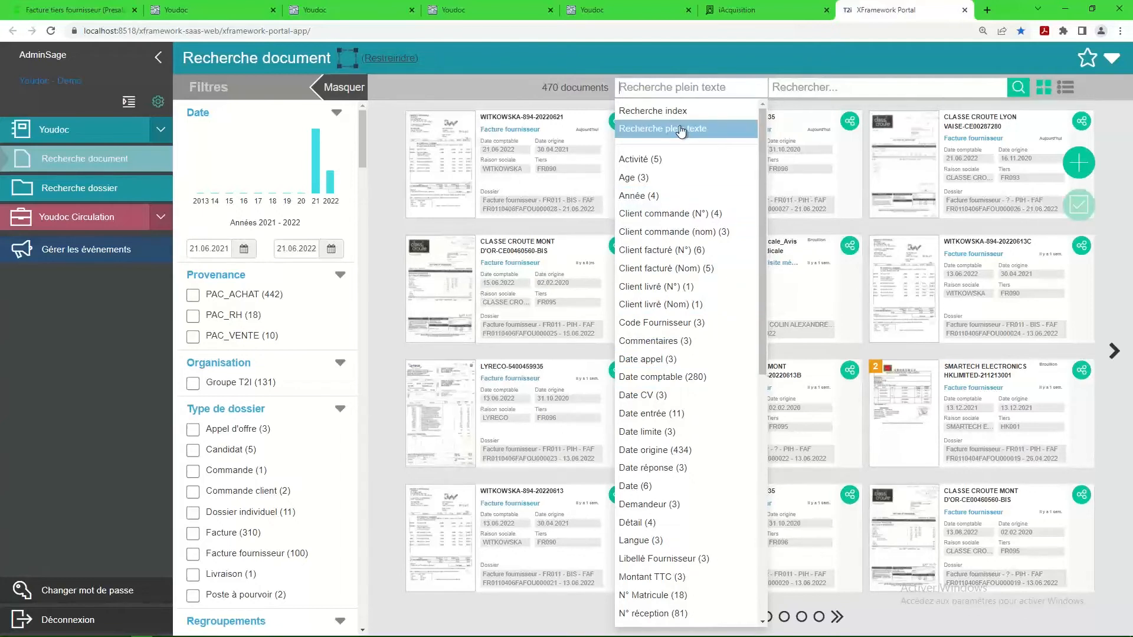
pyautogui.click(838, 89)
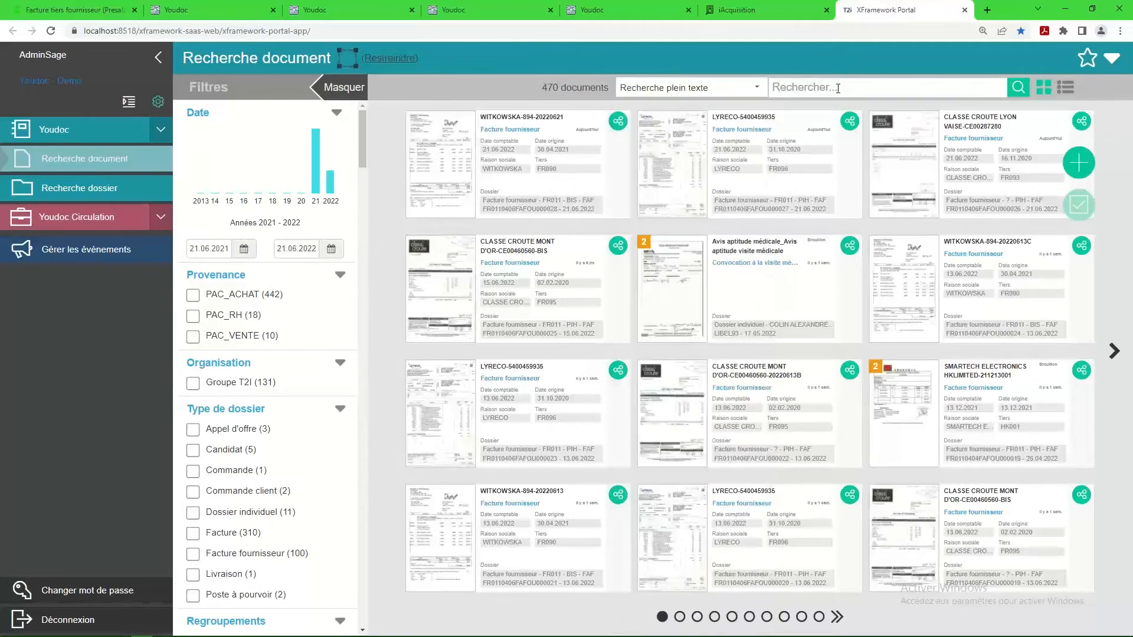
pyautogui.click(840, 88)
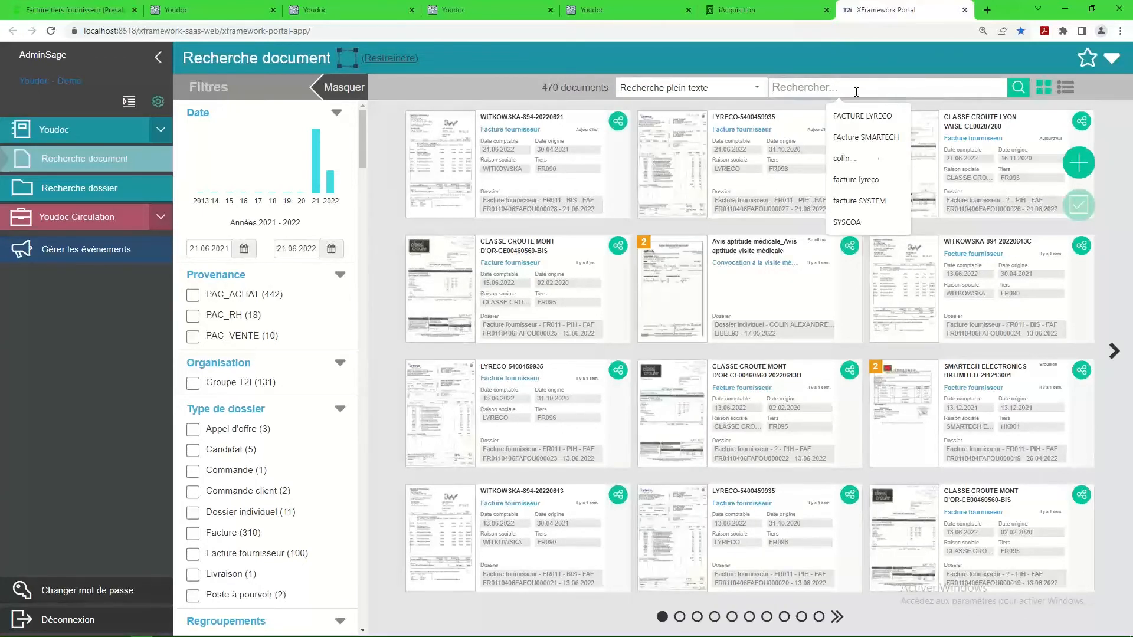
pyautogui.write('F')
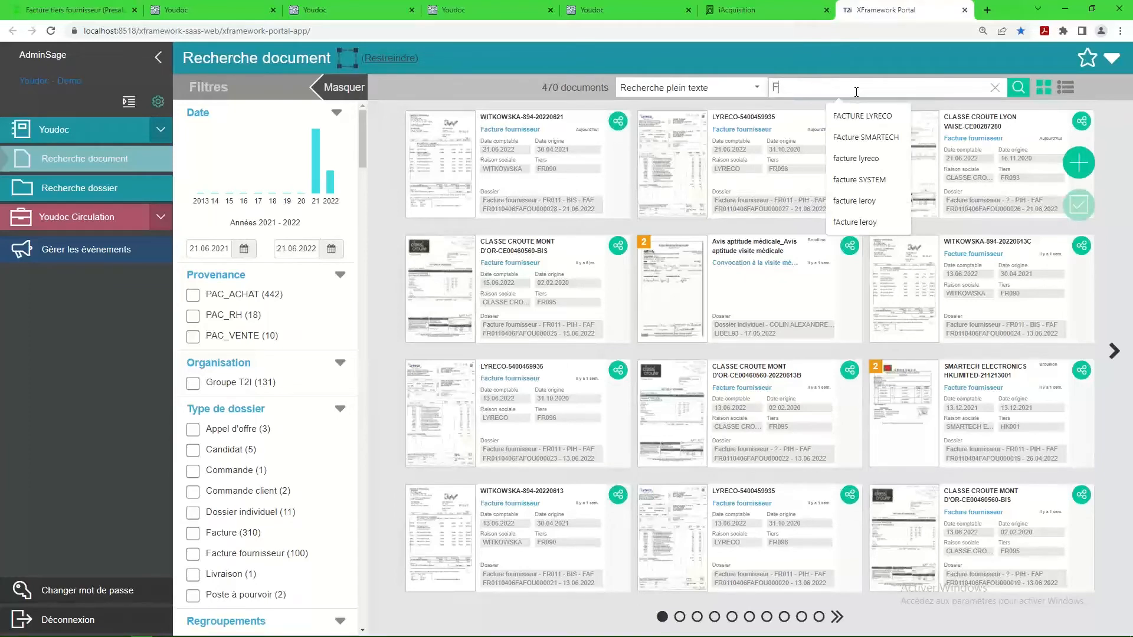
pyautogui.write('acture')
pyautogui.press('Return')
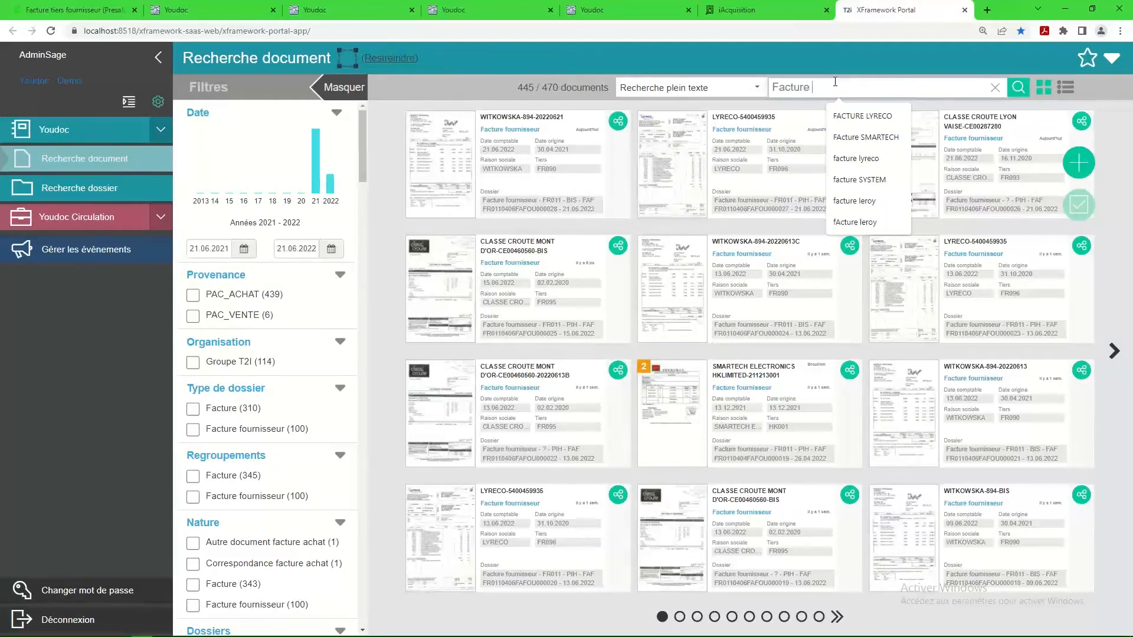
pyautogui.write('LYRECO')
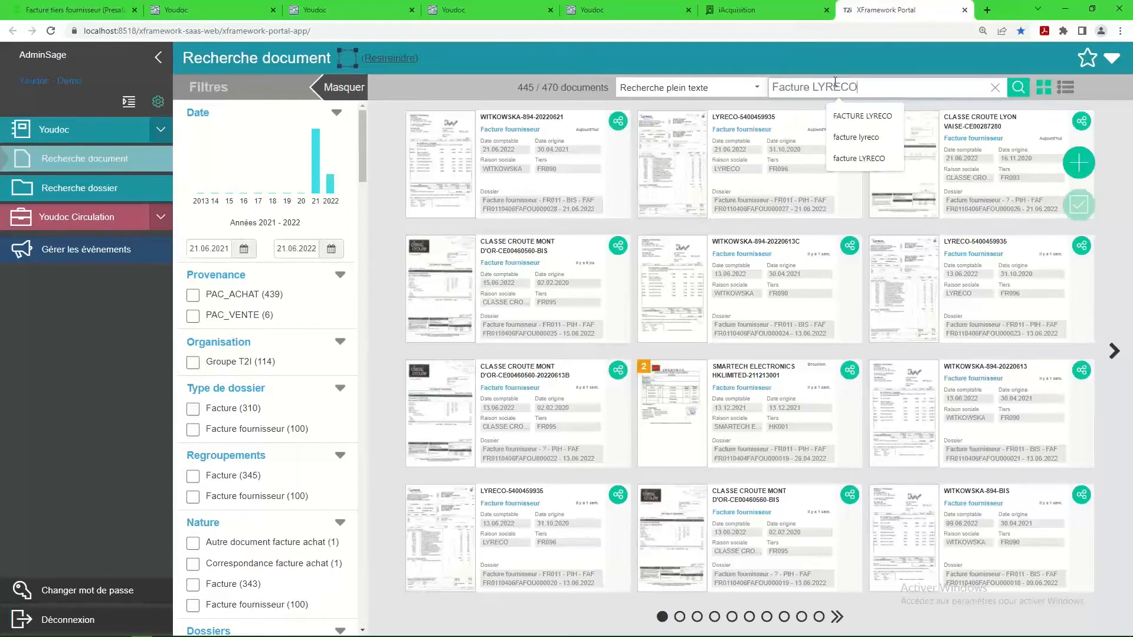
pyautogui.press('Return')
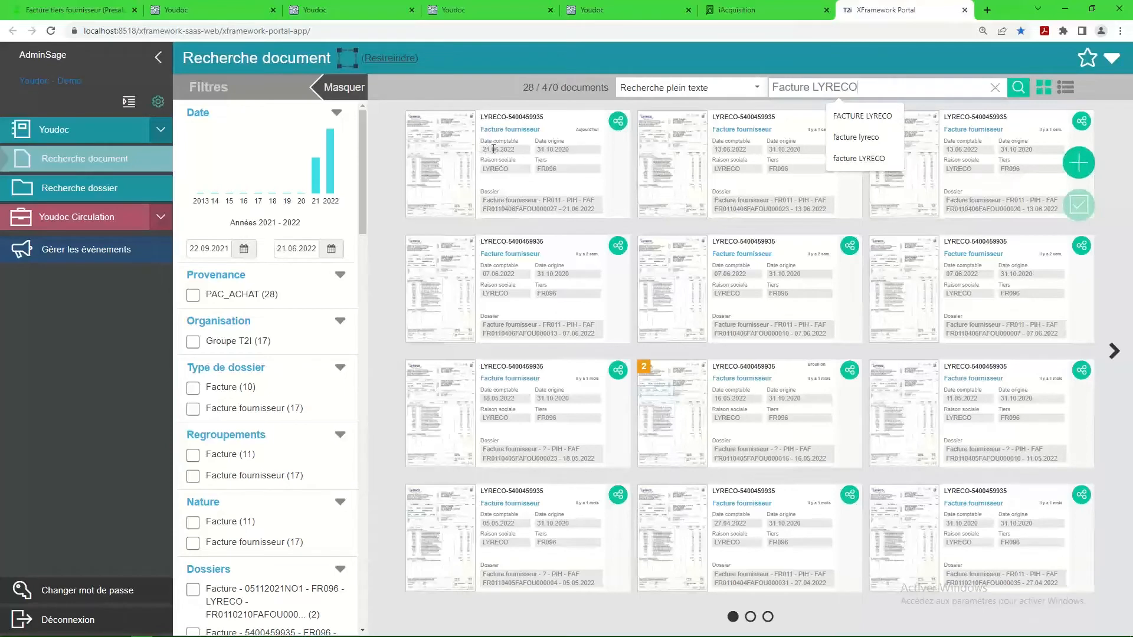
# Open the first LYRECO invoice found, view its sharing options and editable properties, and leave editing without saving.
pyautogui.click(444, 160)
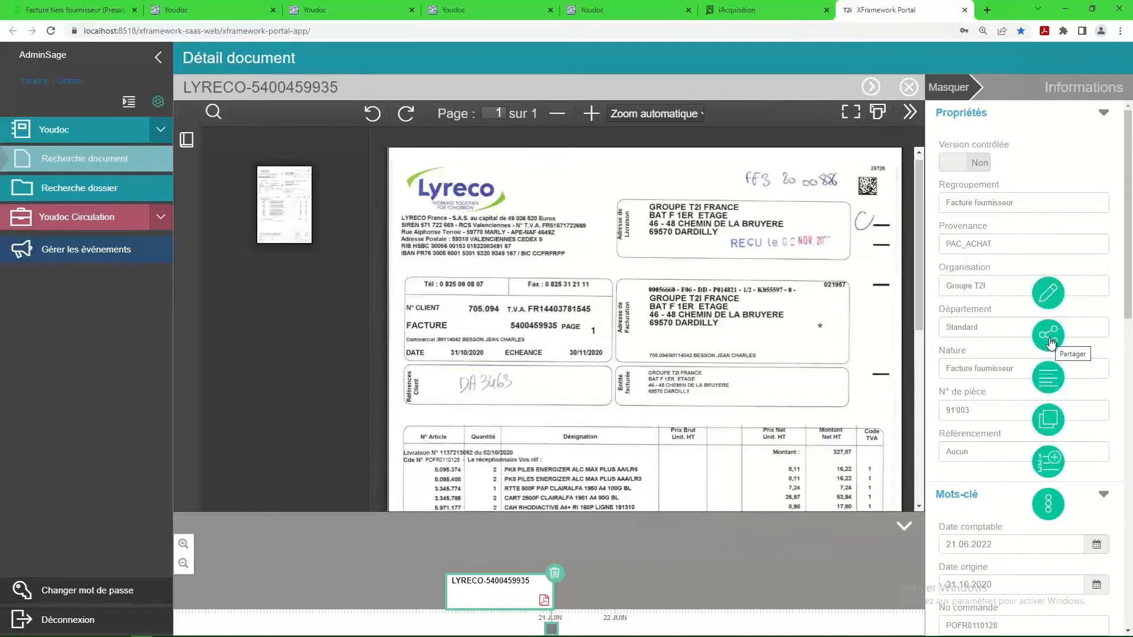
pyautogui.click(1050, 342)
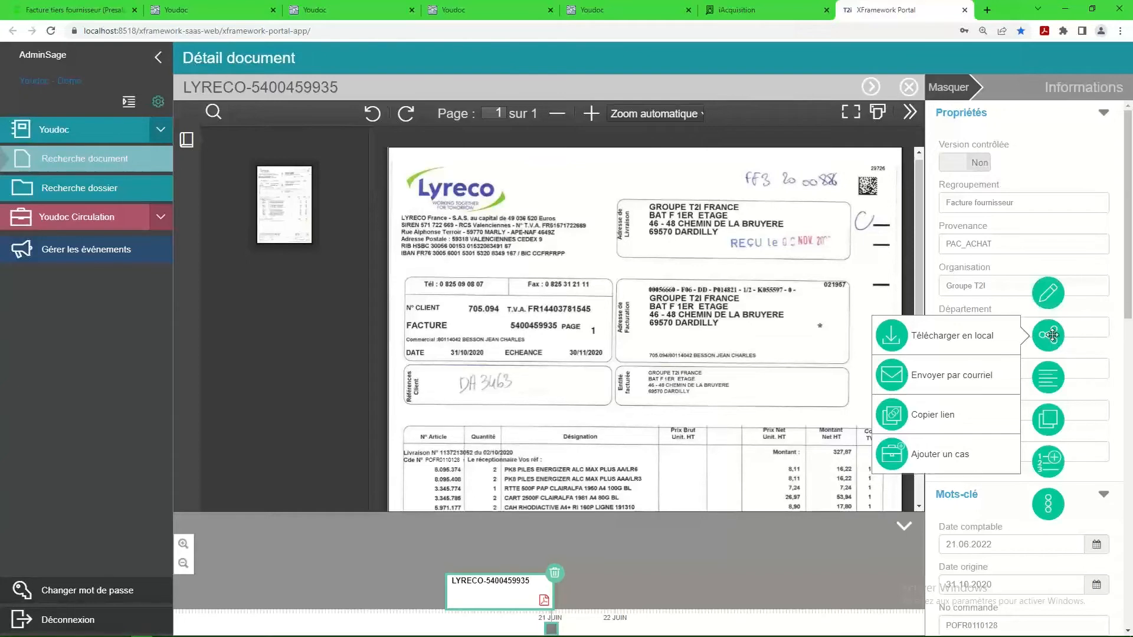
pyautogui.click(1050, 379)
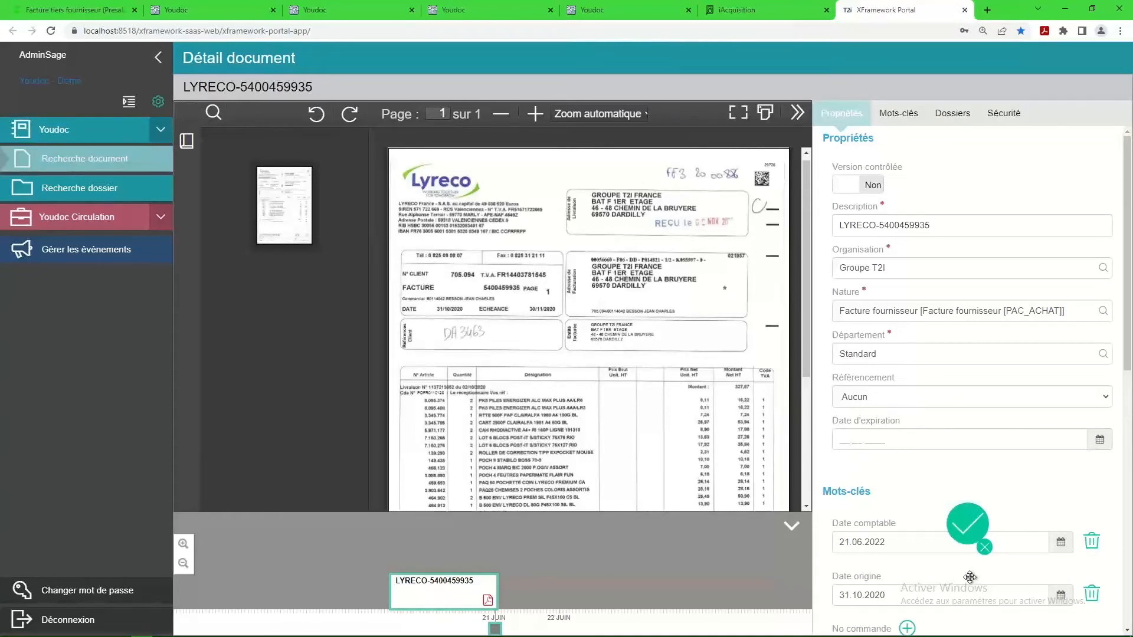
pyautogui.click(985, 548)
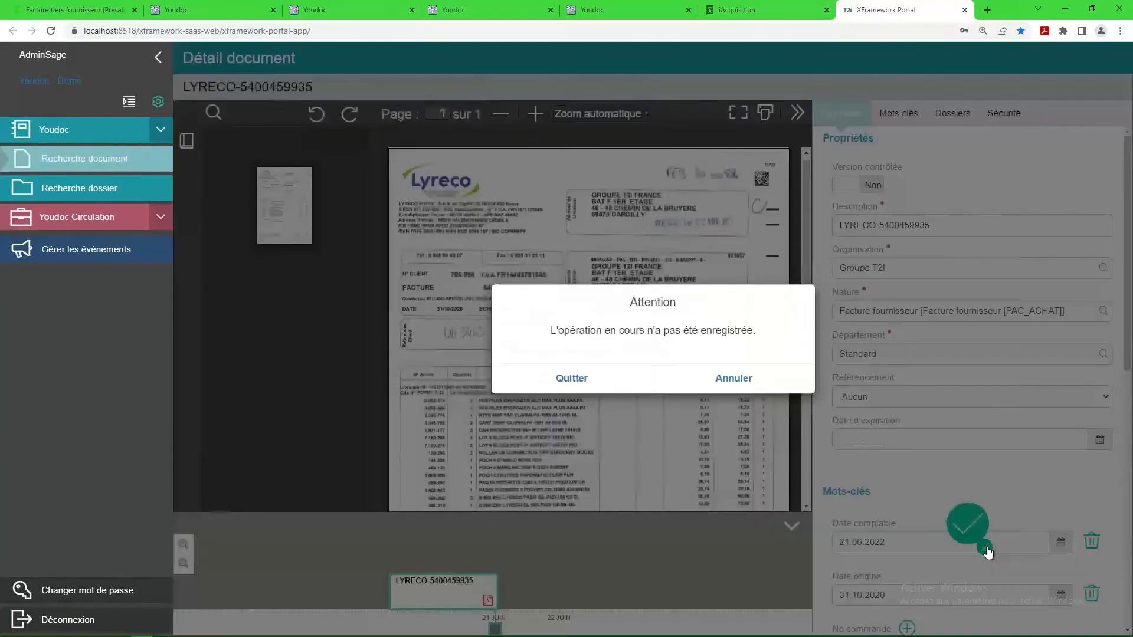
pyautogui.click(573, 378)
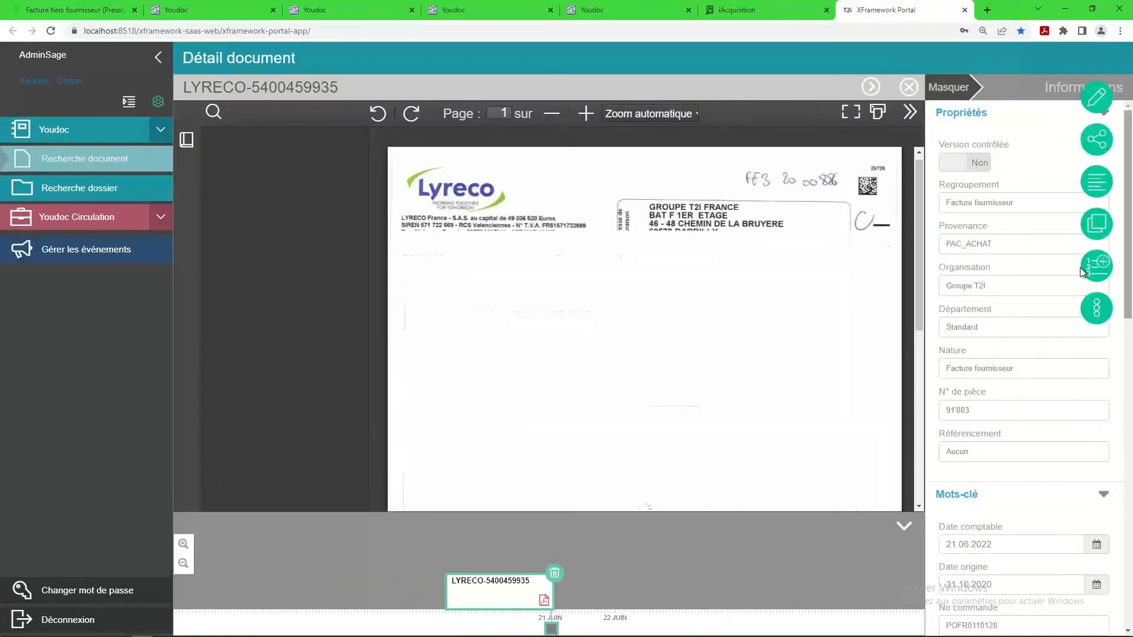
# Create a new version of the open LYRECO invoice and review its properties, keywords and additional document actions.
pyautogui.click(1096, 269)
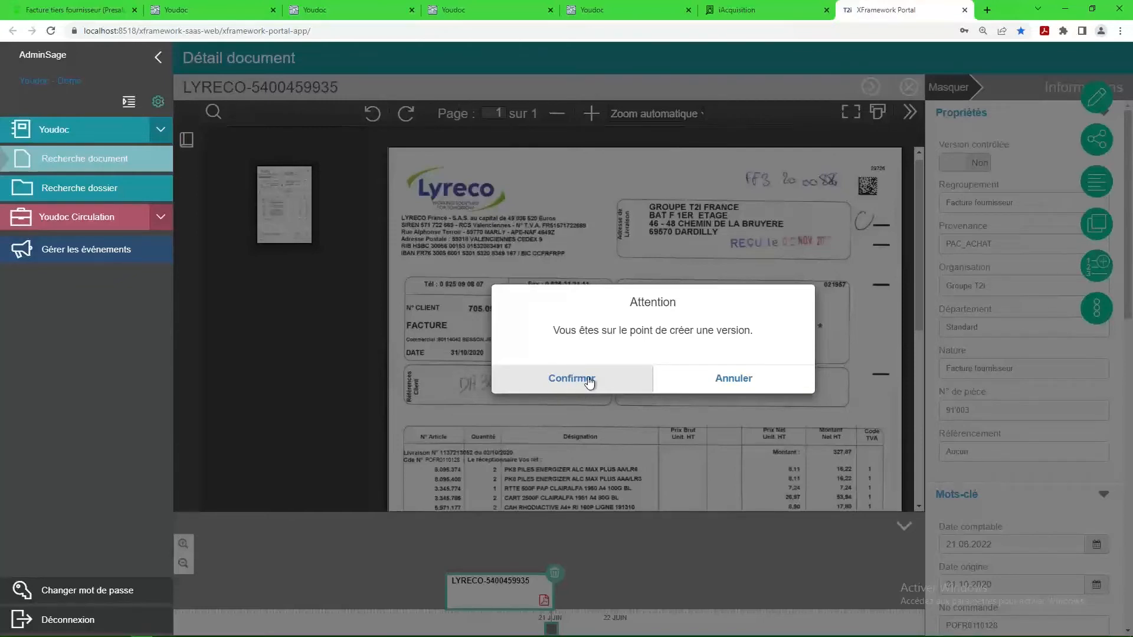
pyautogui.click(589, 382)
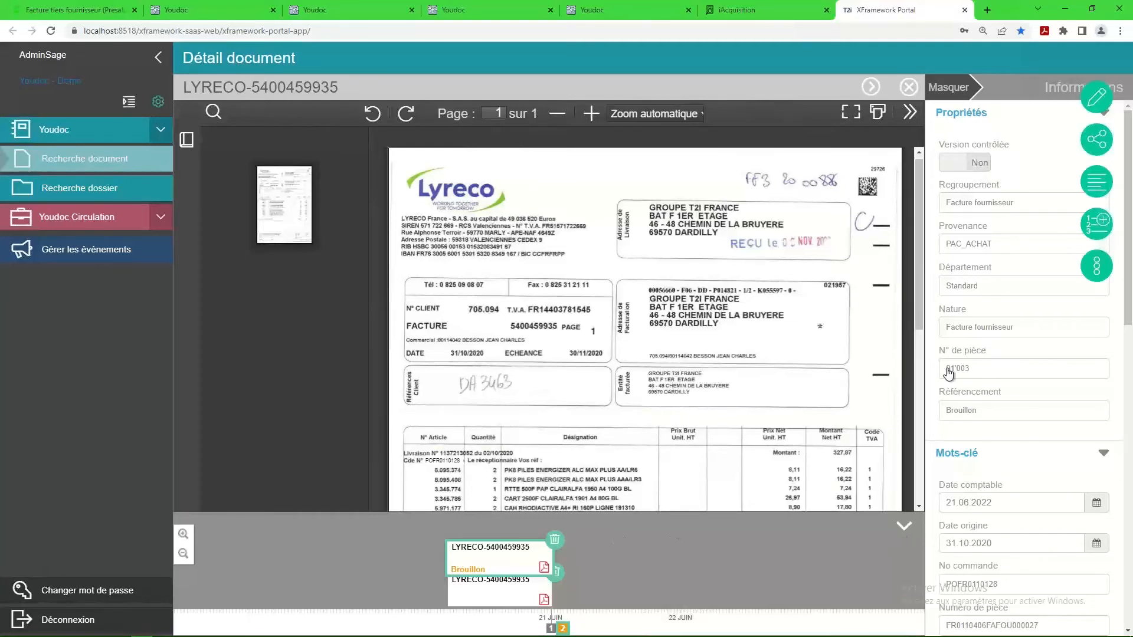
pyautogui.scroll(-1, 986, 498)
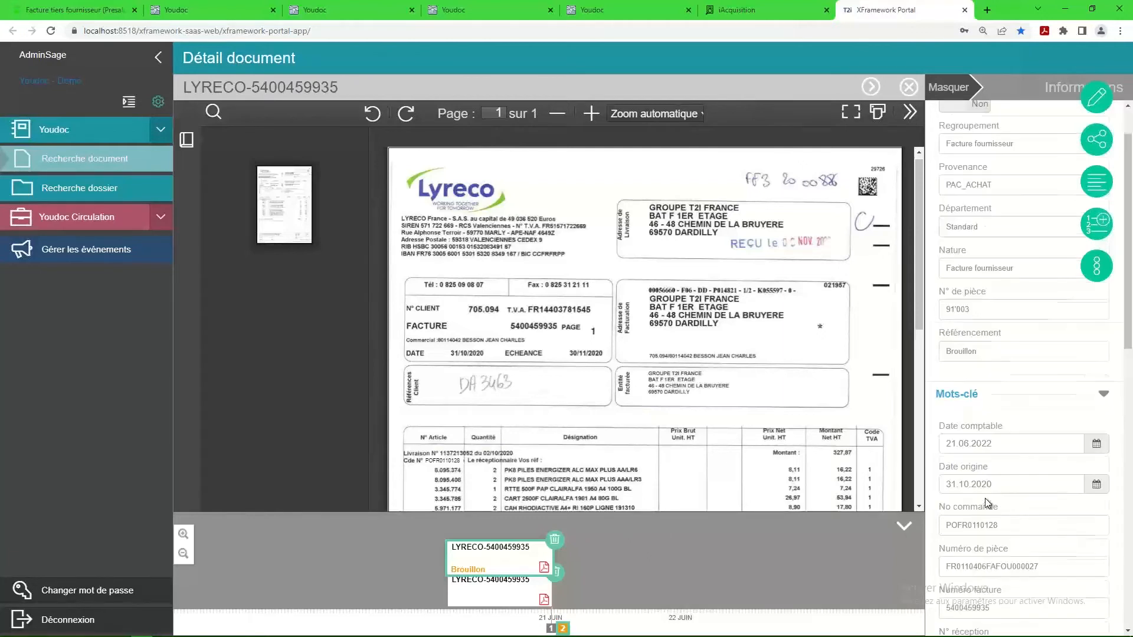
pyautogui.scroll(-5, 985, 496)
pyautogui.scroll(3, 986, 491)
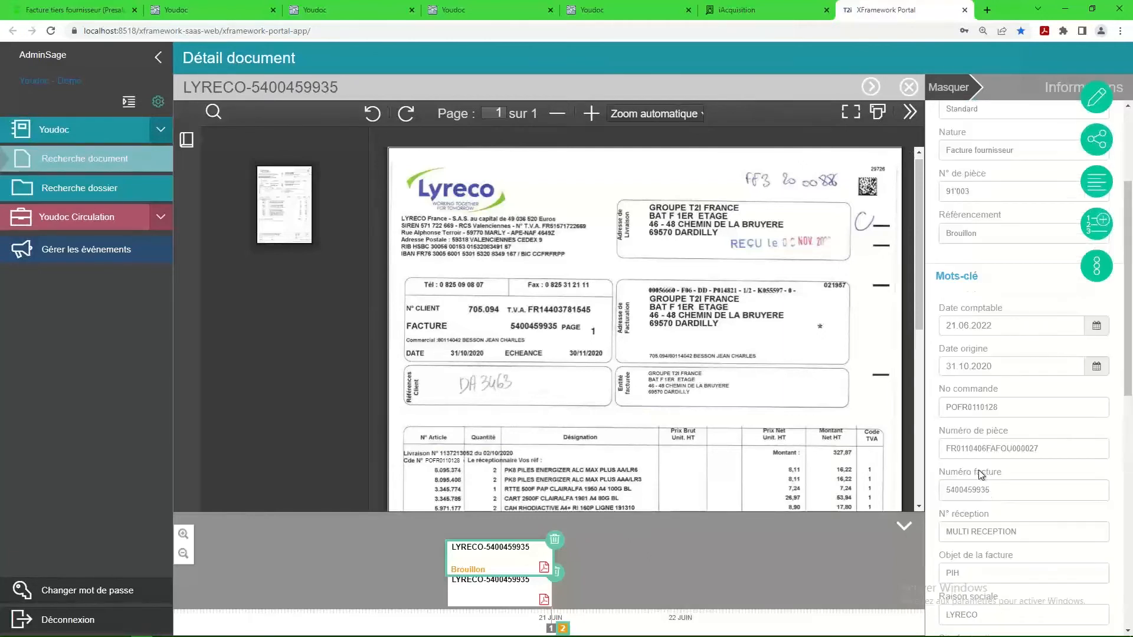
pyautogui.scroll(3, 978, 470)
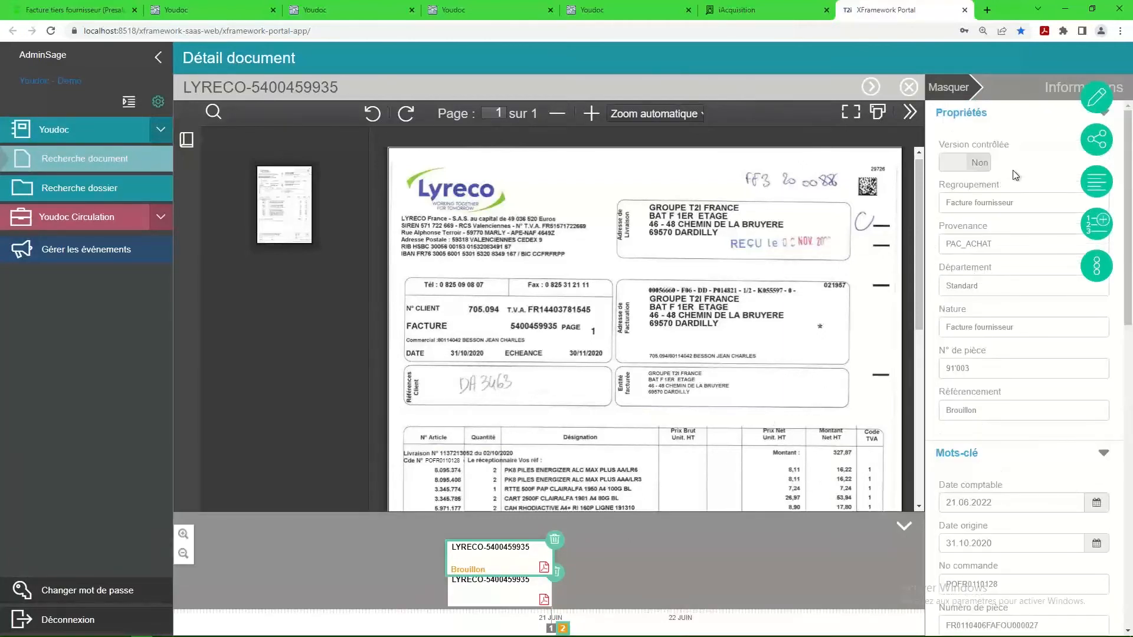
pyautogui.click(1096, 266)
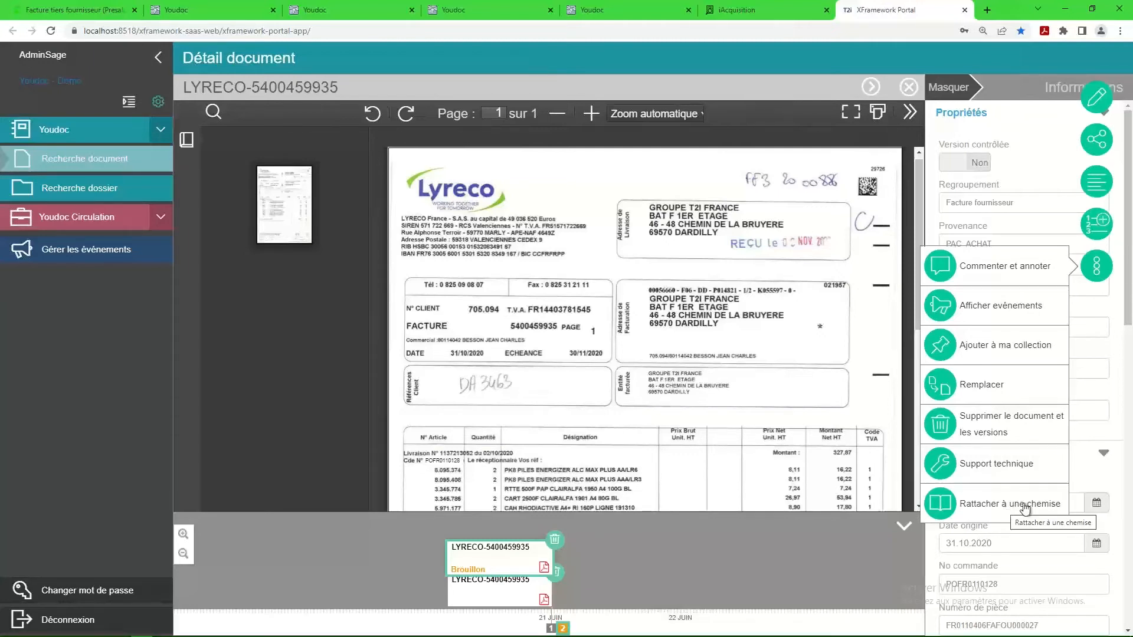
pyautogui.click(909, 89)
# Filter the folder search to the PAC_RH source and try the Dossier individuel and Candidat folder types.
pyautogui.click(96, 190)
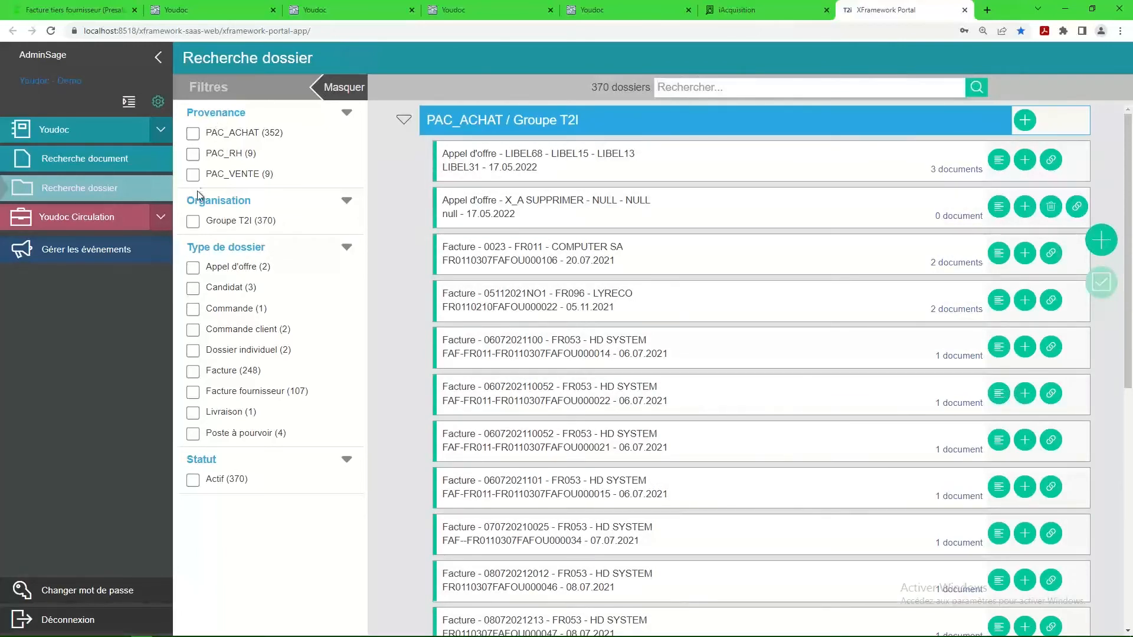
pyautogui.click(193, 155)
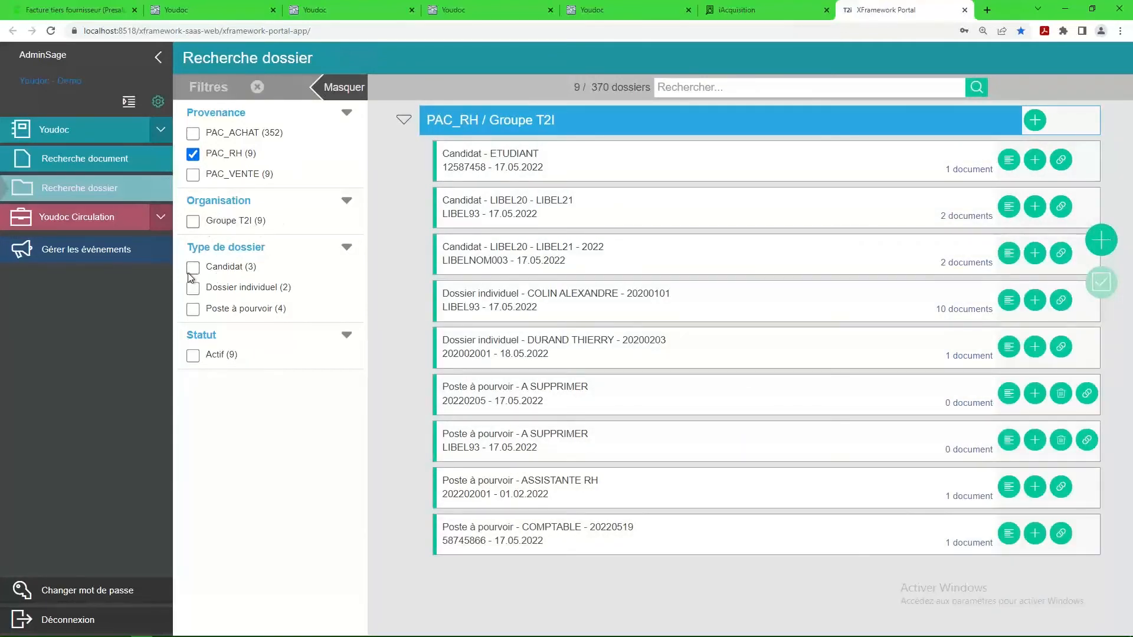
pyautogui.click(199, 288)
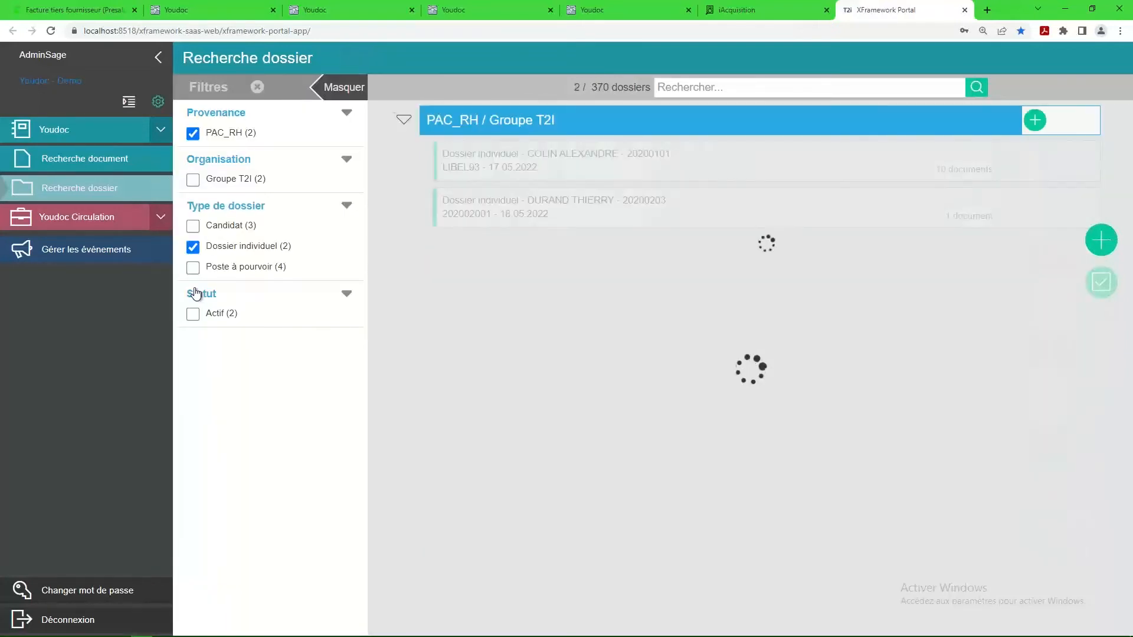
pyautogui.click(194, 227)
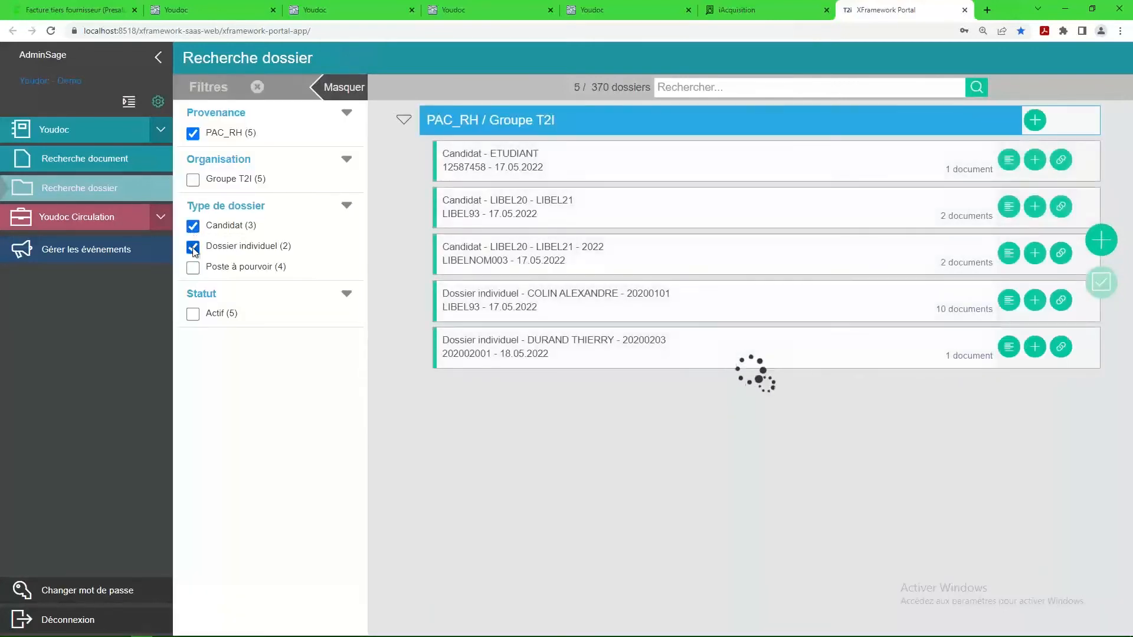
pyautogui.click(194, 248)
pyautogui.click(194, 227)
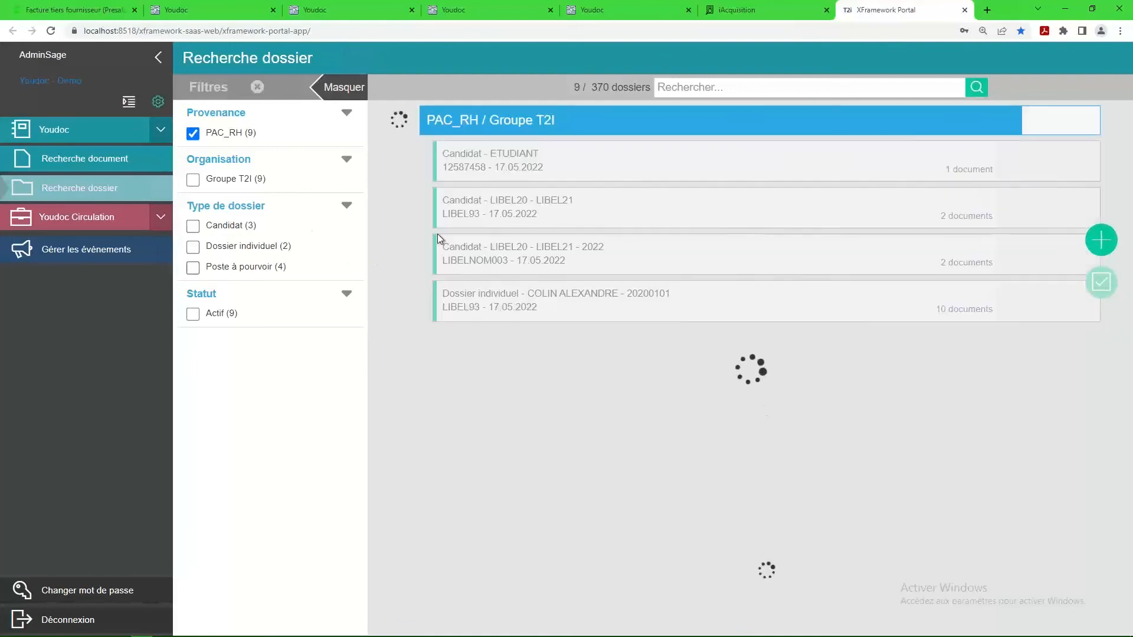
# Search the PAC_RH folders by the employee's surname, open the individual folder, and view its diploma copy.
pyautogui.click(729, 92)
pyautogui.write('C')
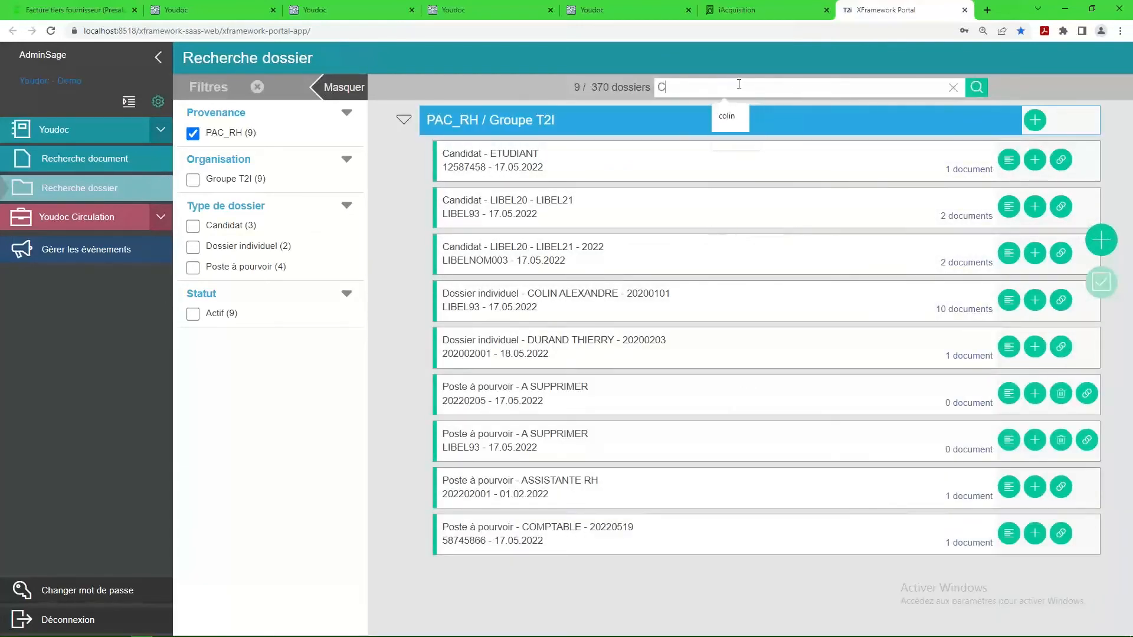
pyautogui.write('OLIN')
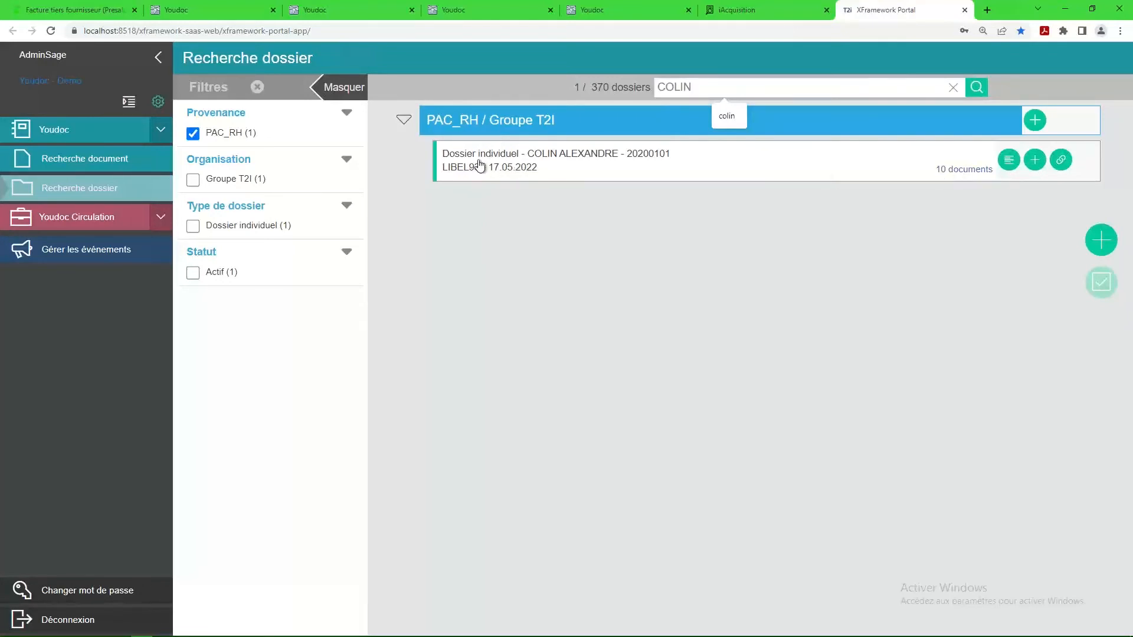
pyautogui.click(517, 162)
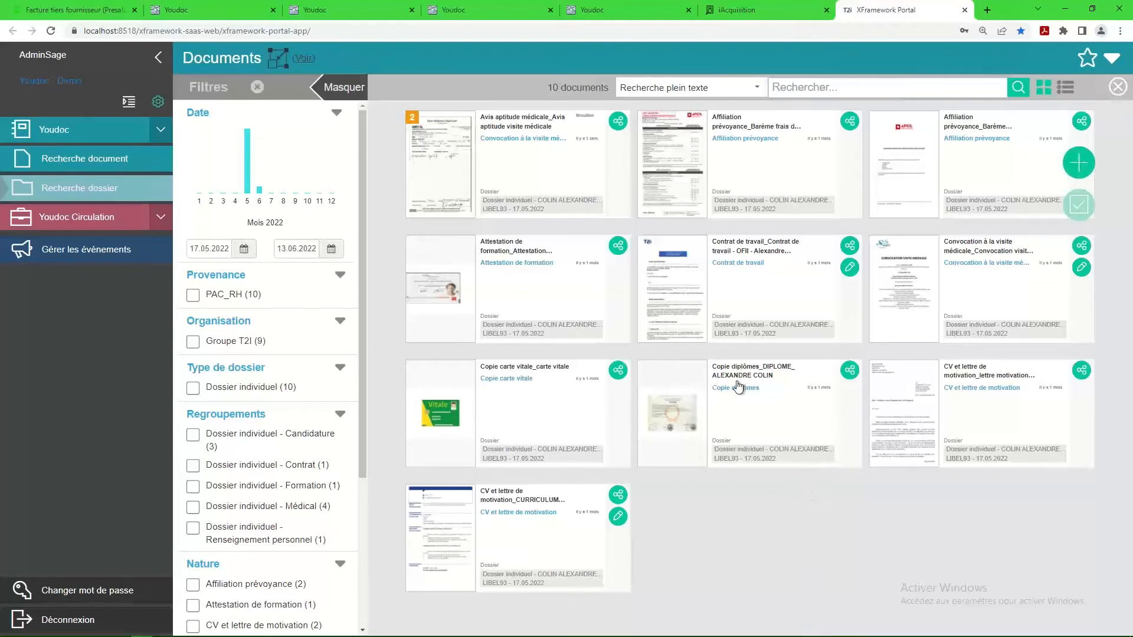
pyautogui.click(691, 418)
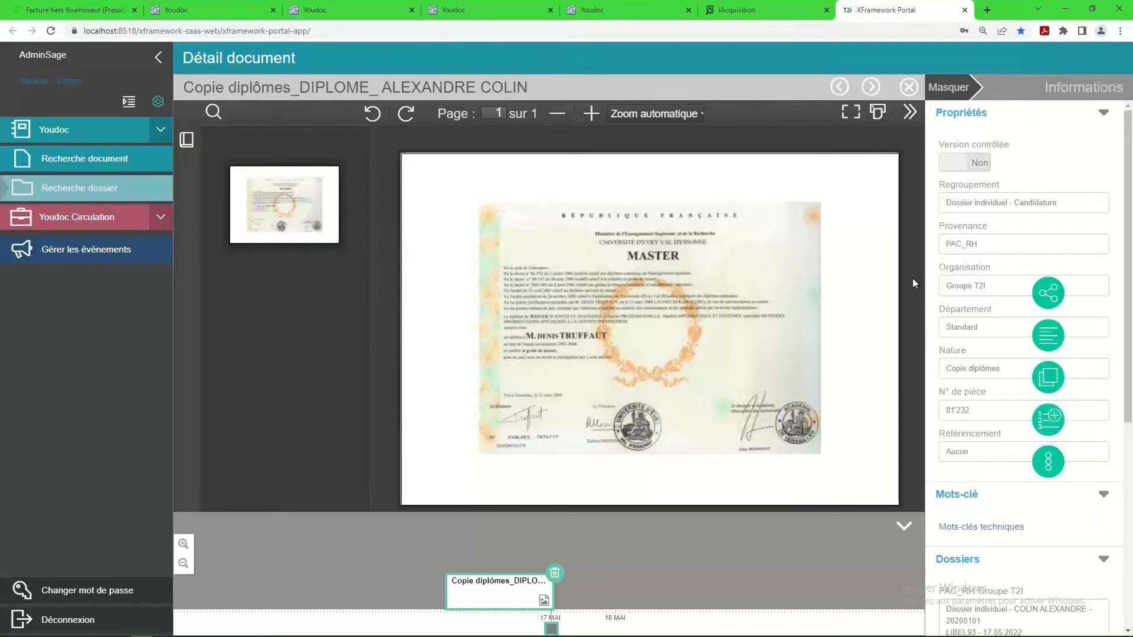
pyautogui.click(910, 88)
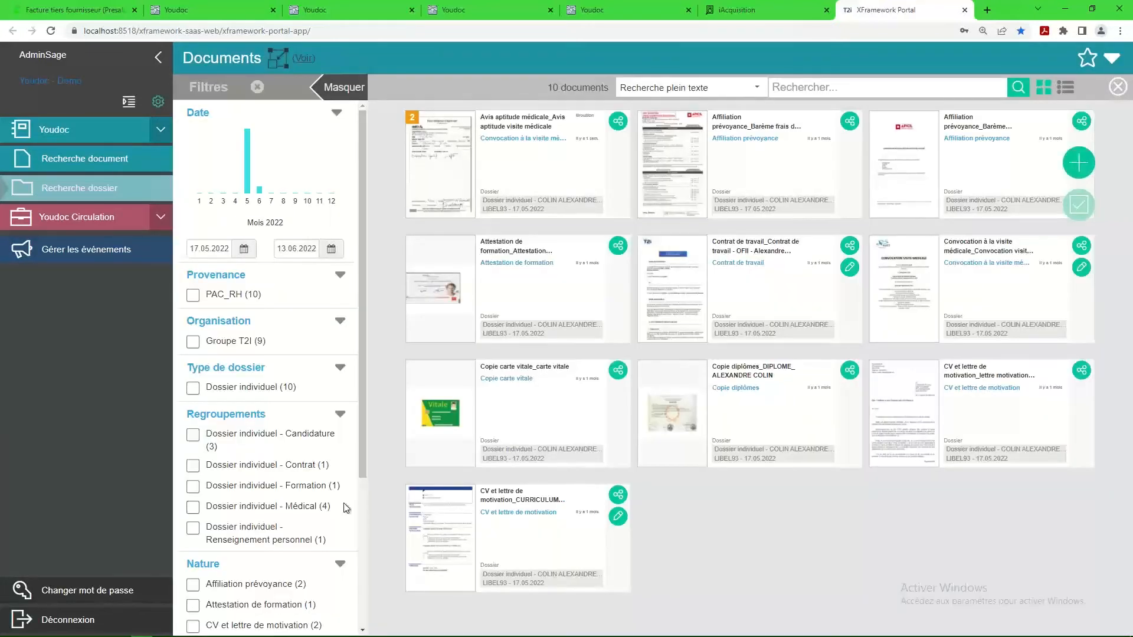